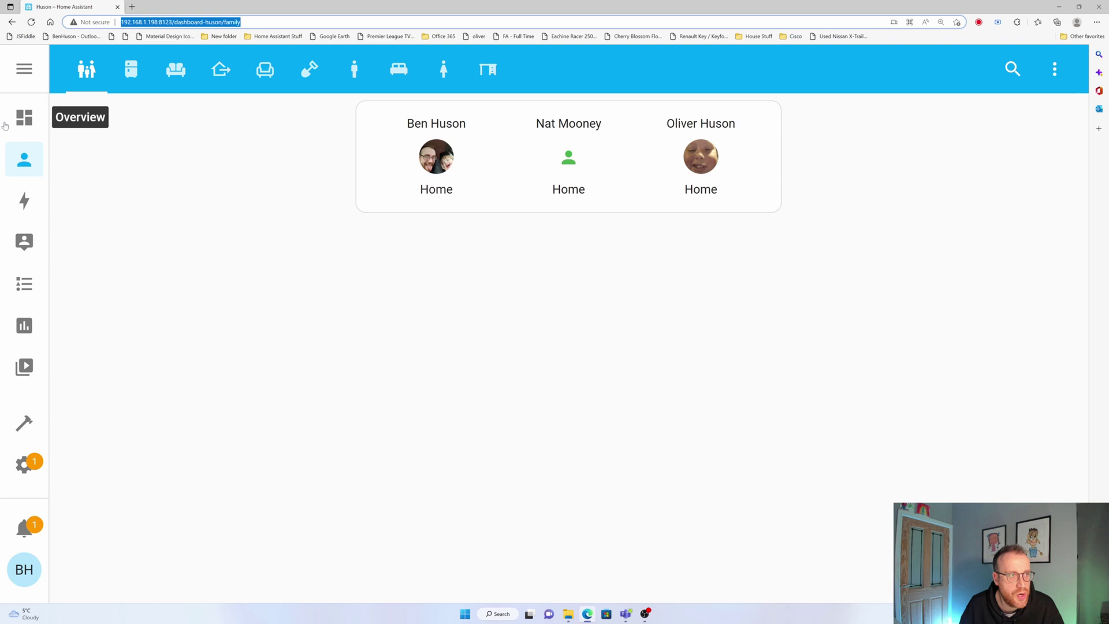
Browse the household dashboard's kitchen and living room pages
click(25, 117)
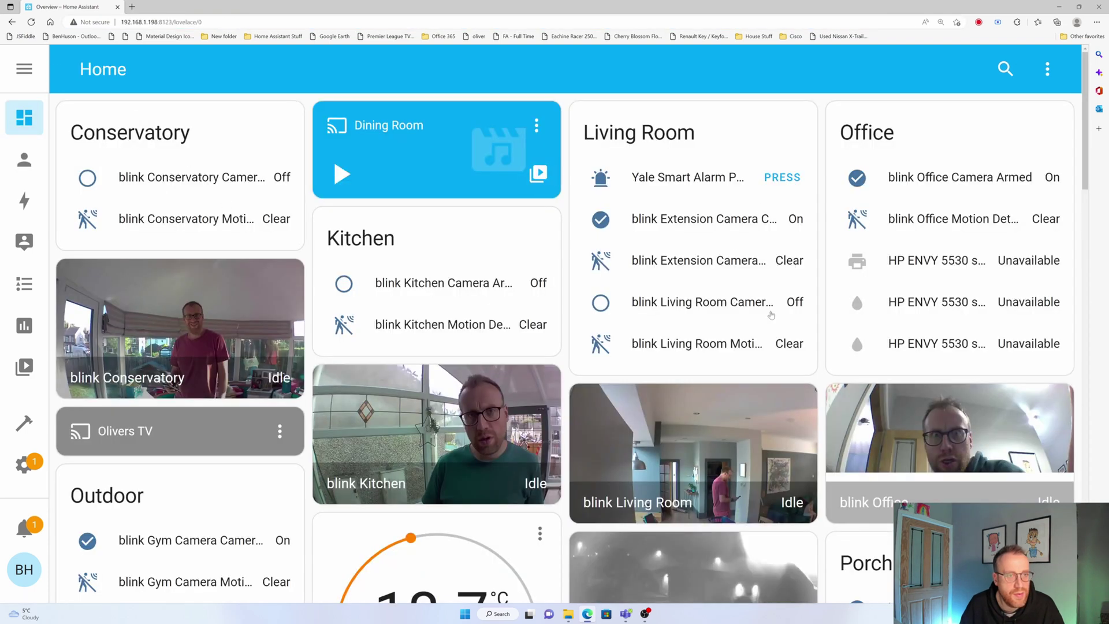
scroll(579, 245, down, 5)
click(24, 159)
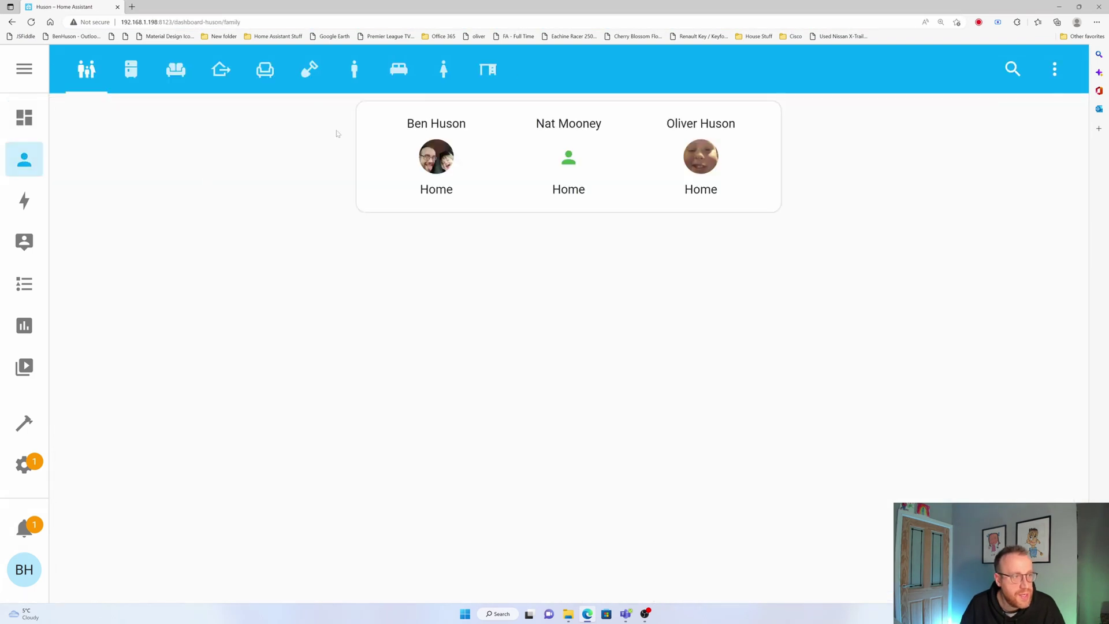
click(117, 68)
scroll(400, 266, down, 1)
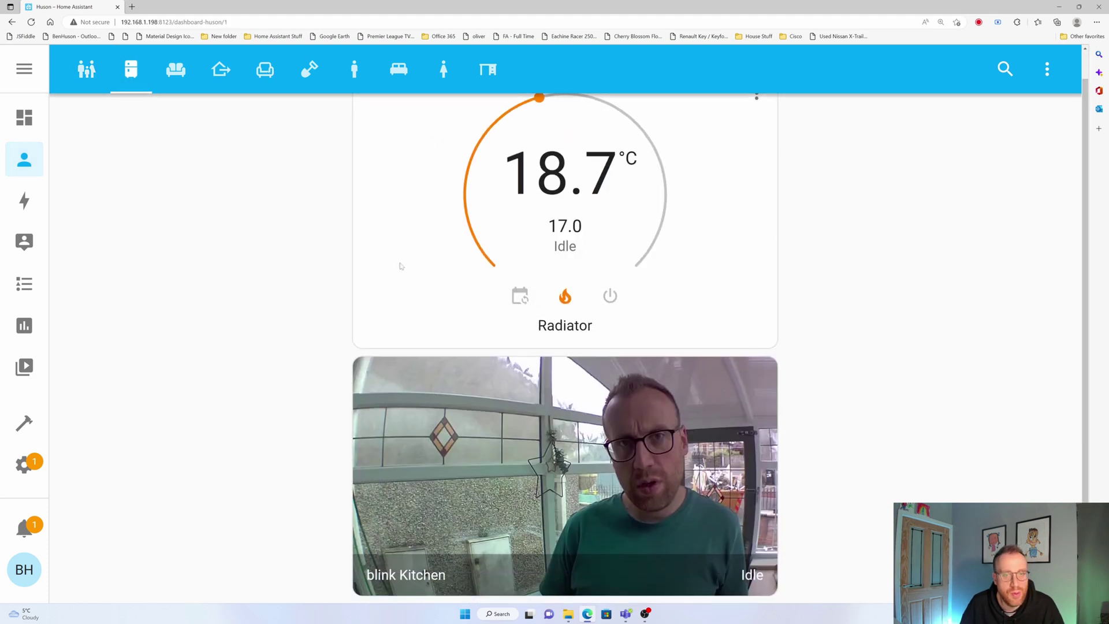
click(173, 69)
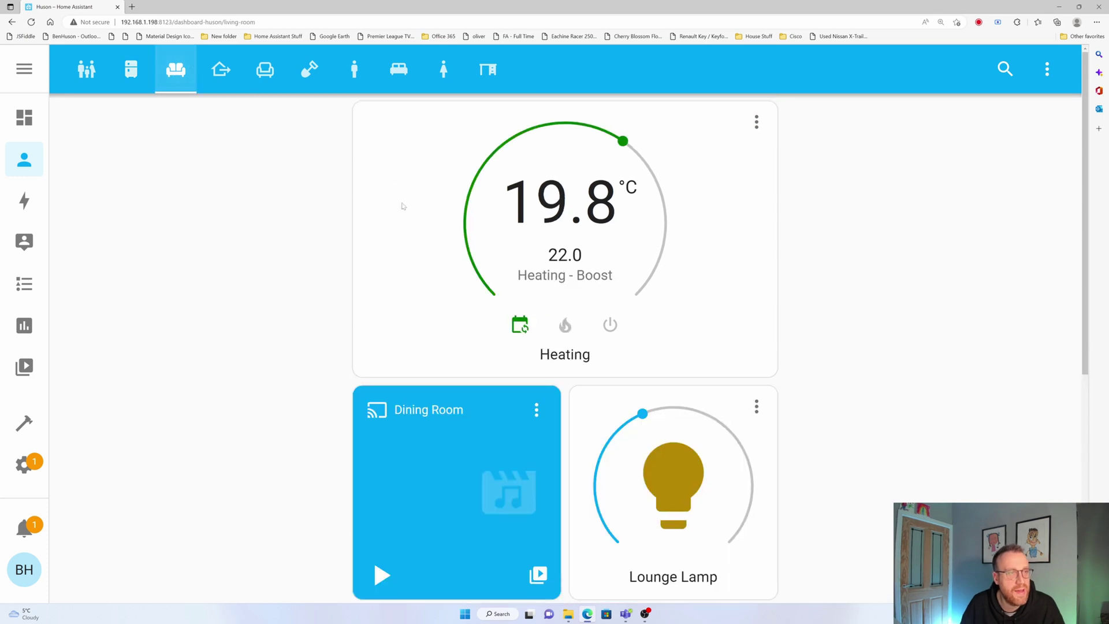
scroll(731, 391, down, 2)
scroll(731, 391, down, 4)
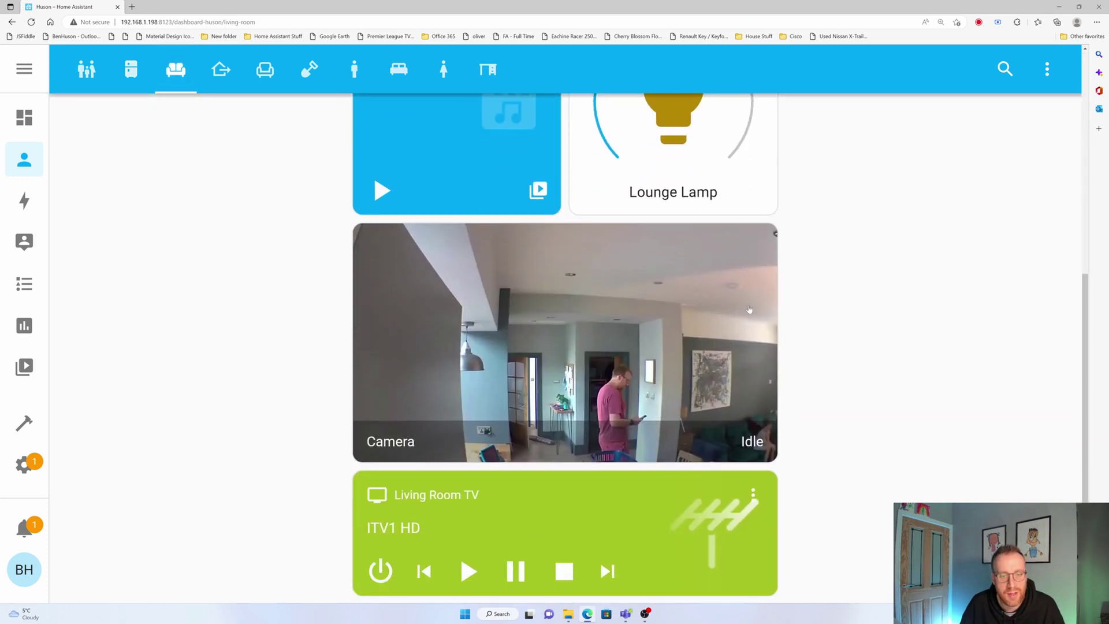
scroll(491, 447, up, 4)
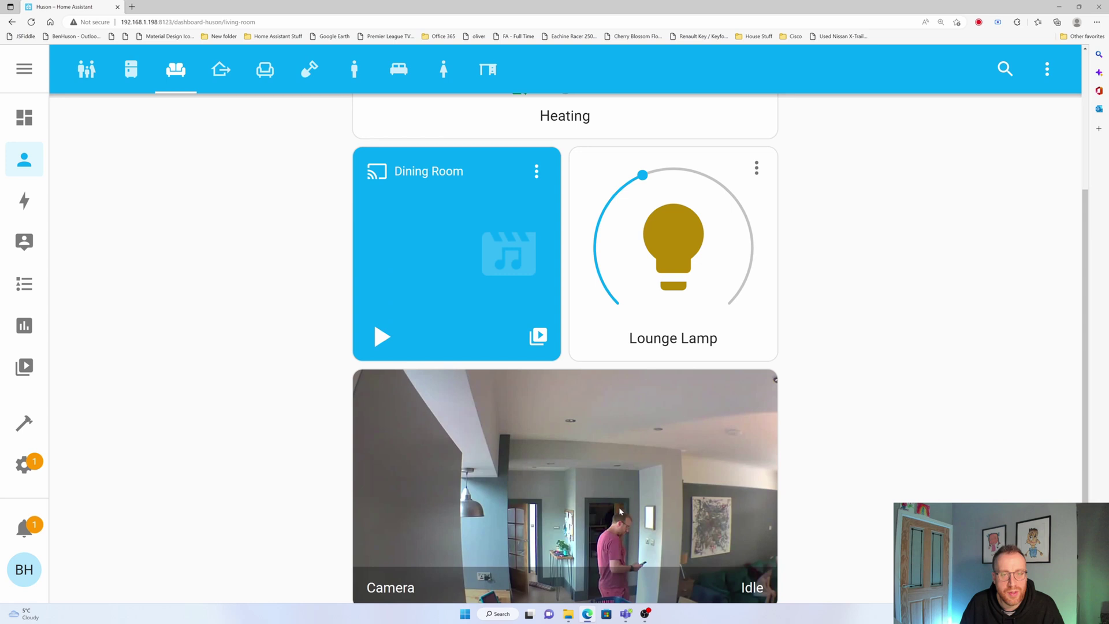
scroll(594, 512, down, 4)
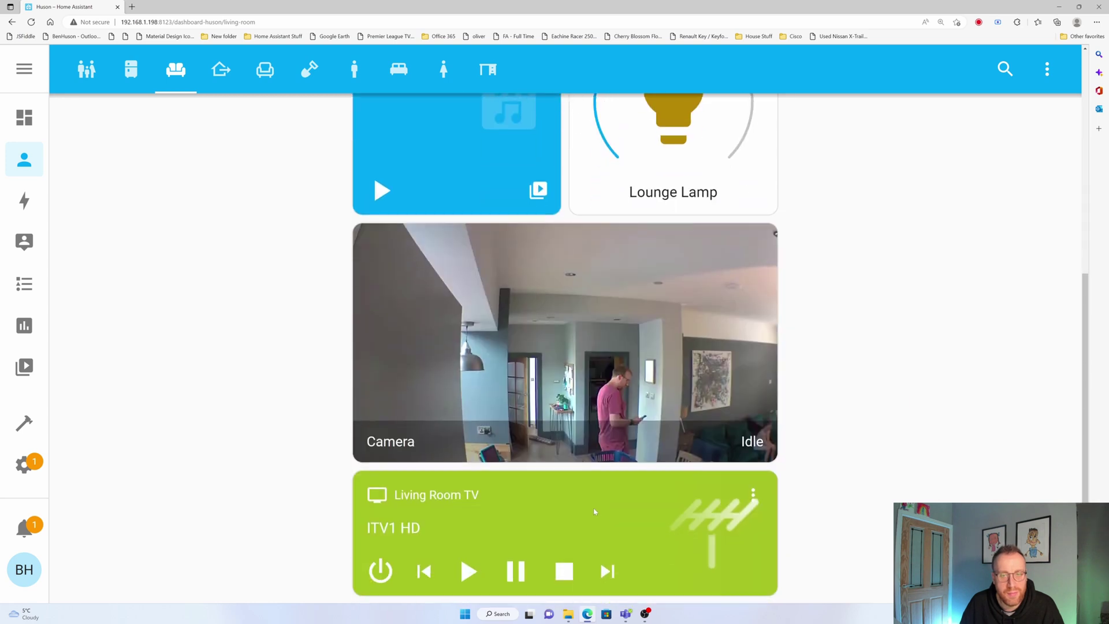
Look through the bedroom, master bedroom, office and child's bedroom pages, then return to the family view
click(267, 86)
click(354, 66)
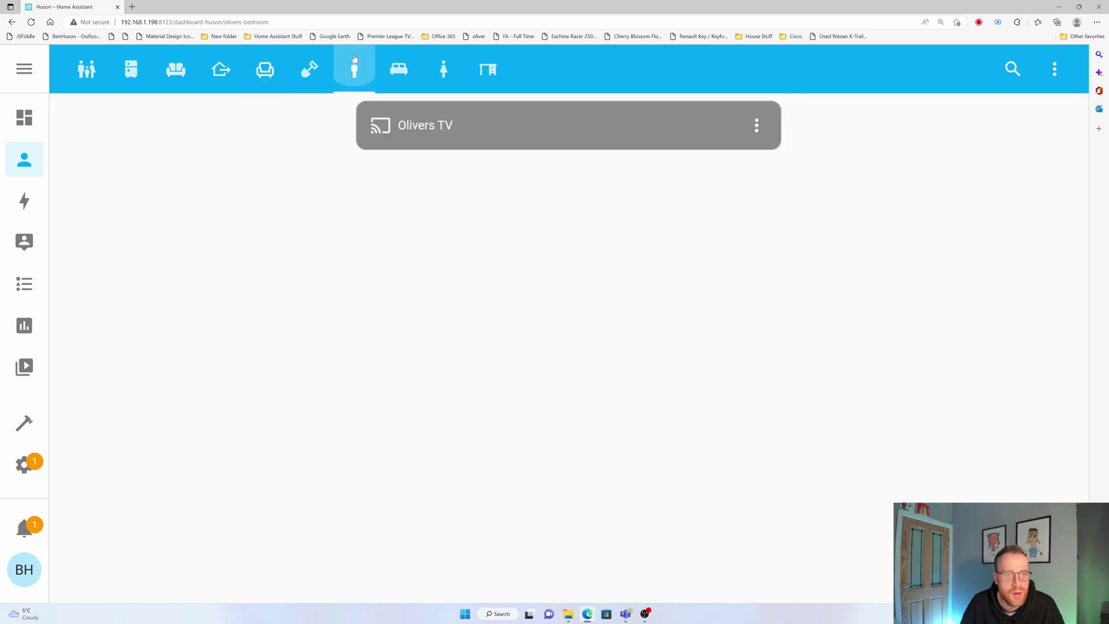
click(387, 66)
click(489, 70)
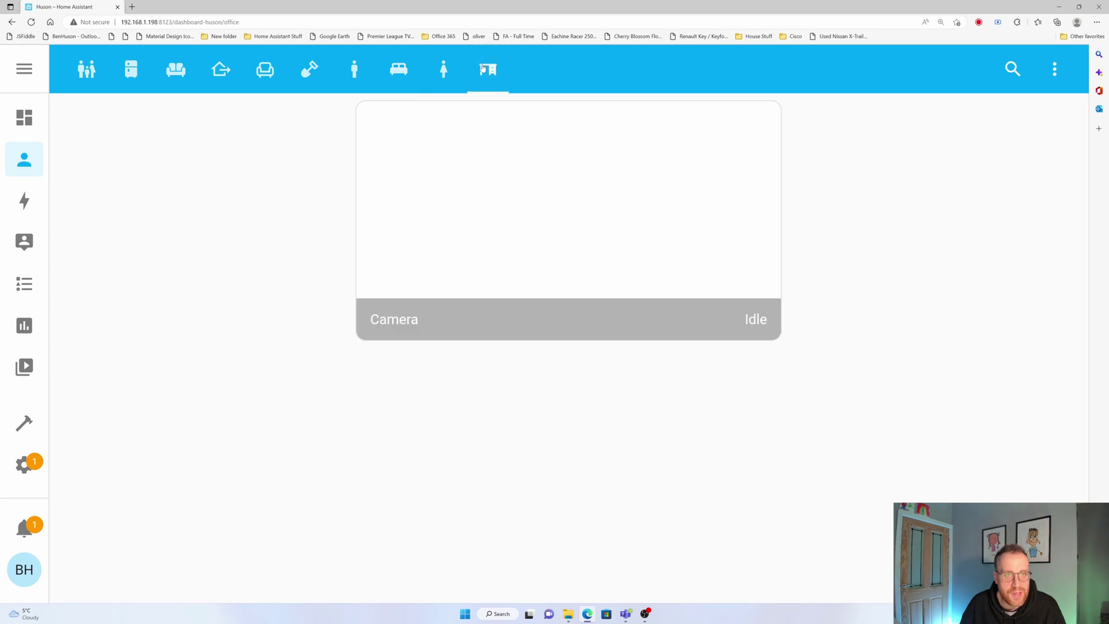
click(443, 68)
click(82, 73)
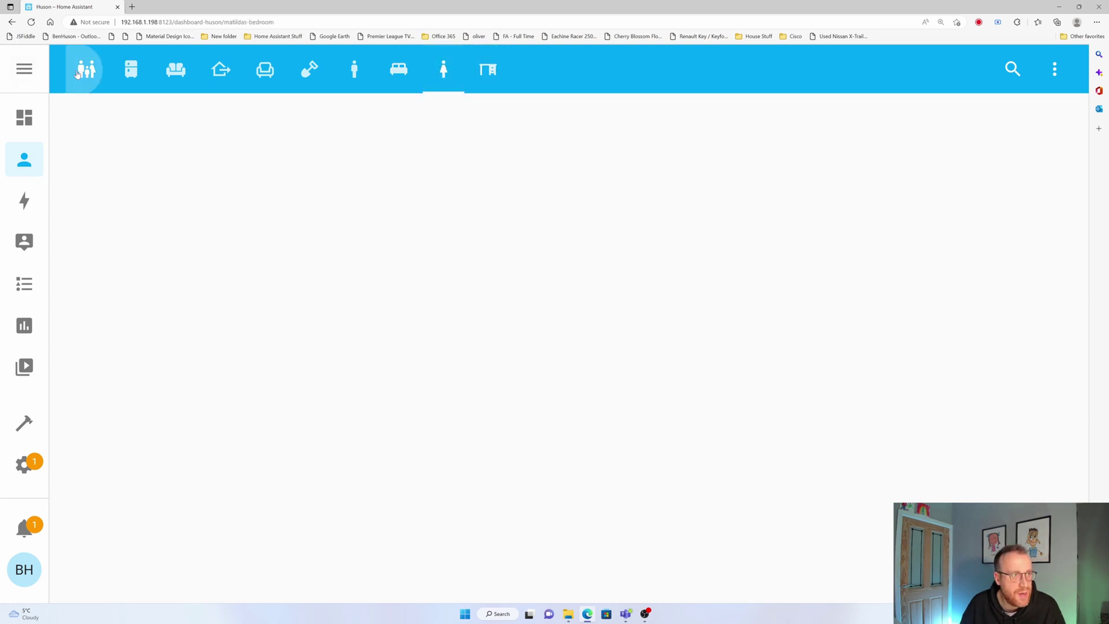
Follow the pending notification to the newly discovered Tuya integration and toggle its options menu
click(28, 529)
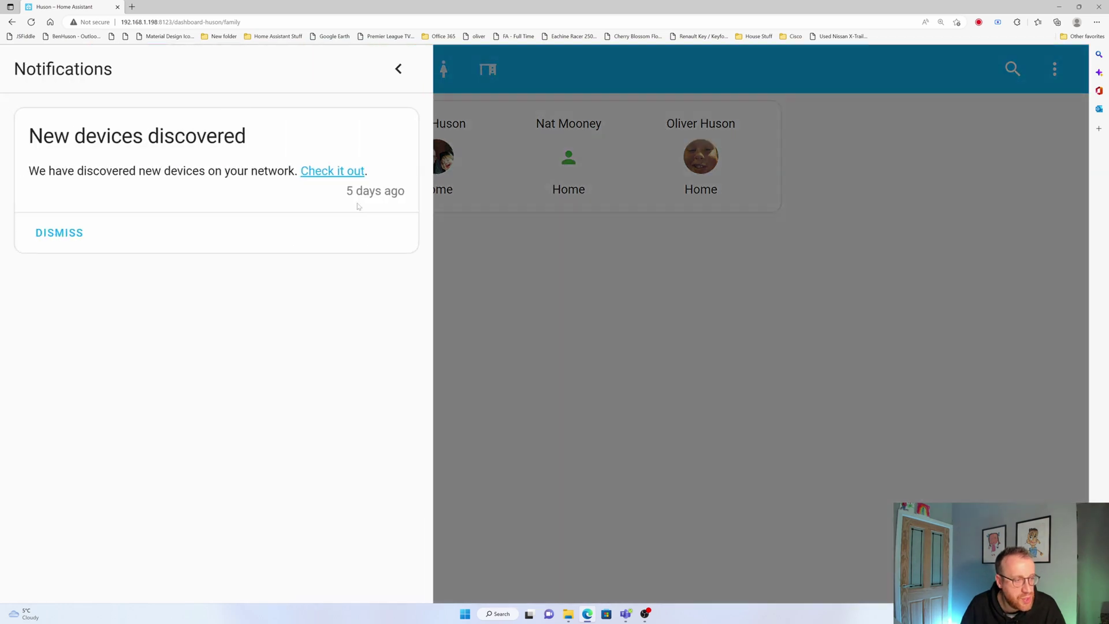
click(323, 172)
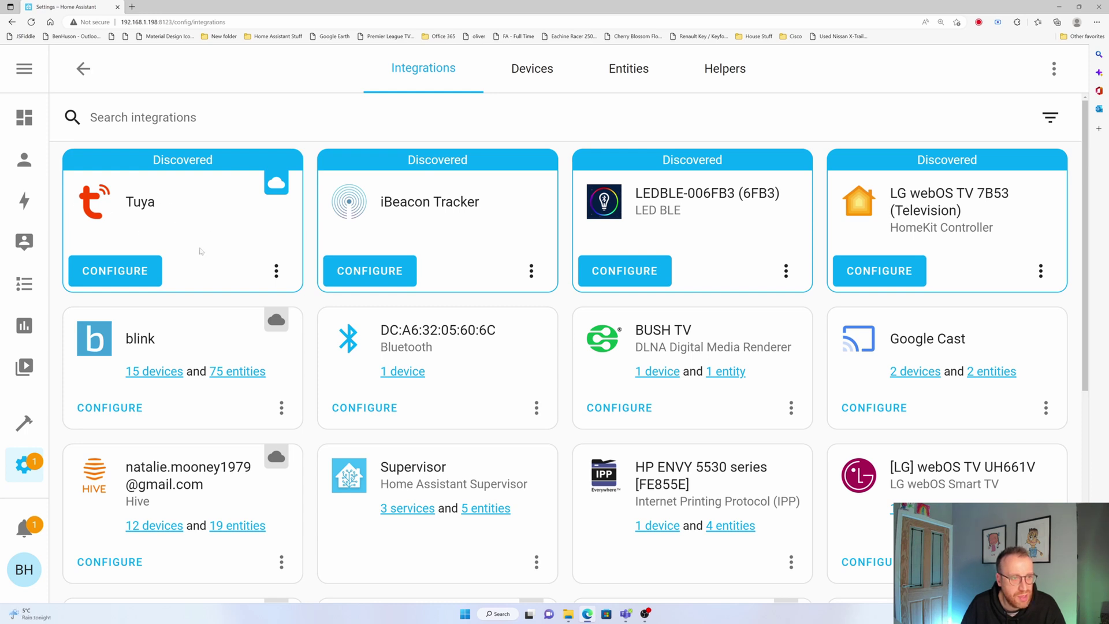
click(276, 271)
click(276, 271)
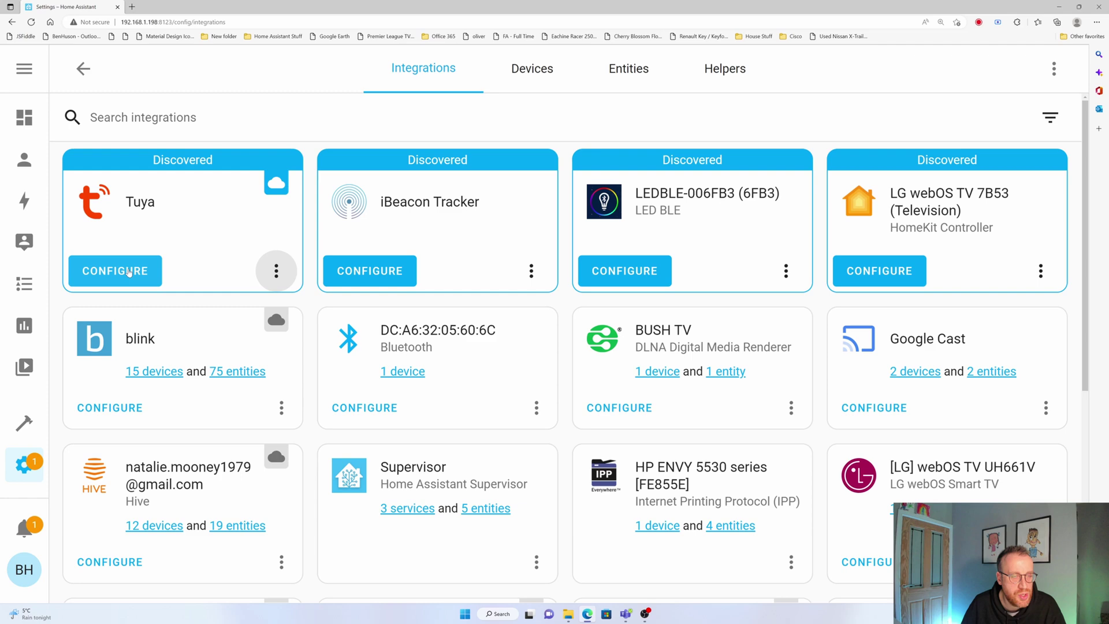
Start Tuya setup, close the credentials form without submitting, and reopen Tuya's ⋮ menu
click(129, 271)
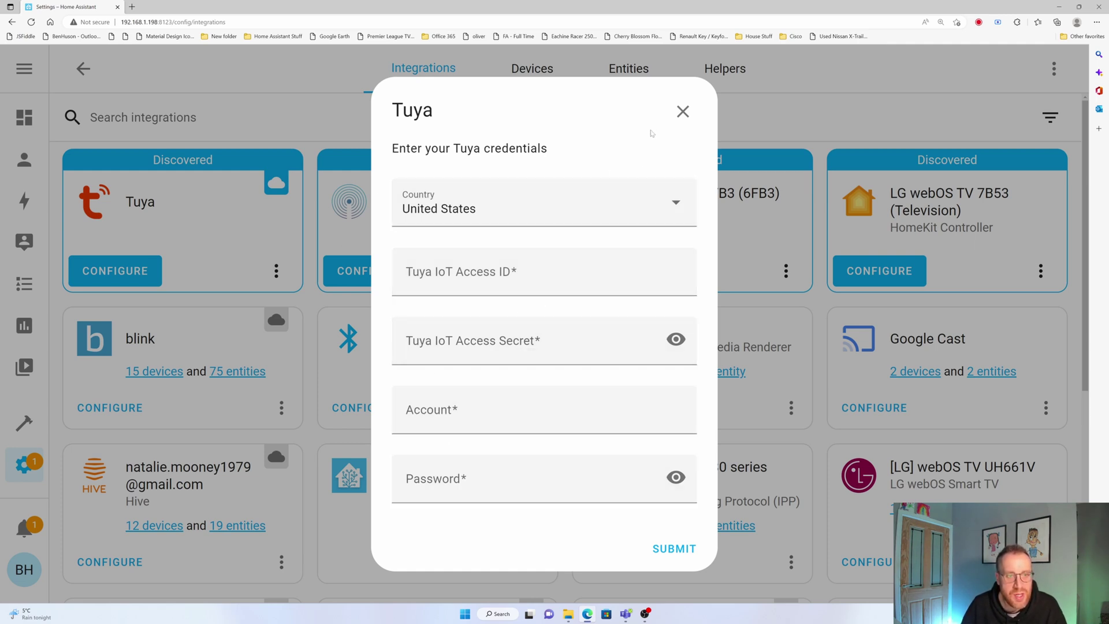
click(683, 111)
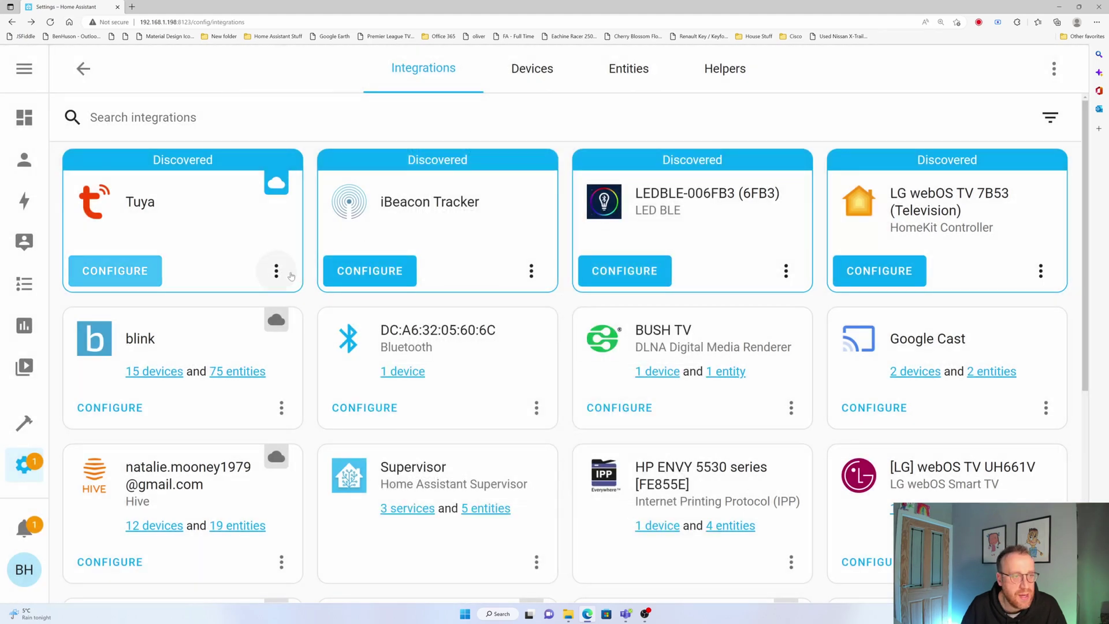
click(276, 271)
Open the Tuya integration documentation and read through its prerequisites
click(380, 328)
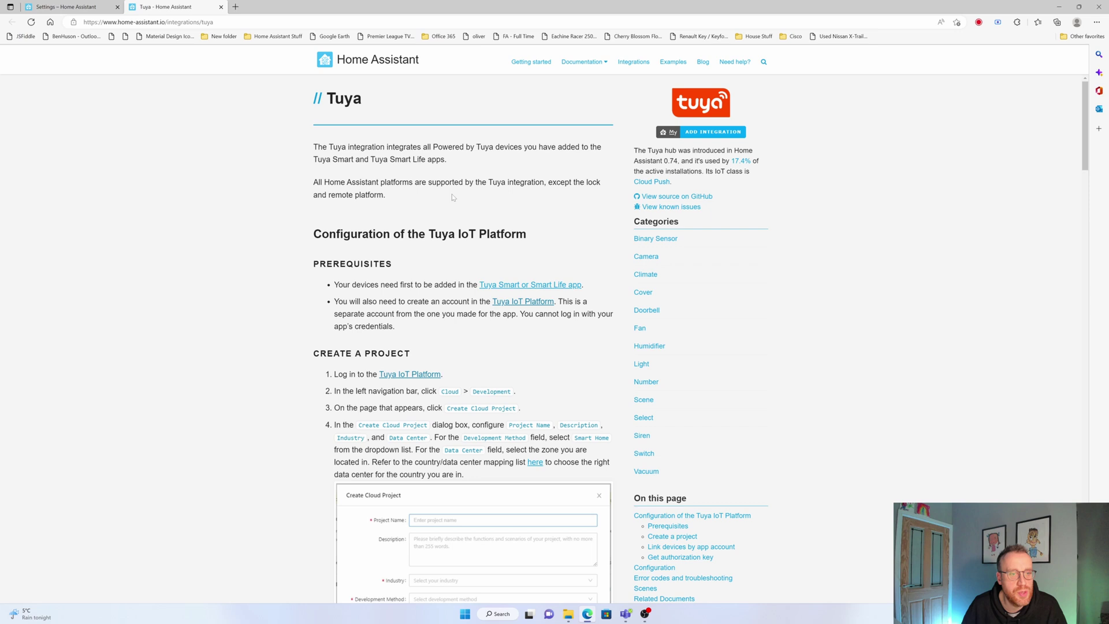
scroll(447, 193, down, 3)
scroll(501, 378, up, 3)
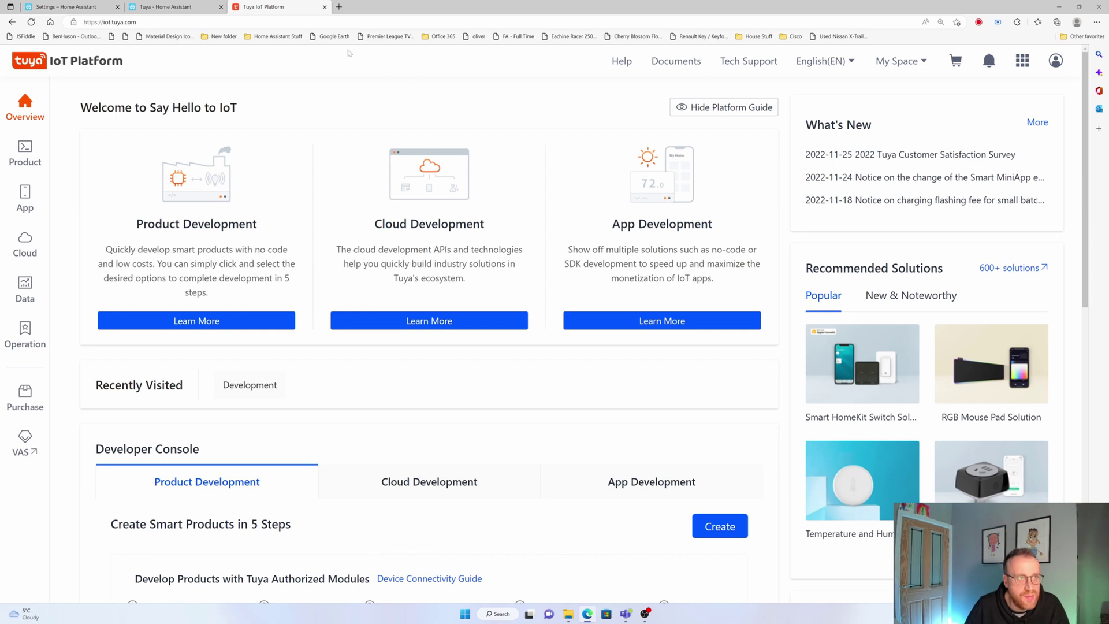
Review the docs' Create a Project steps for the Tuya cloud project
click(173, 7)
scroll(435, 278, up, 1)
scroll(435, 278, up, 1)
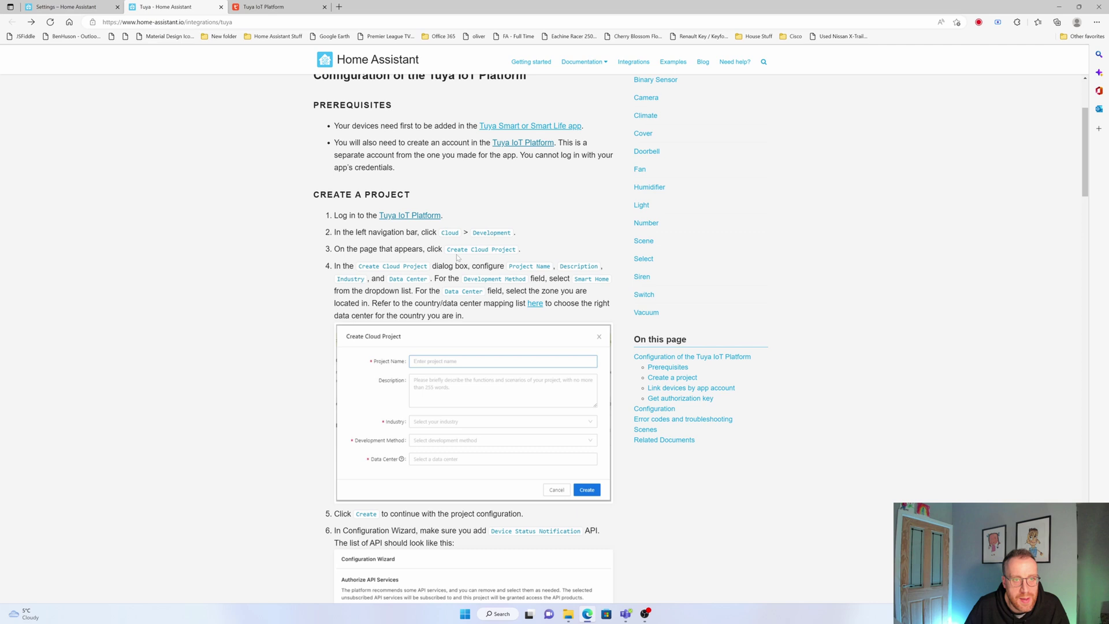
scroll(519, 373, down, 7)
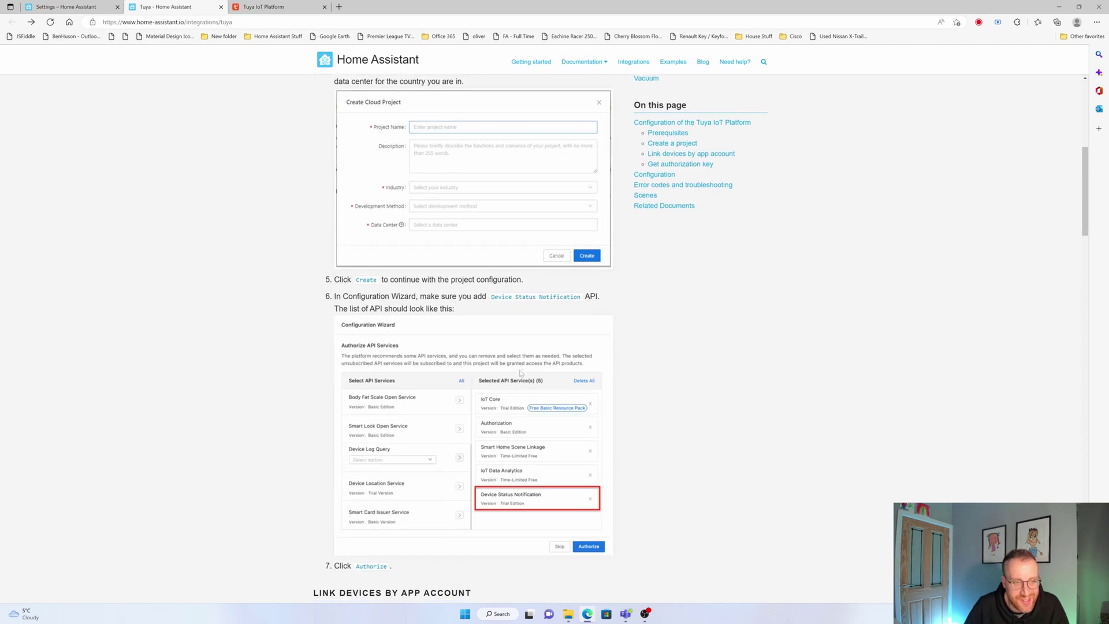
scroll(521, 372, up, 4)
scroll(522, 372, up, 3)
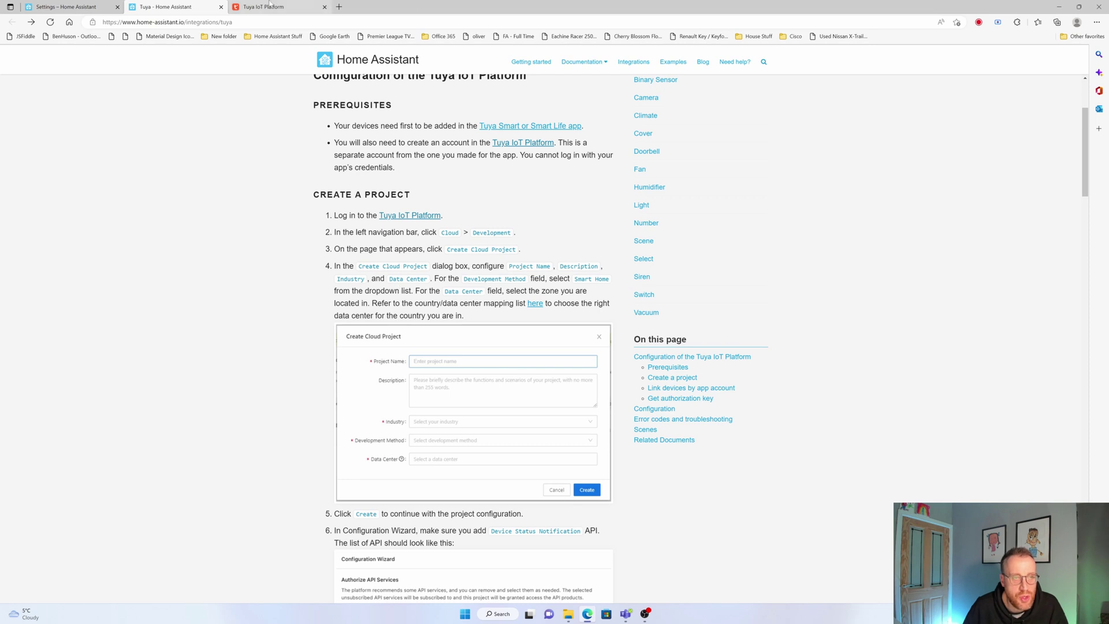
Go to Cloud > Development on Tuya IoT Platform to see the existing projects
click(251, 7)
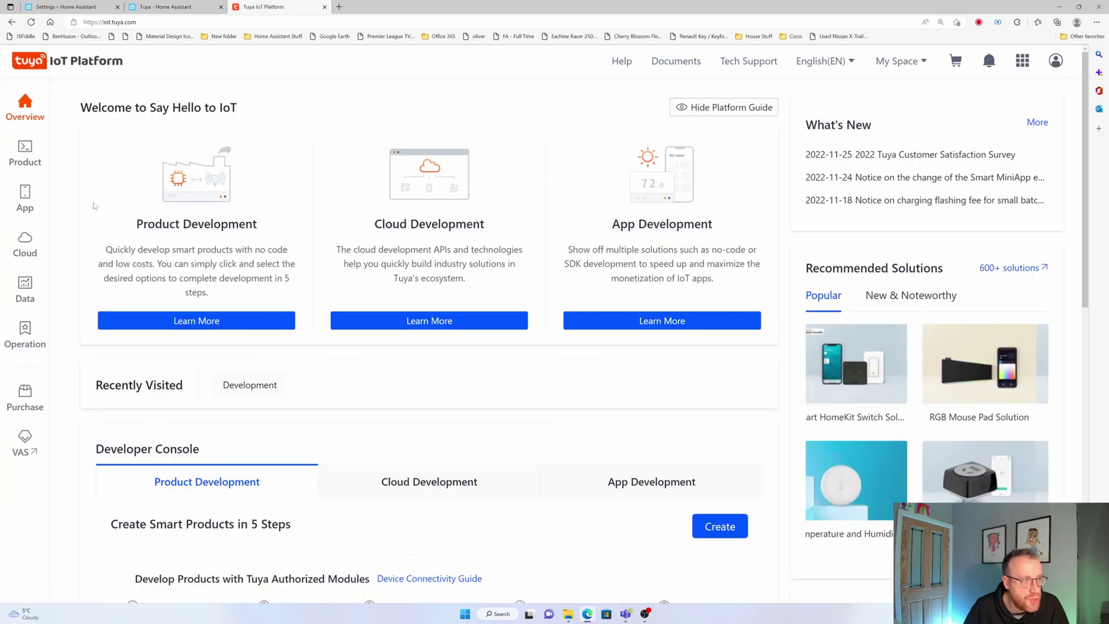
mouse_move(23, 249)
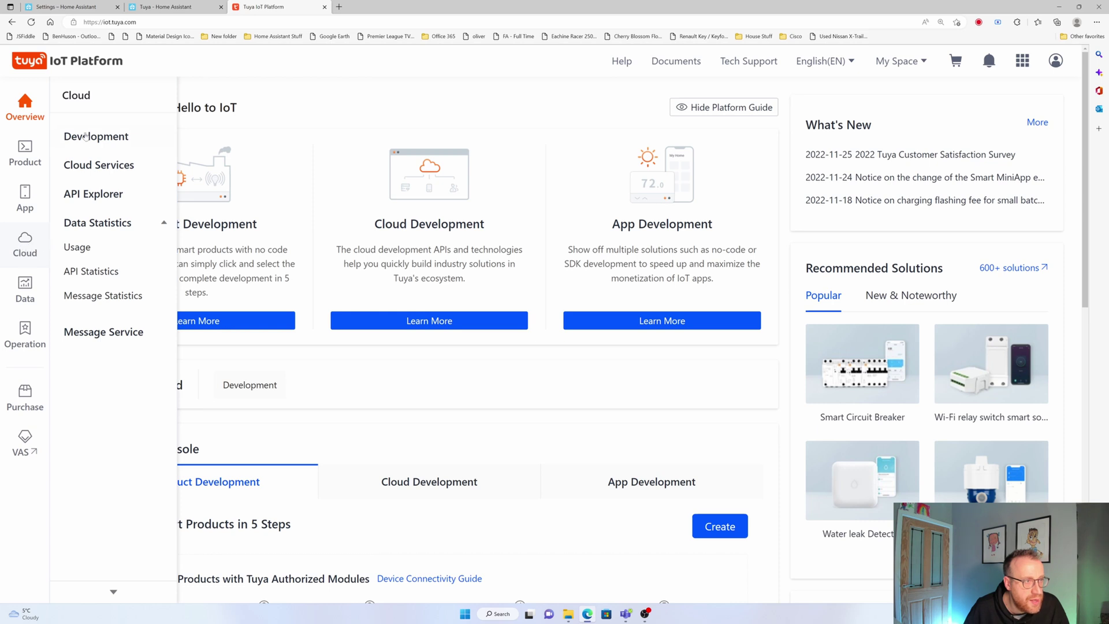
click(87, 138)
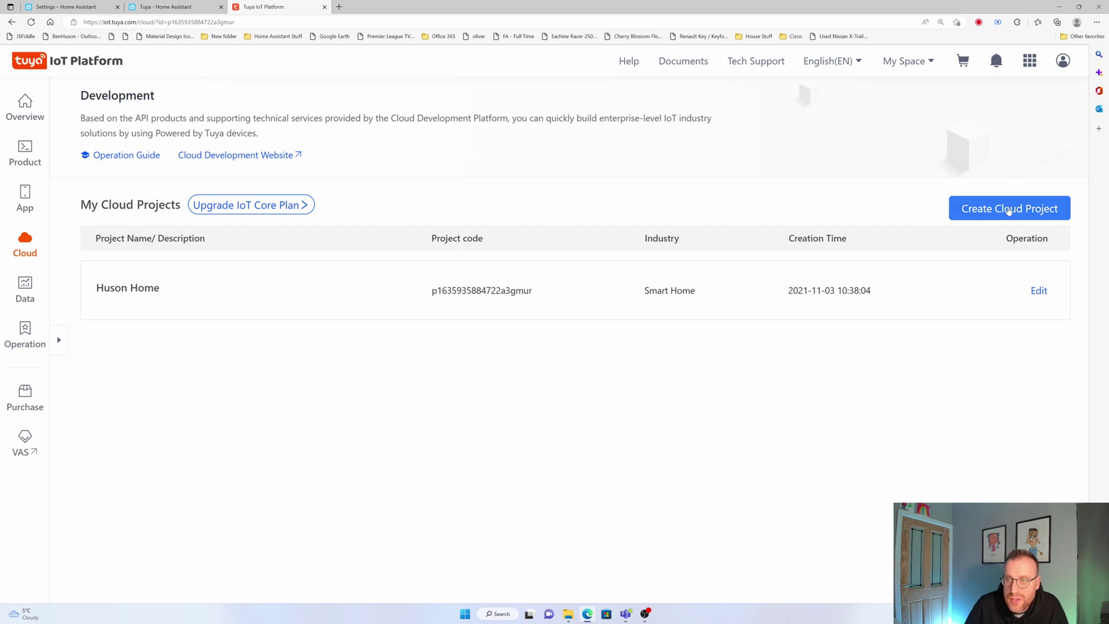
Start a new cloud project named 'Huson Smart Home', reusing the name as its description
click(1008, 208)
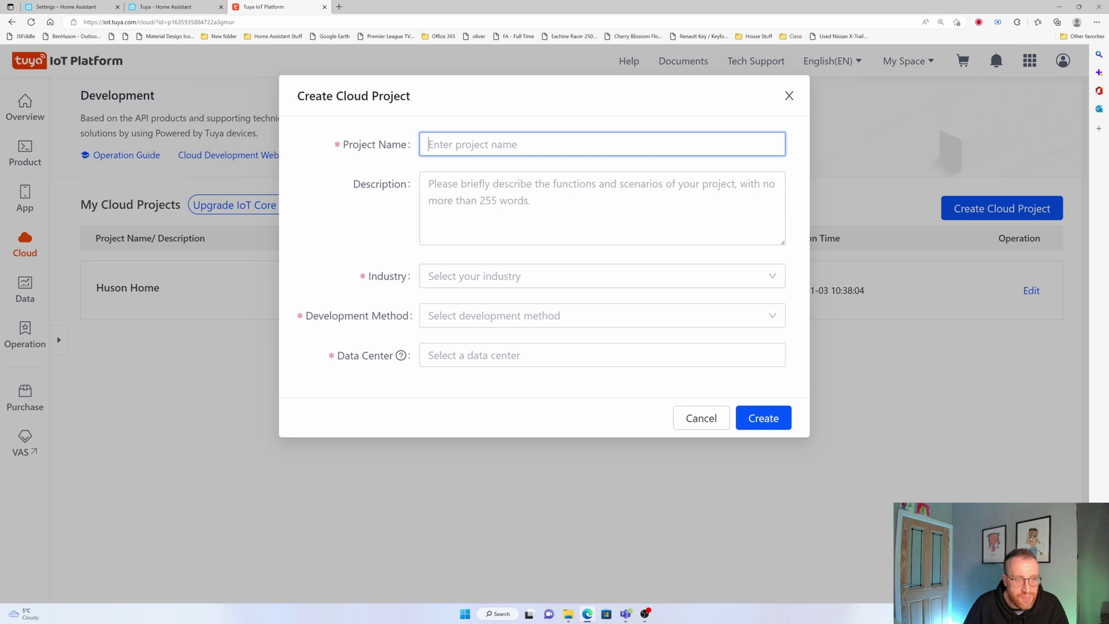
text(Huso)
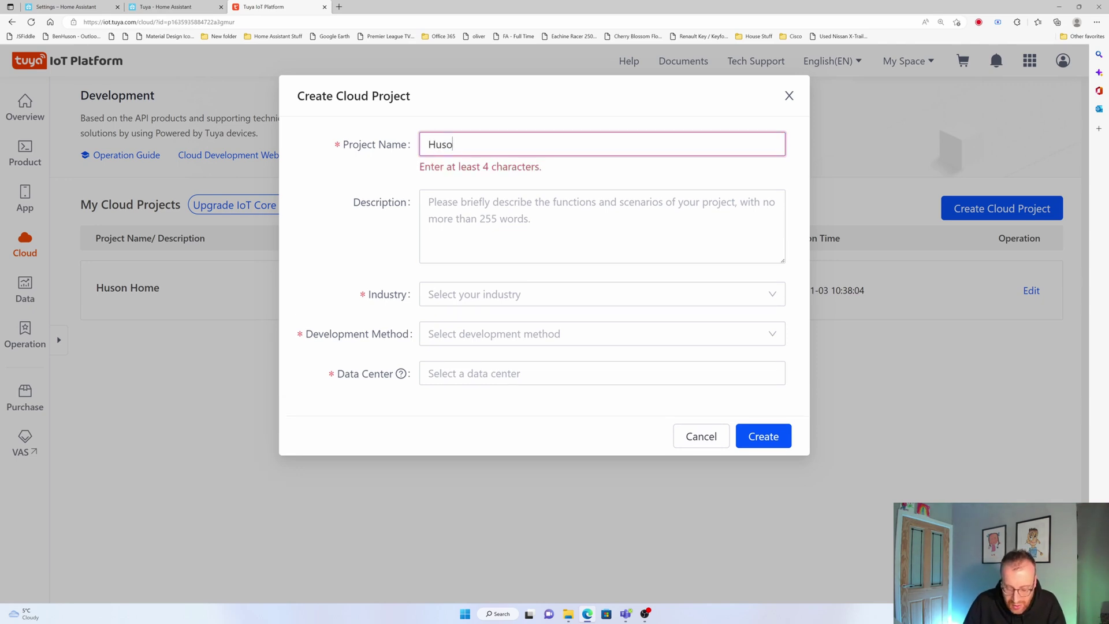
text(n Sma)
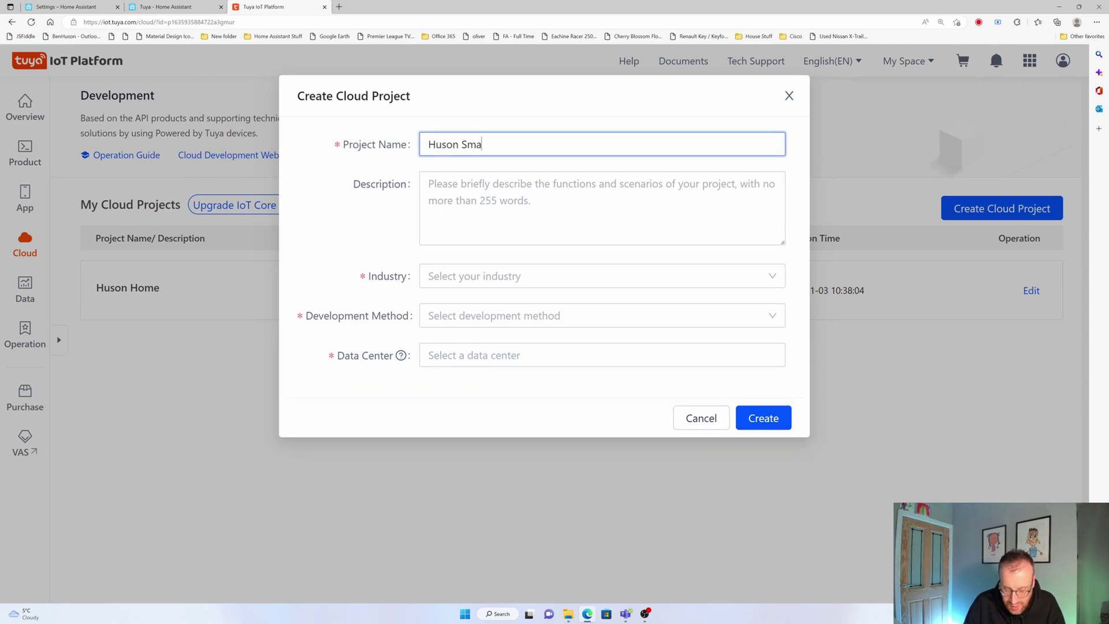
text(rt Home)
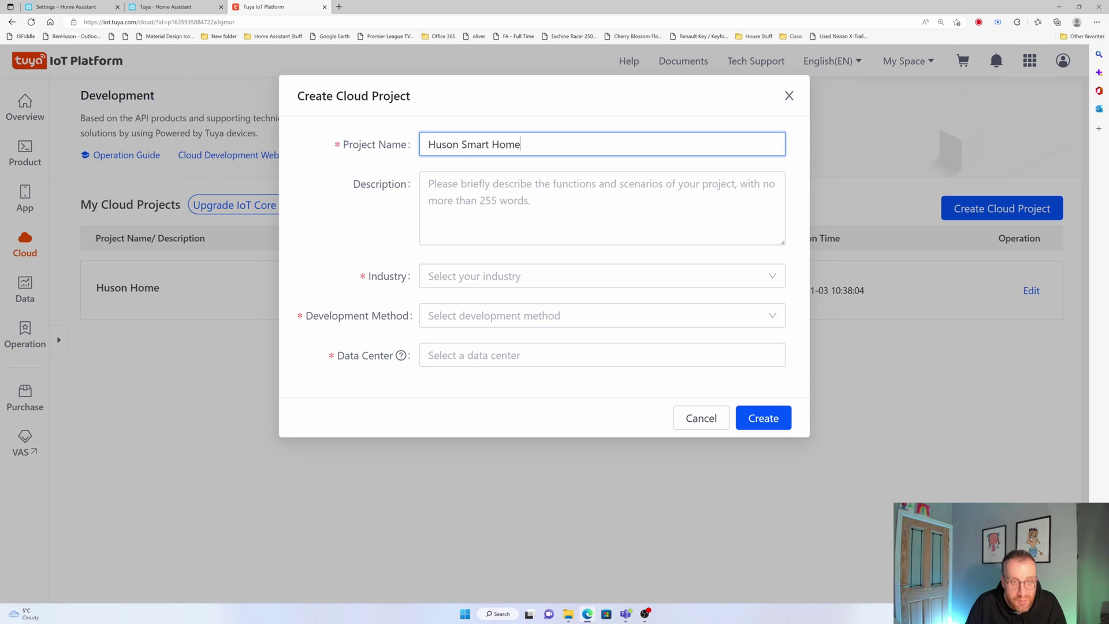
key(ctrl+a)
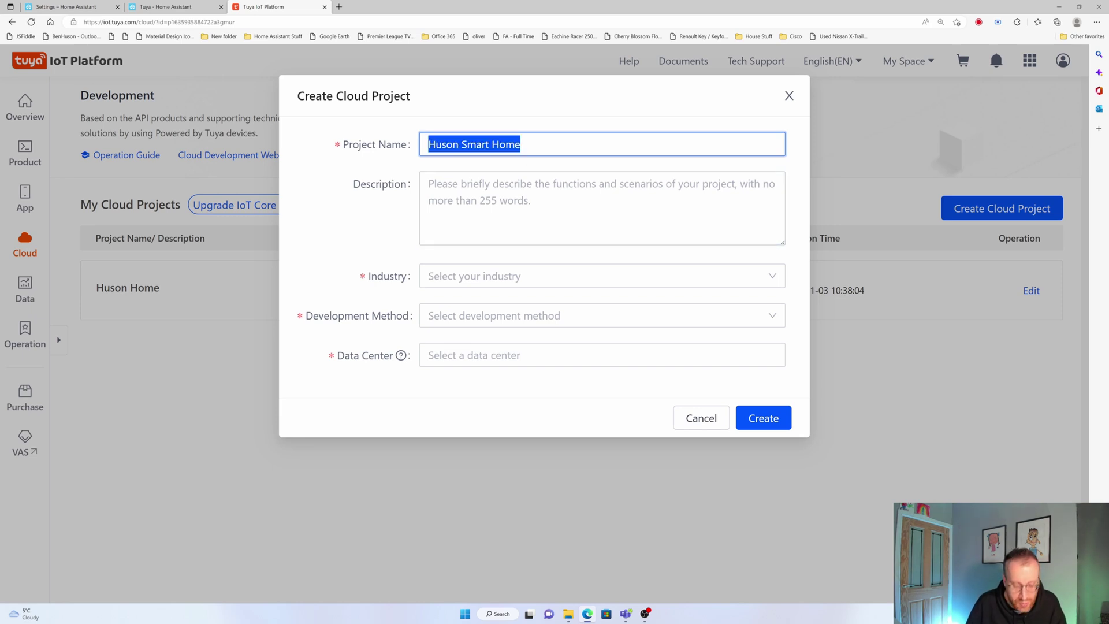
key(ctrl+c)
key(Tab)
key(ctrl+v)
Set both Industry and Development Method to Smart Home, checking the setup guide in between
click(527, 283)
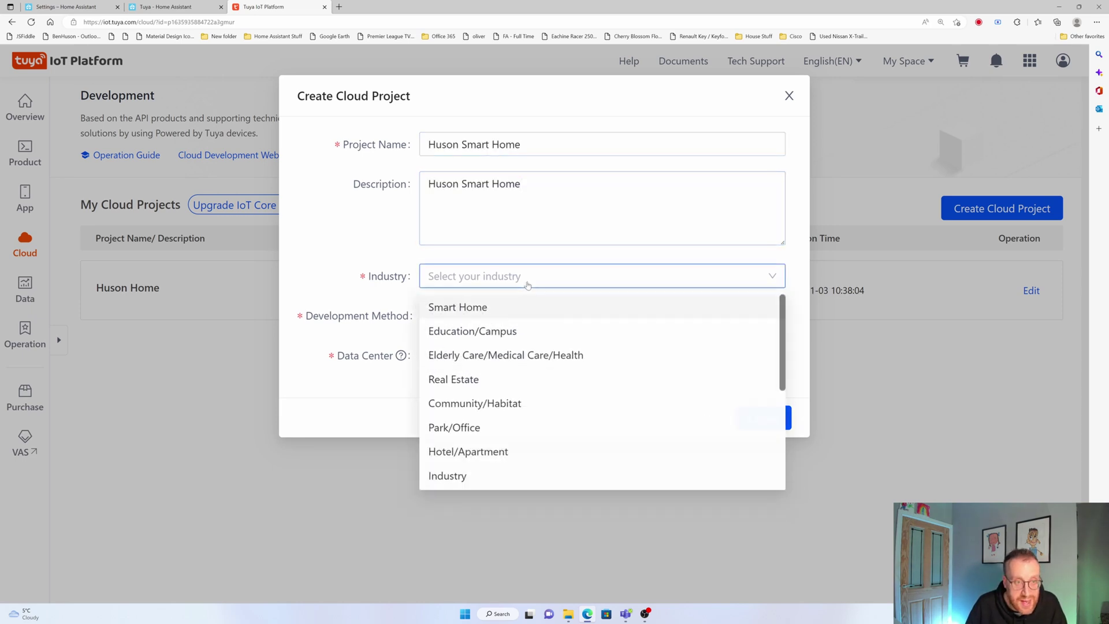
click(471, 316)
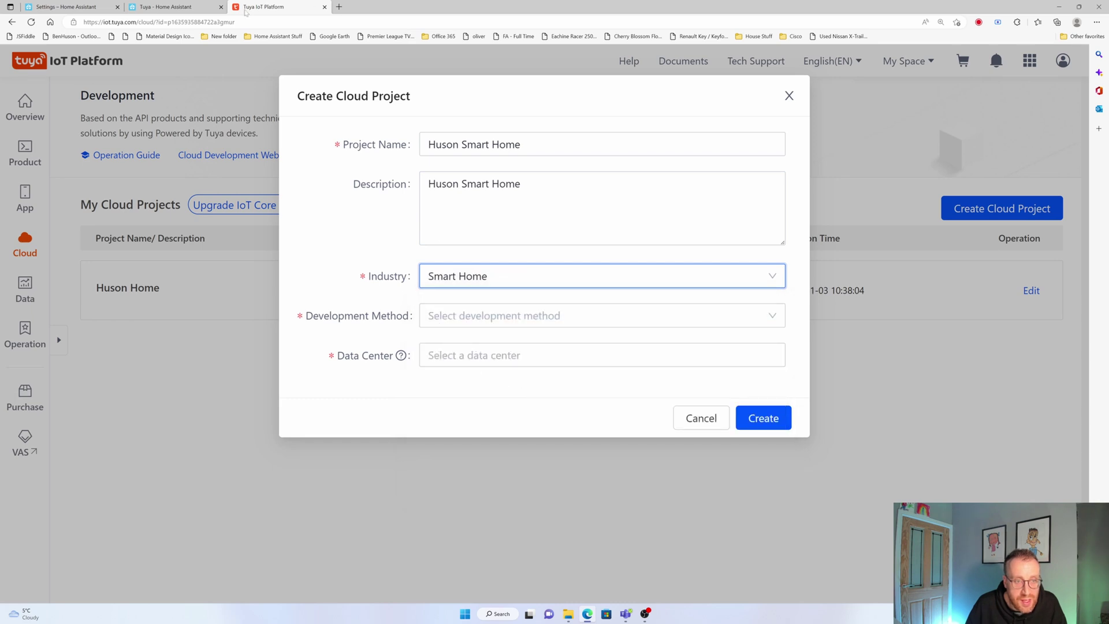
click(215, 7)
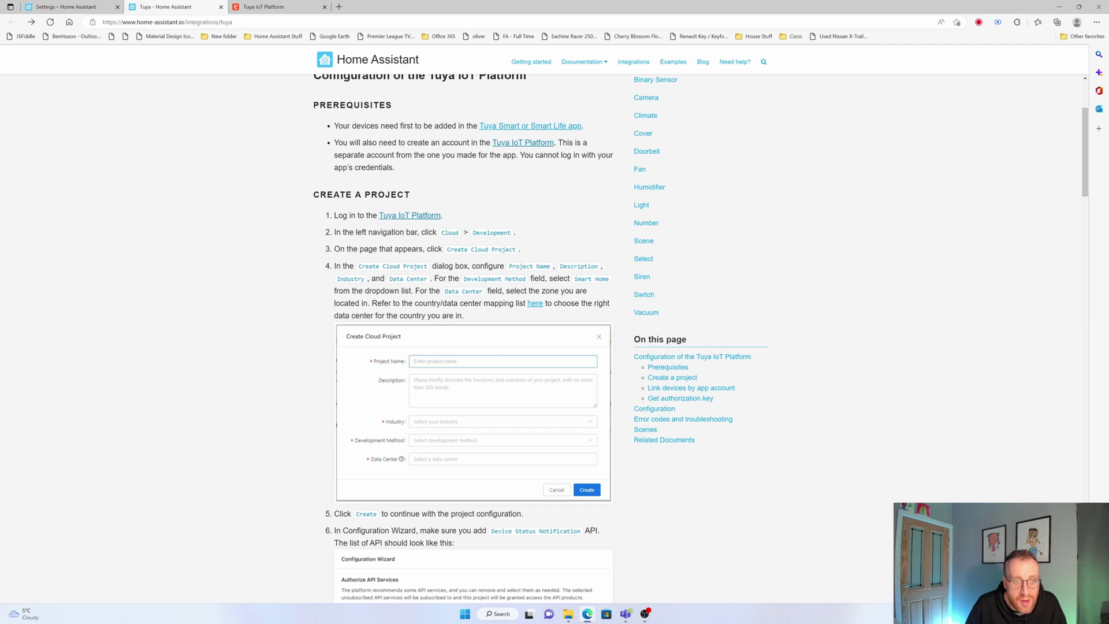
click(282, 8)
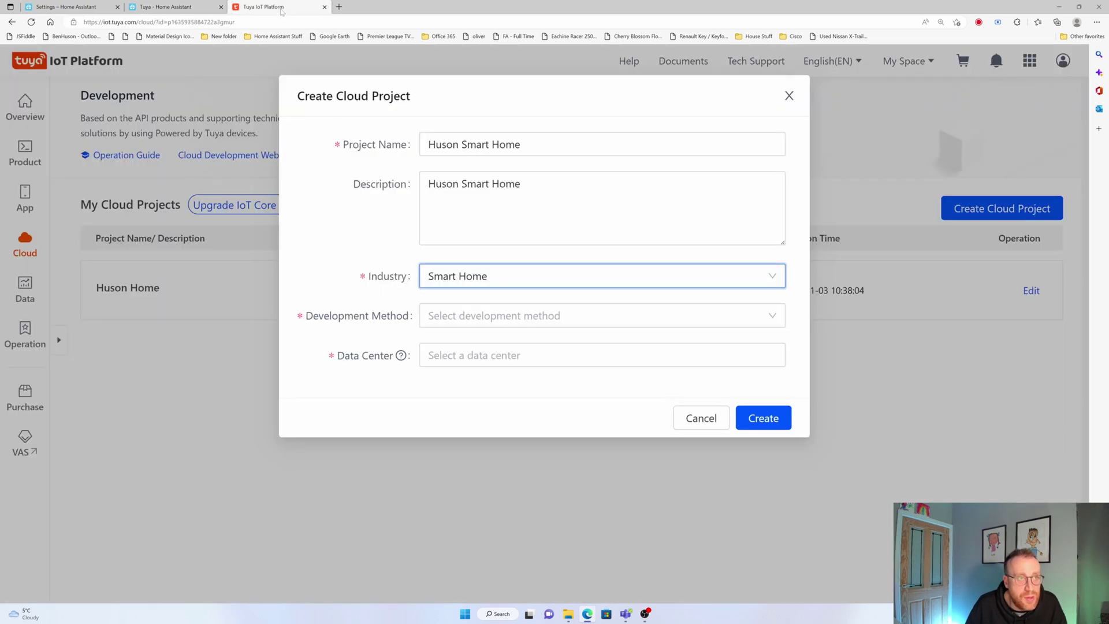
click(494, 317)
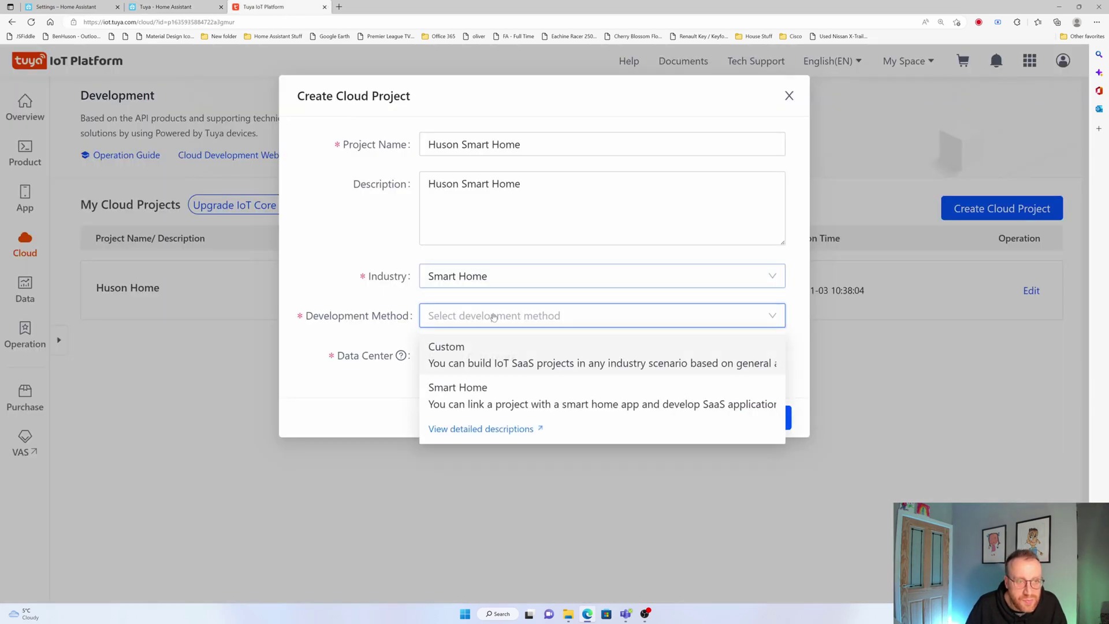
click(490, 388)
key(ctrl+shift+Tab)
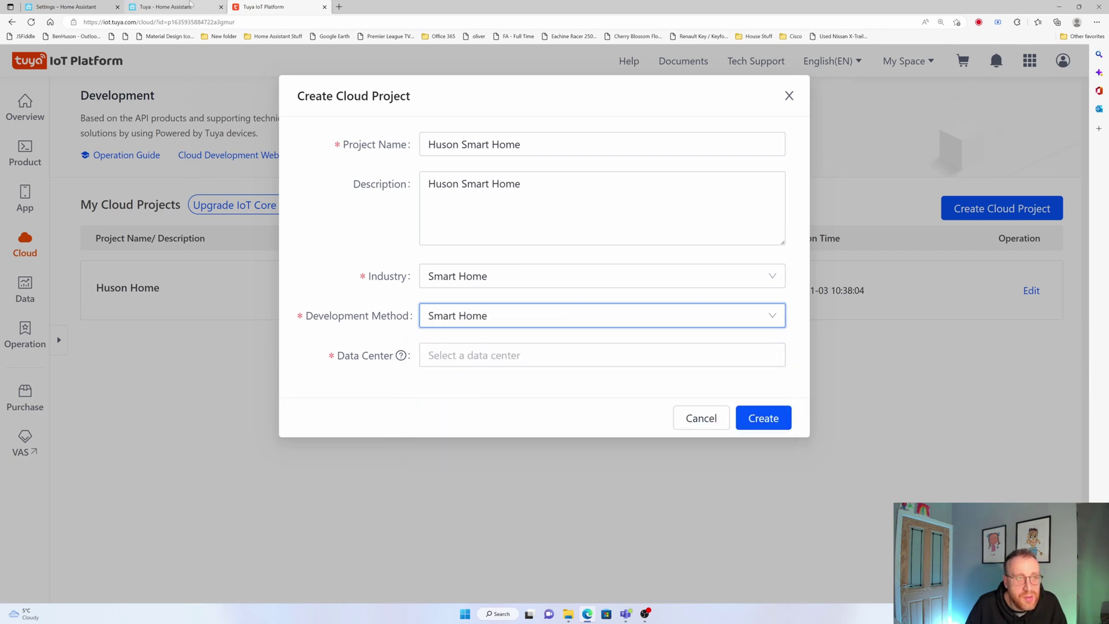
Find 'united k' in GitHub's data center table: United Kingdom, code 44, uses Central Europe
ctrl+click(535, 303)
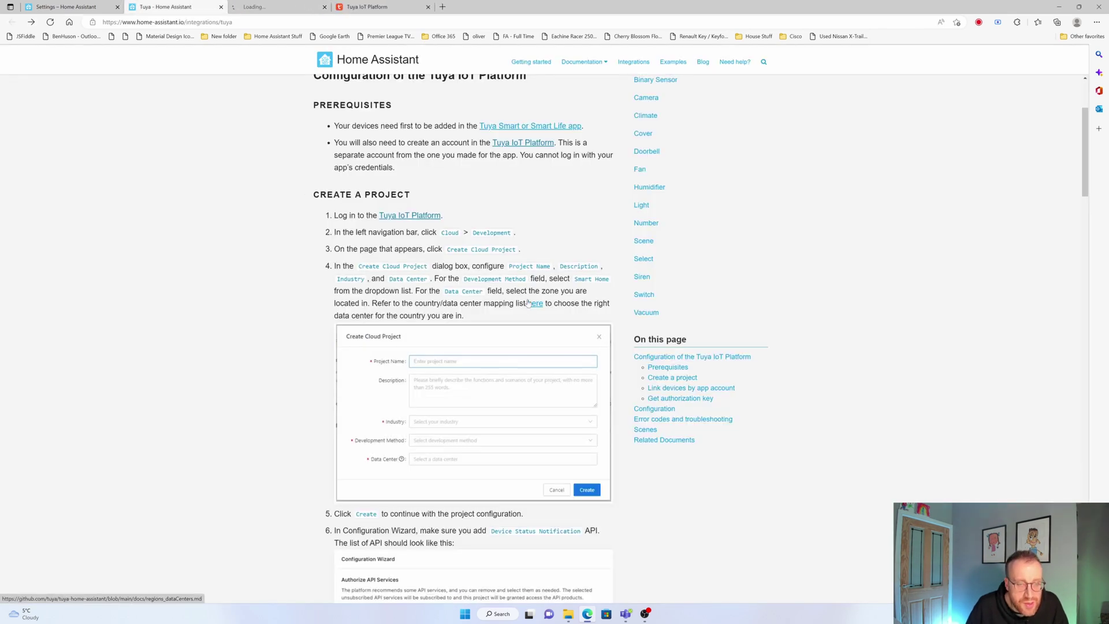
click(261, 8)
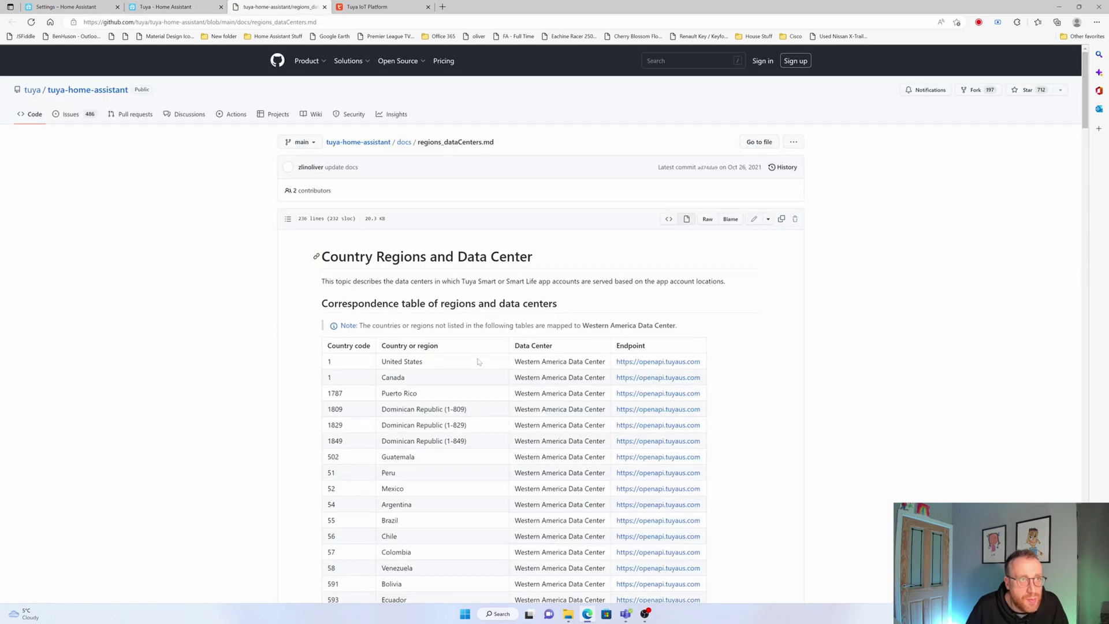
scroll(499, 399, down, 6)
scroll(499, 398, down, 10)
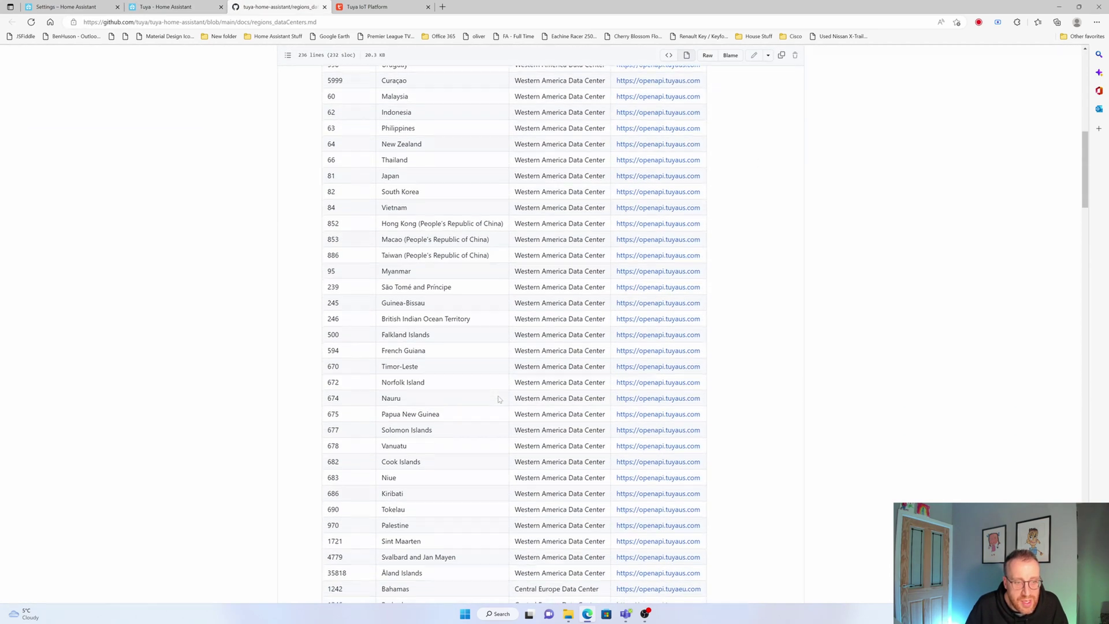
scroll(499, 399, down, 12)
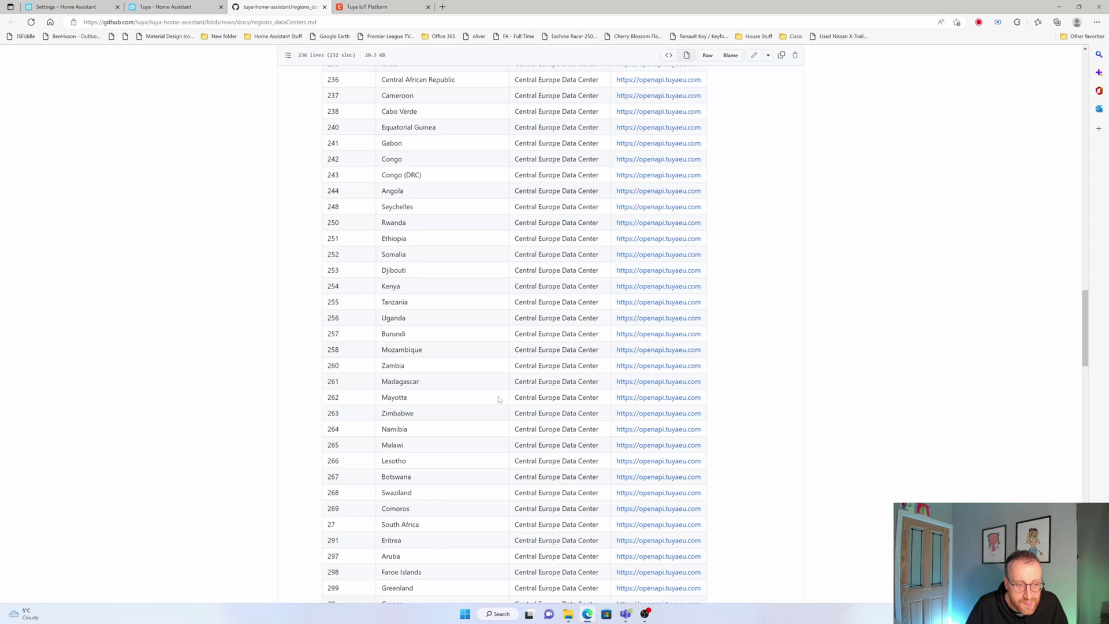
key(ctrl+f)
text(unite)
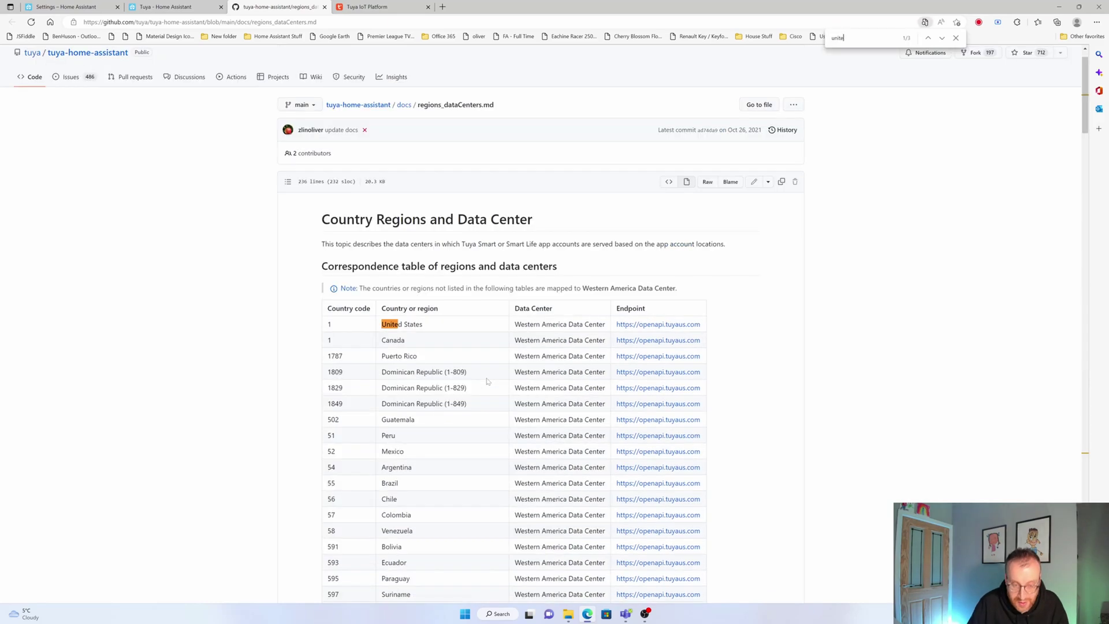
text(d k)
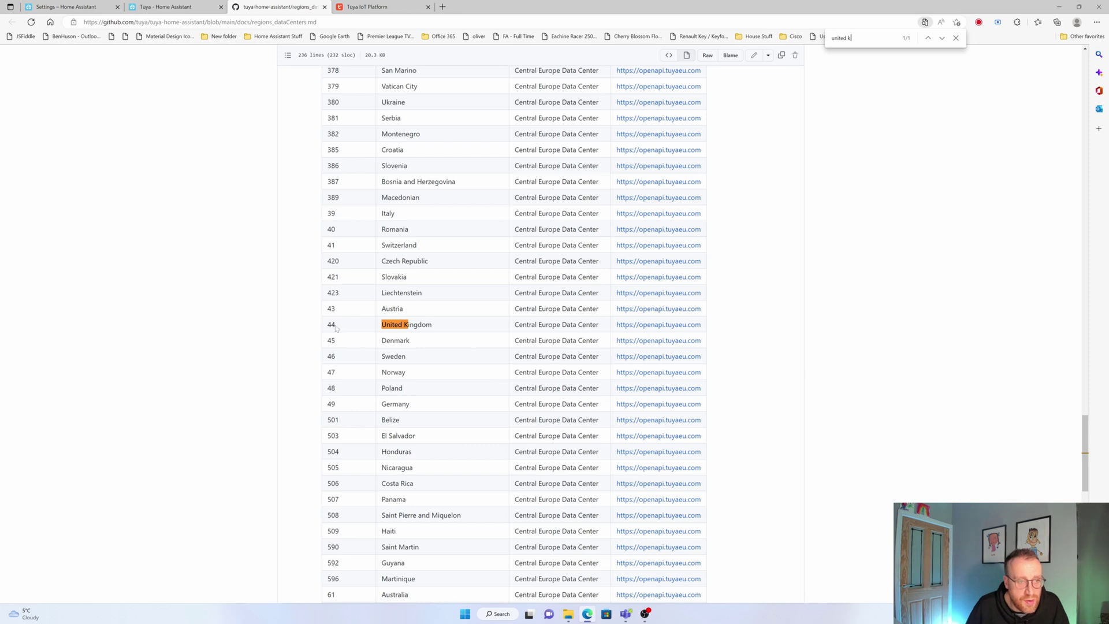
drag(335, 327, 332, 325)
key(Escape)
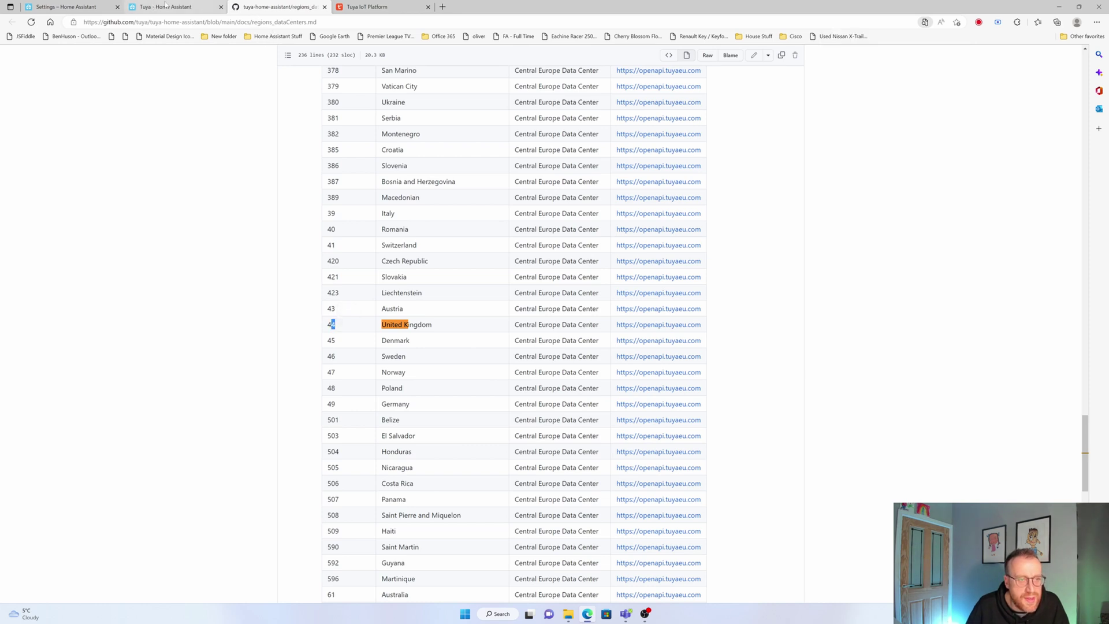
click(167, 6)
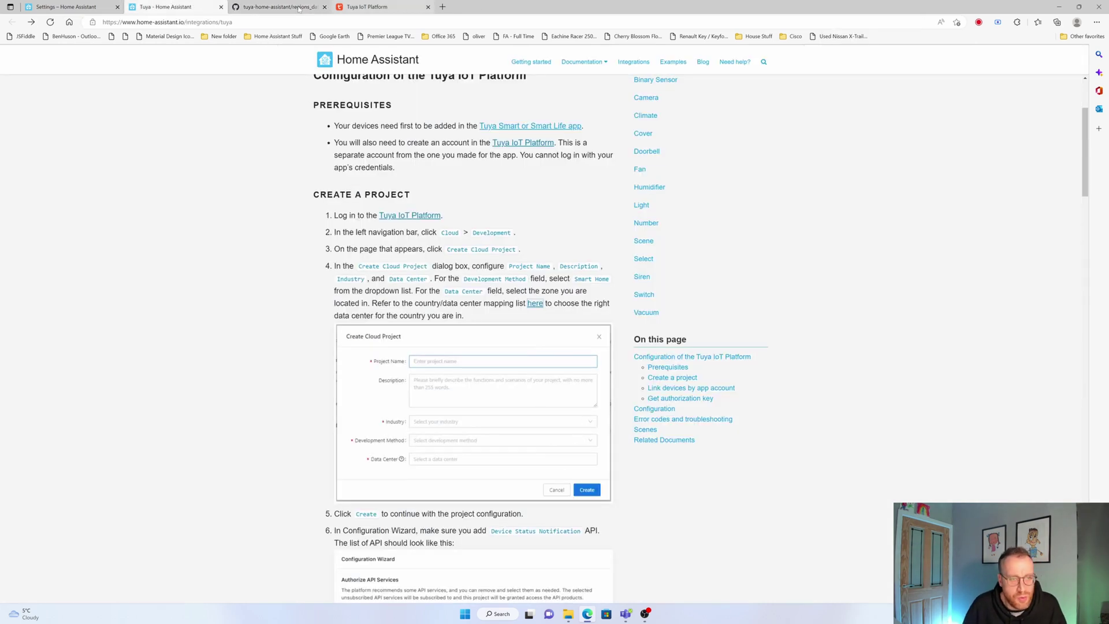
Choose Central Europe Data Center for the project after rechecking the United Kingdom mapping
click(369, 7)
click(577, 355)
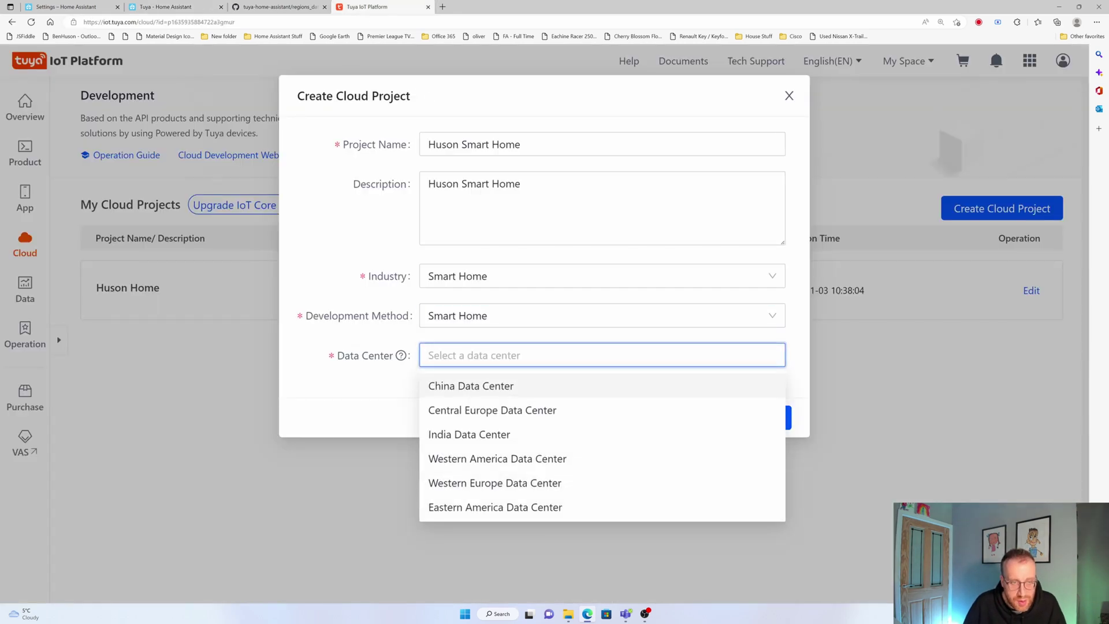
click(234, 6)
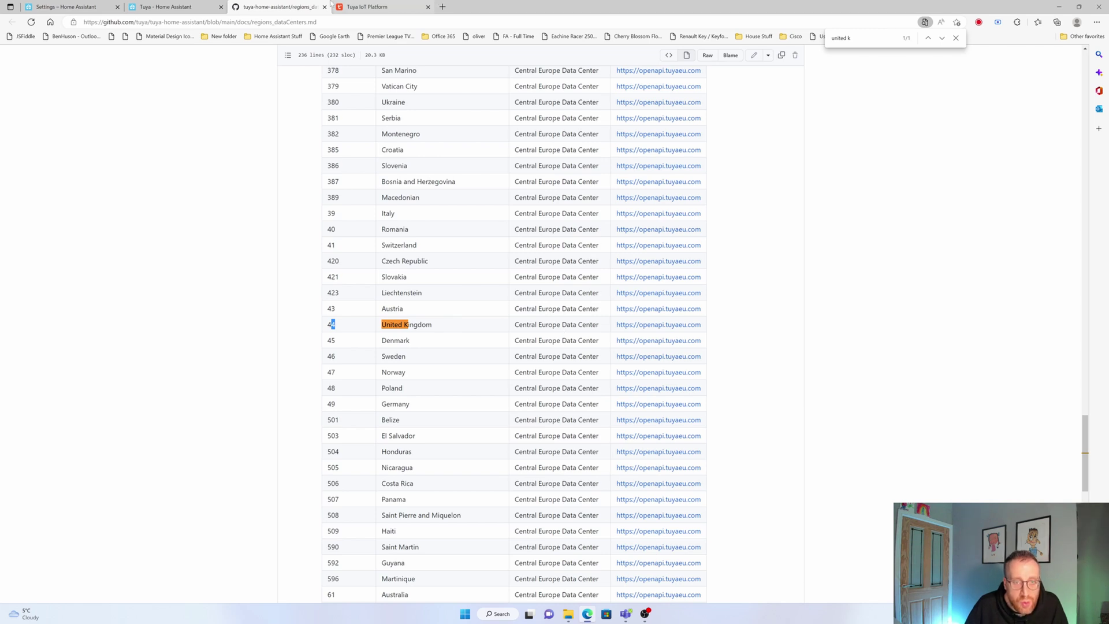
click(369, 7)
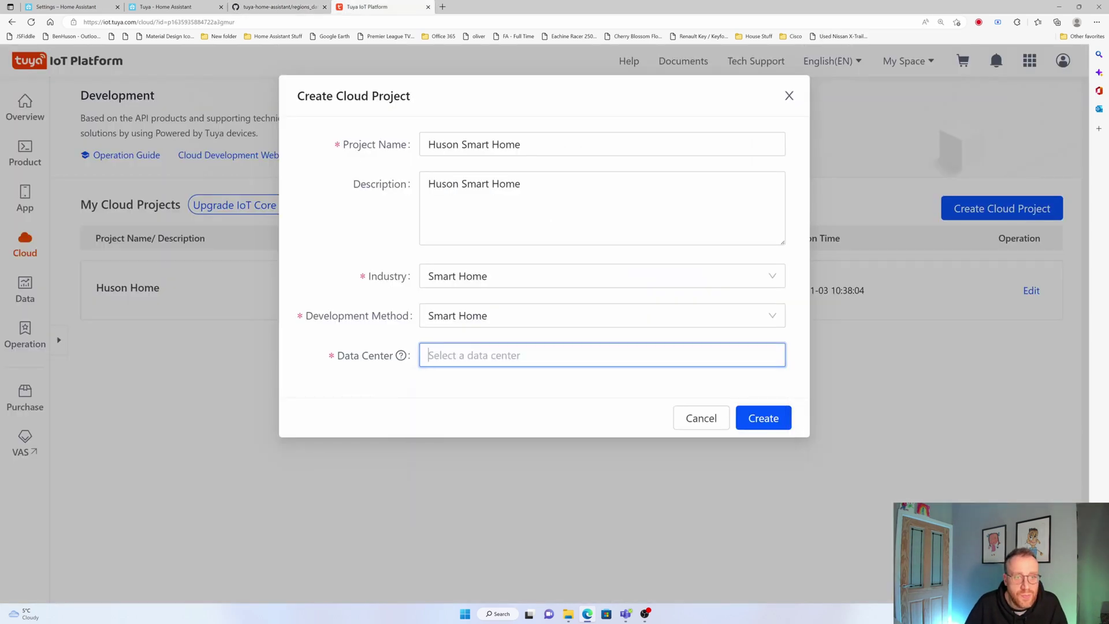
click(581, 355)
click(539, 412)
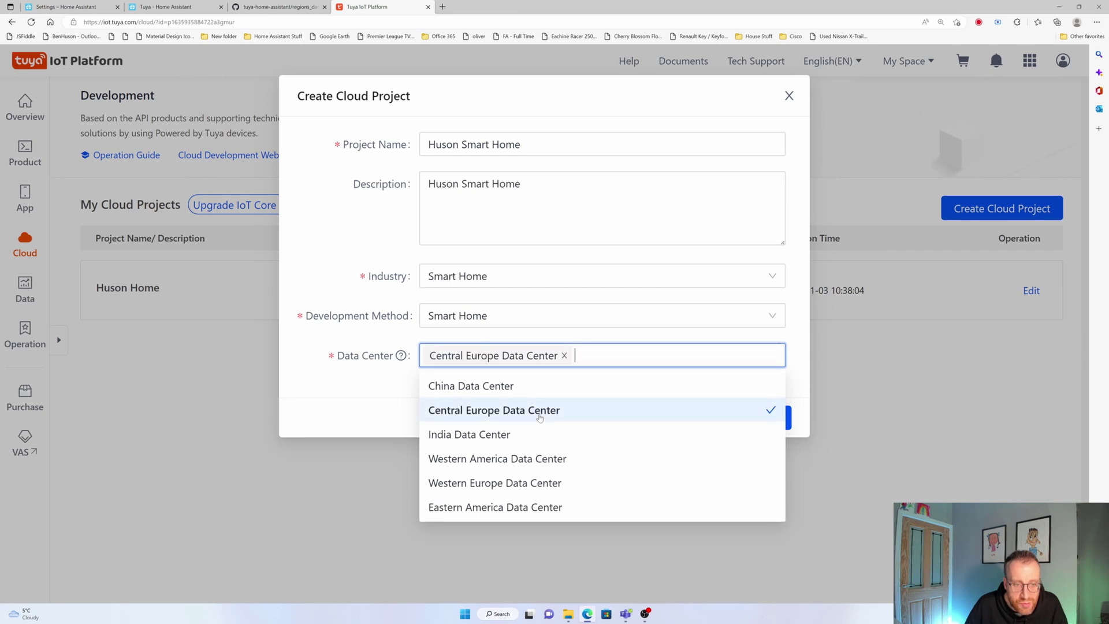
click(388, 397)
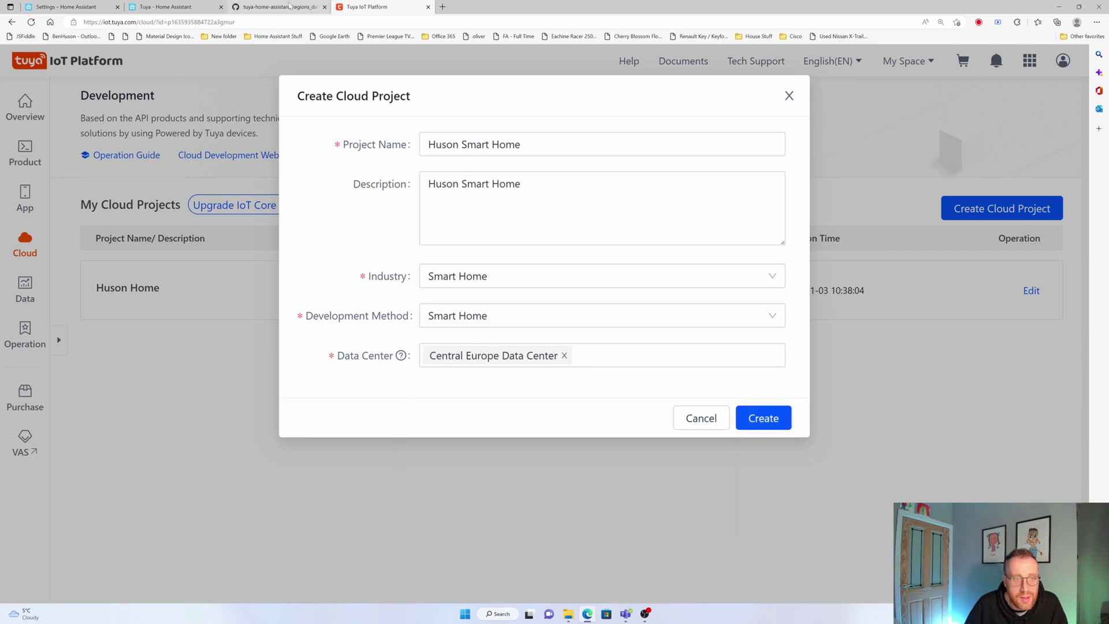
Recheck the data center table and guide, then create the Huson Smart Home cloud project
click(290, 6)
click(163, 6)
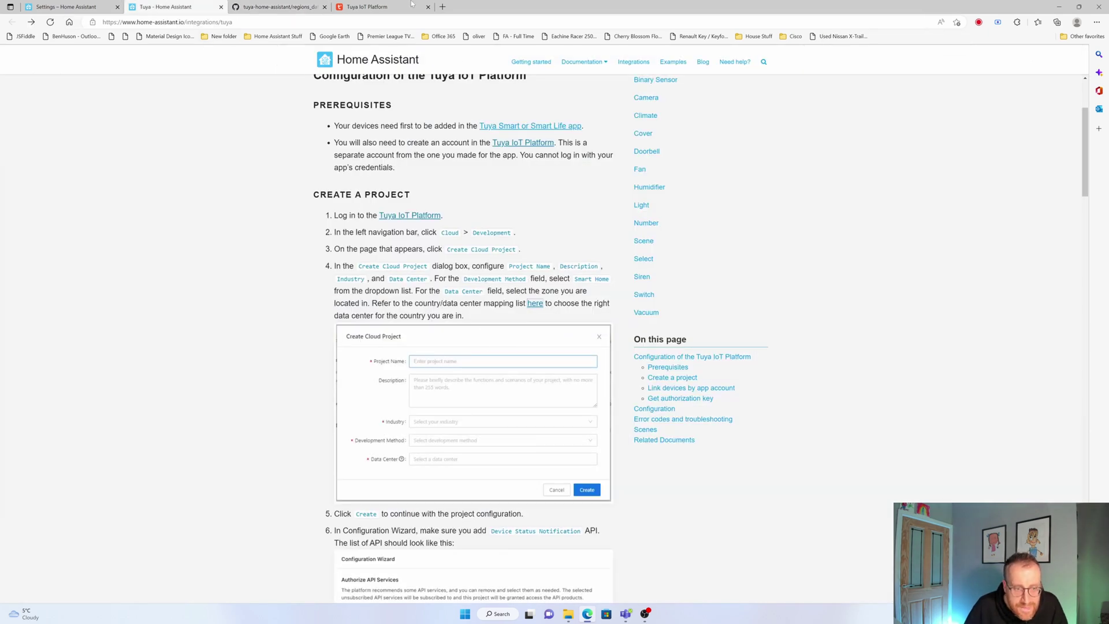
click(375, 7)
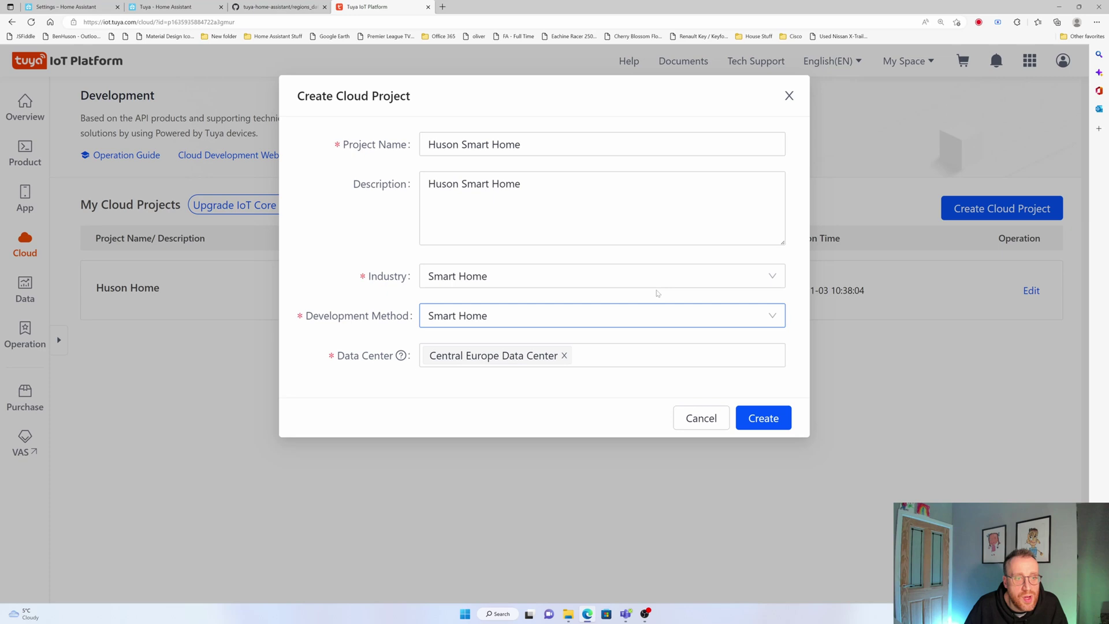
click(756, 418)
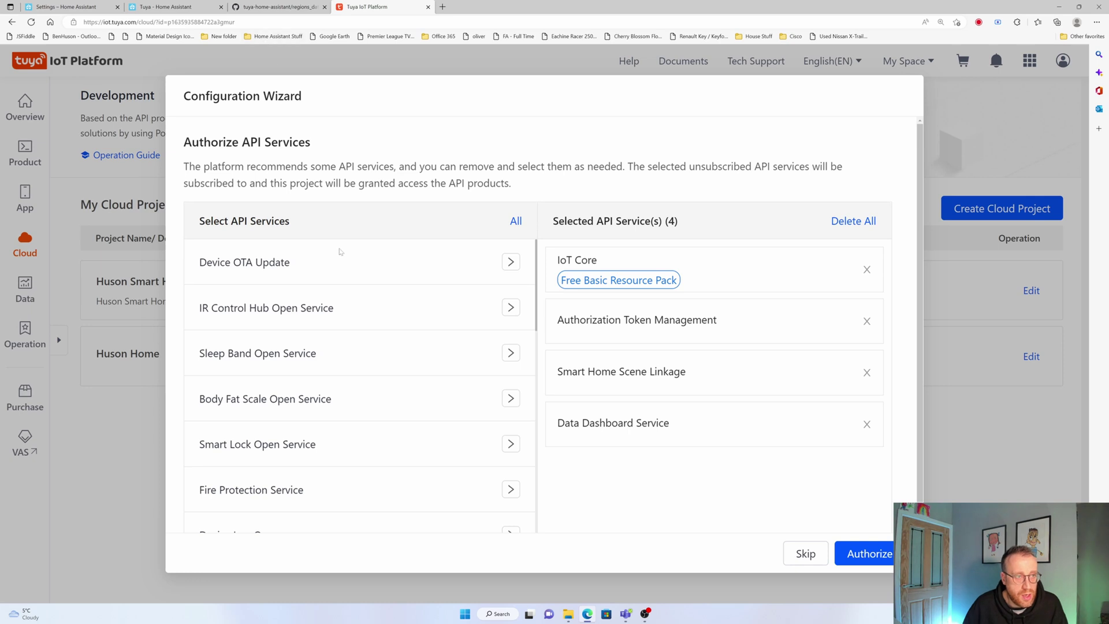
Read the guide's next steps and add Device Status Notification to the wizard's selected APIs
click(167, 6)
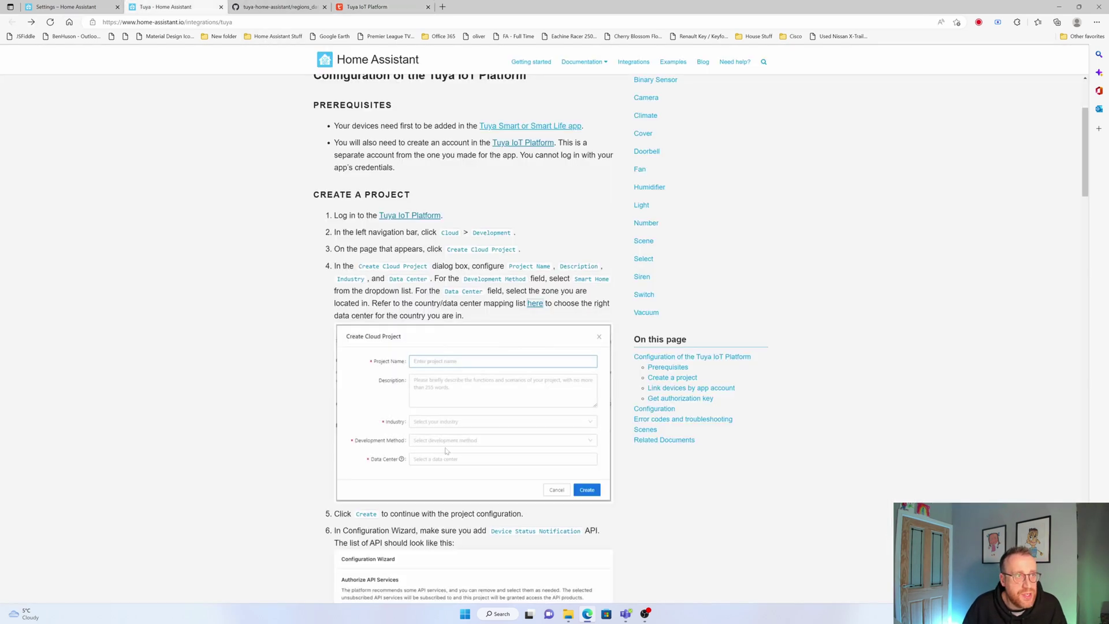
scroll(428, 430, down, 2)
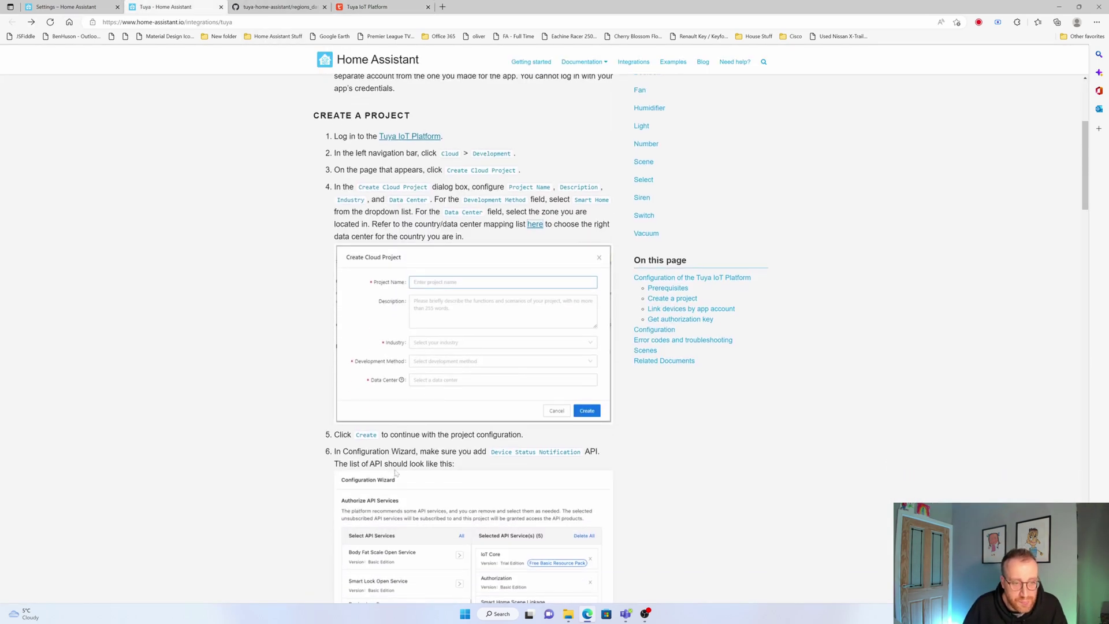
scroll(542, 282, down, 3)
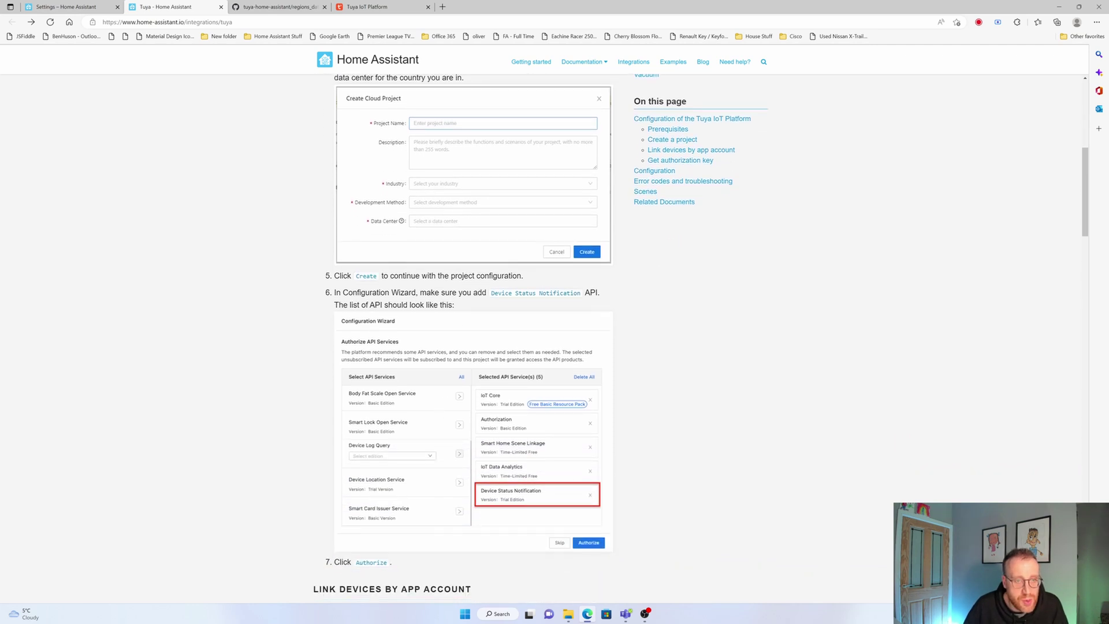
scroll(518, 369, down, 2)
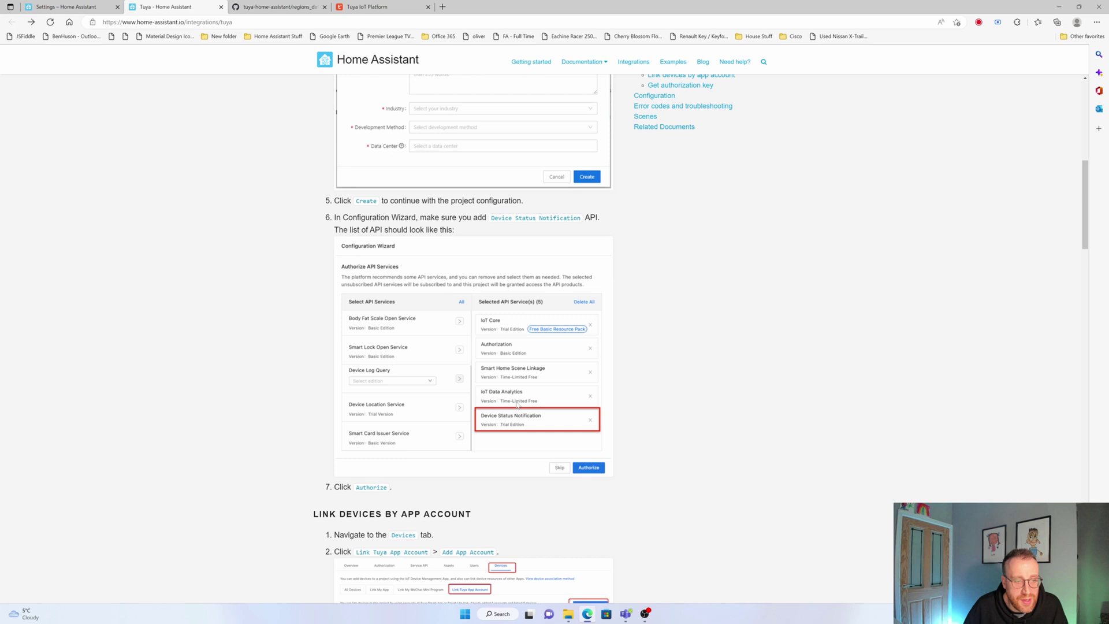
click(358, 5)
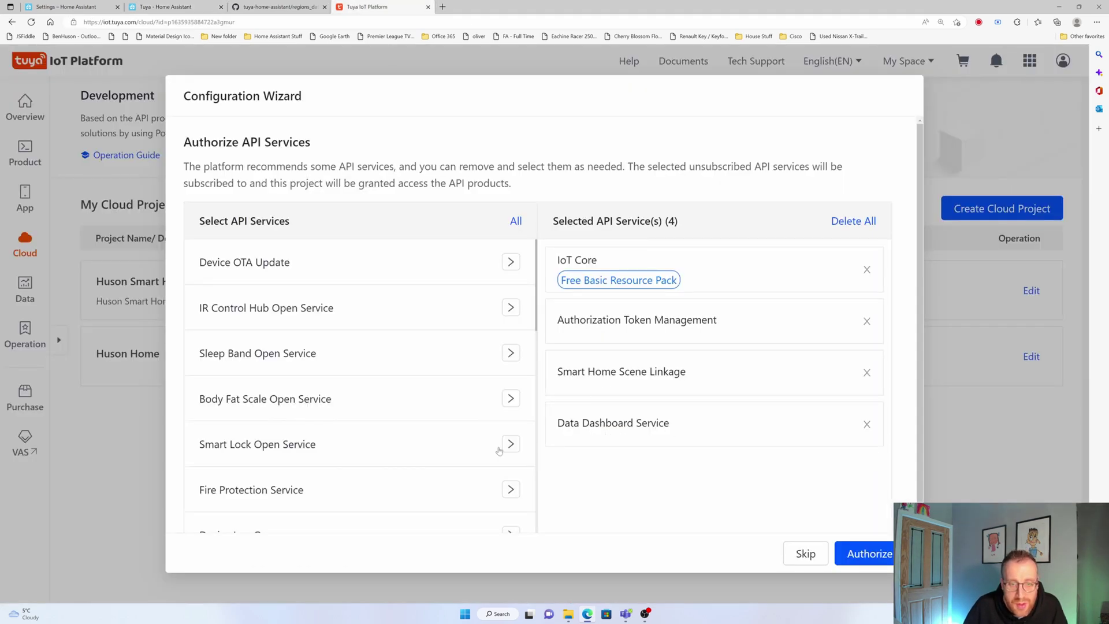
scroll(475, 450, down, 3)
scroll(476, 451, down, 2)
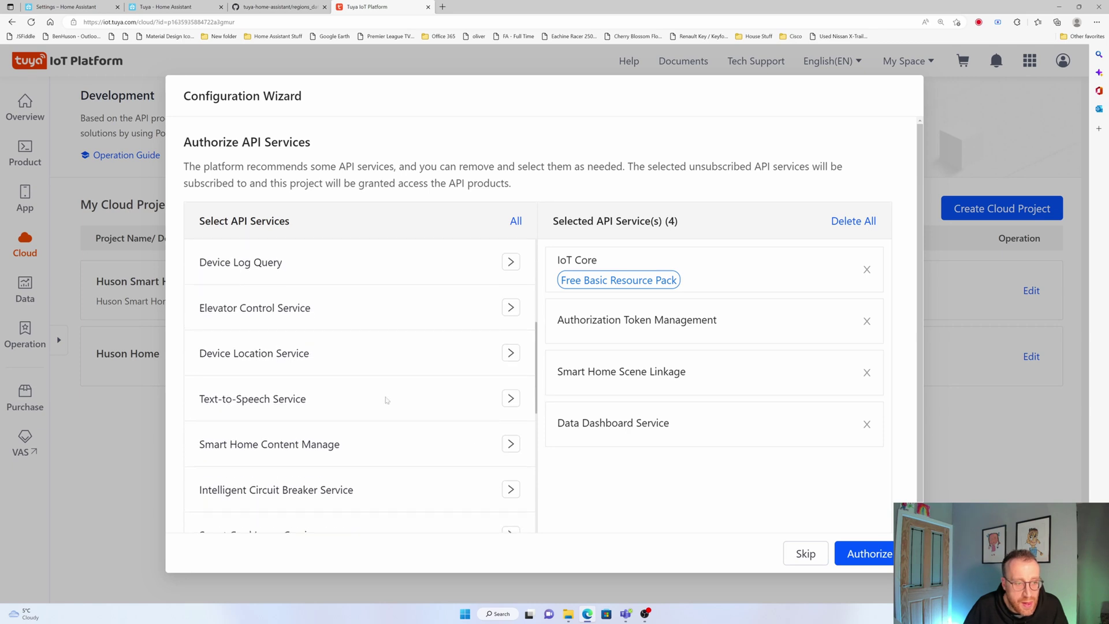
scroll(330, 380, down, 2)
scroll(329, 381, down, 3)
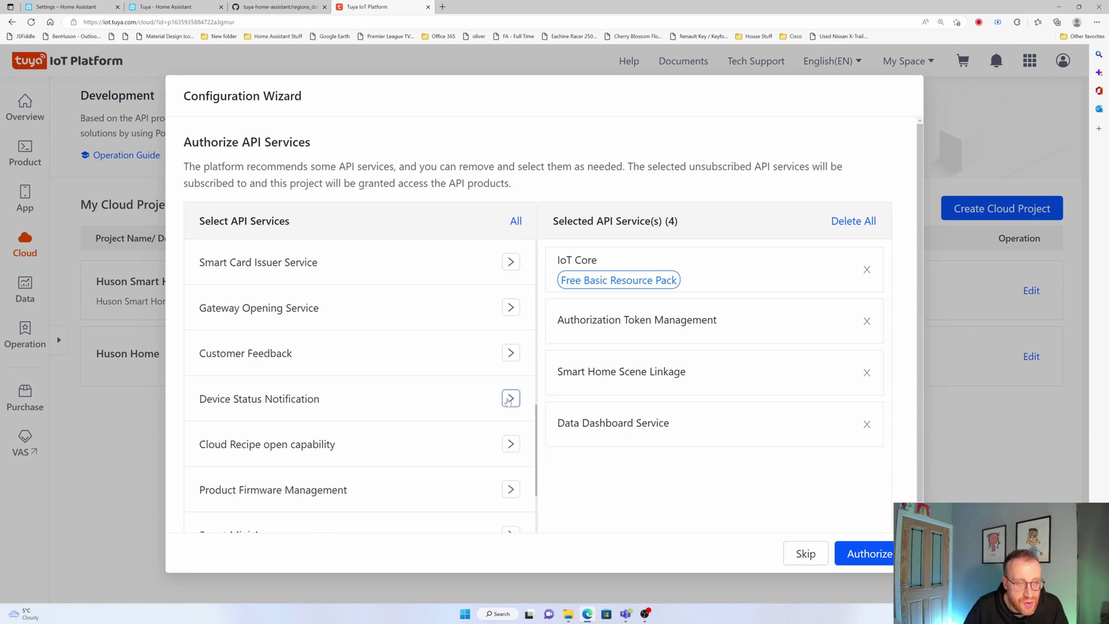
click(501, 398)
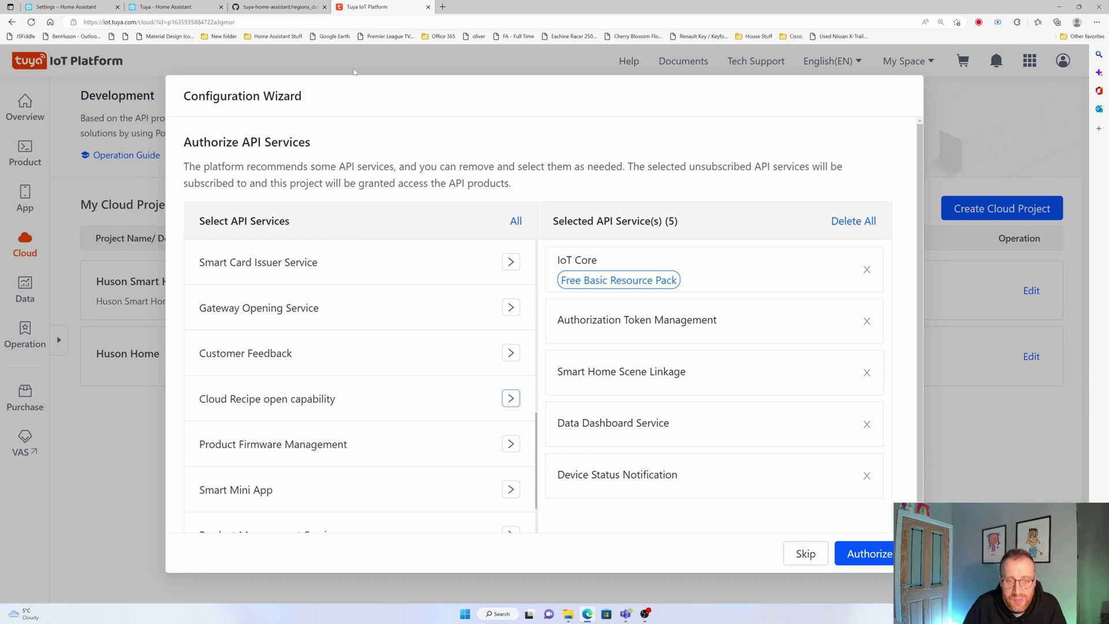
Compare the API list with the guide's required APIs, then authorize the selected services
click(167, 7)
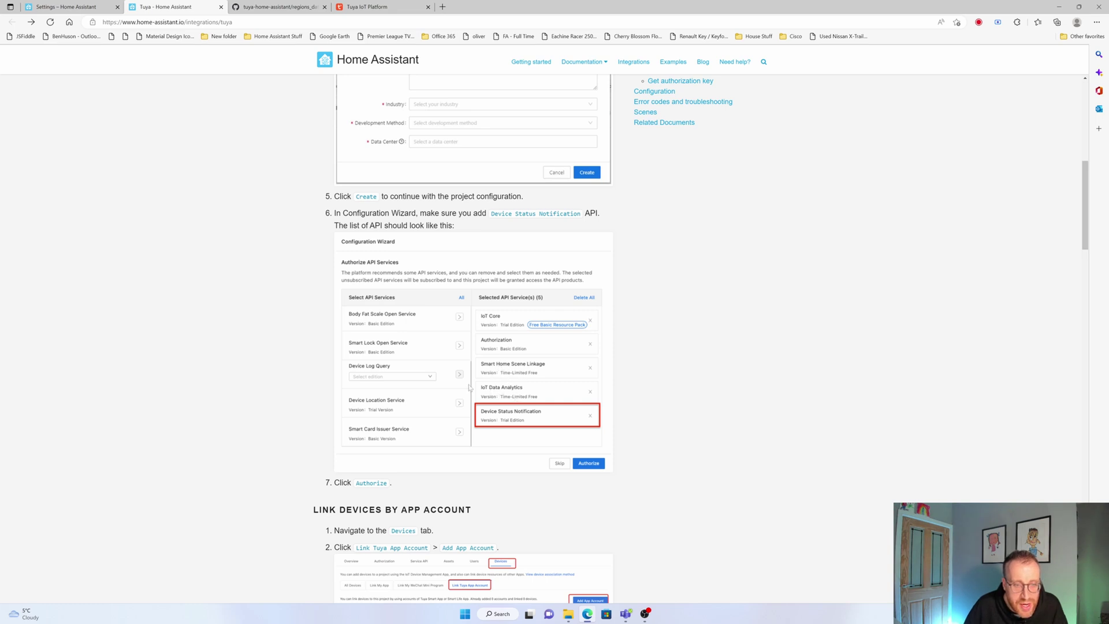
click(365, 6)
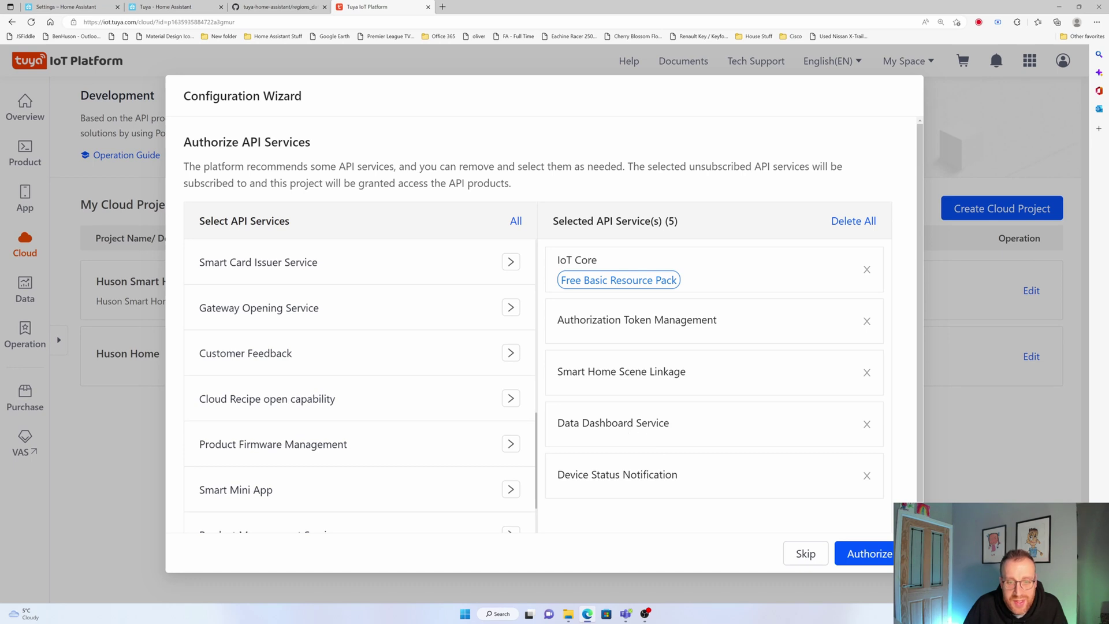
scroll(635, 445, down, 2)
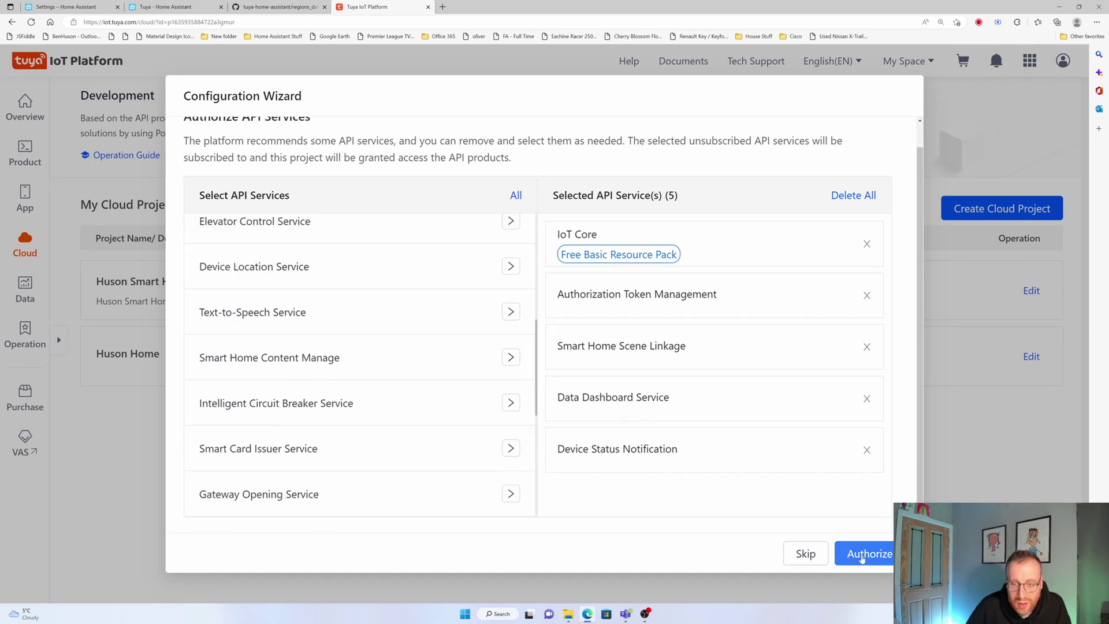
click(200, 4)
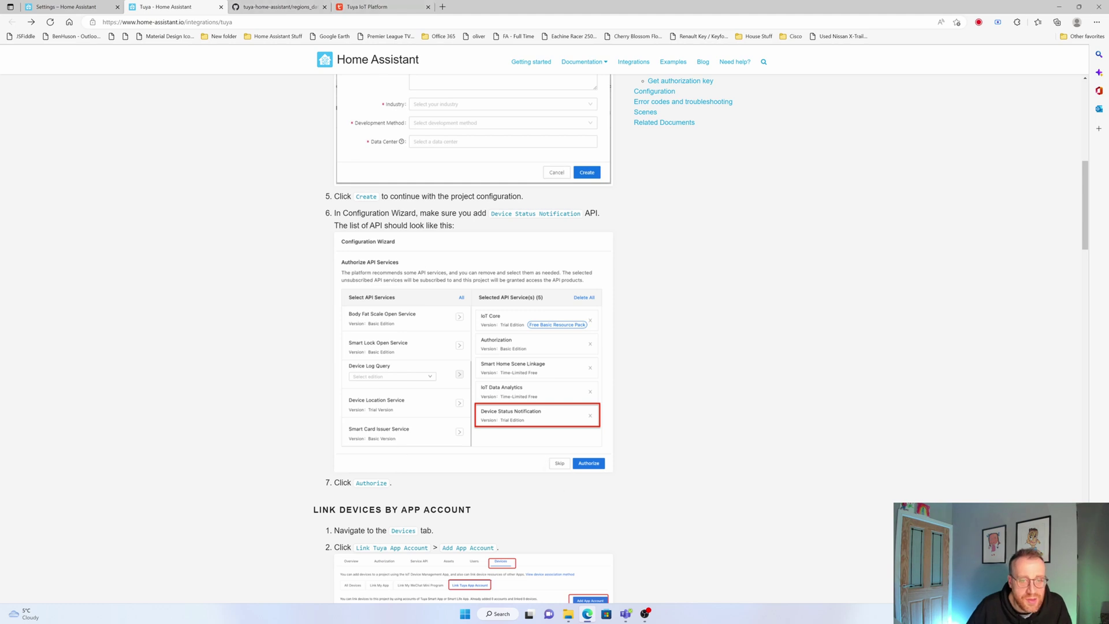
double_click(376, 483)
key(ctrl+4)
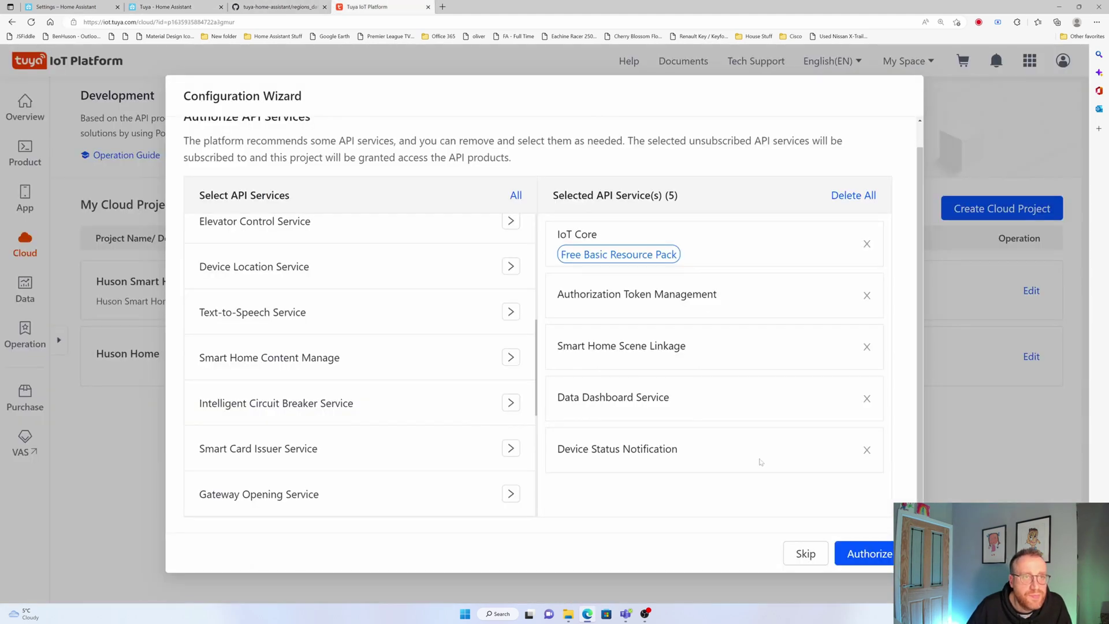
click(860, 556)
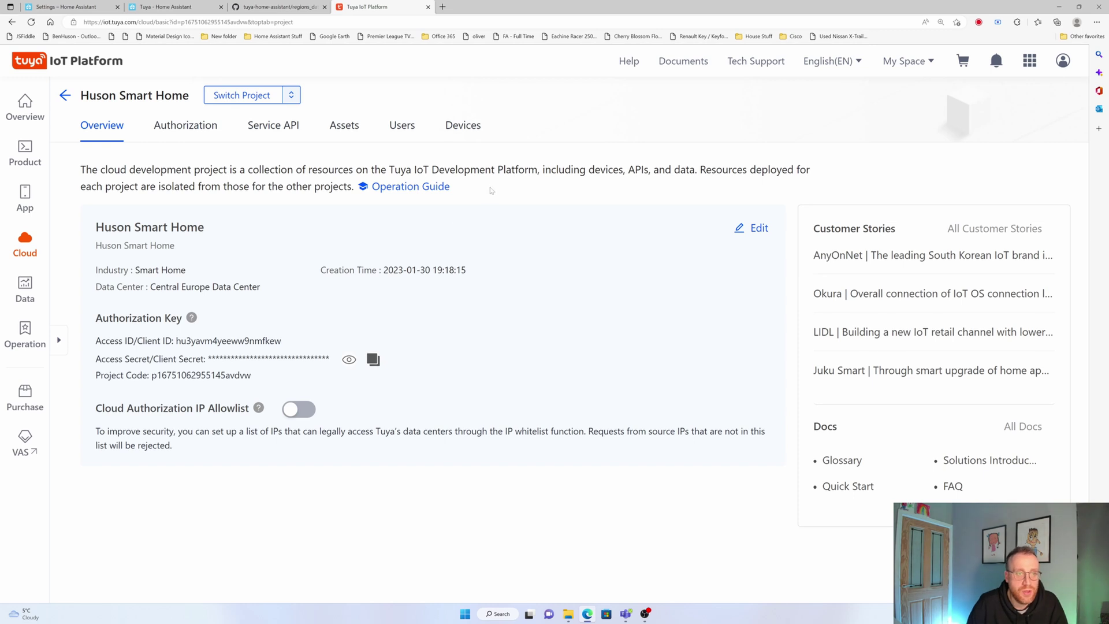
Under the project's Devices, go to Link Tuya App Account and add an app account for a QR code
click(471, 127)
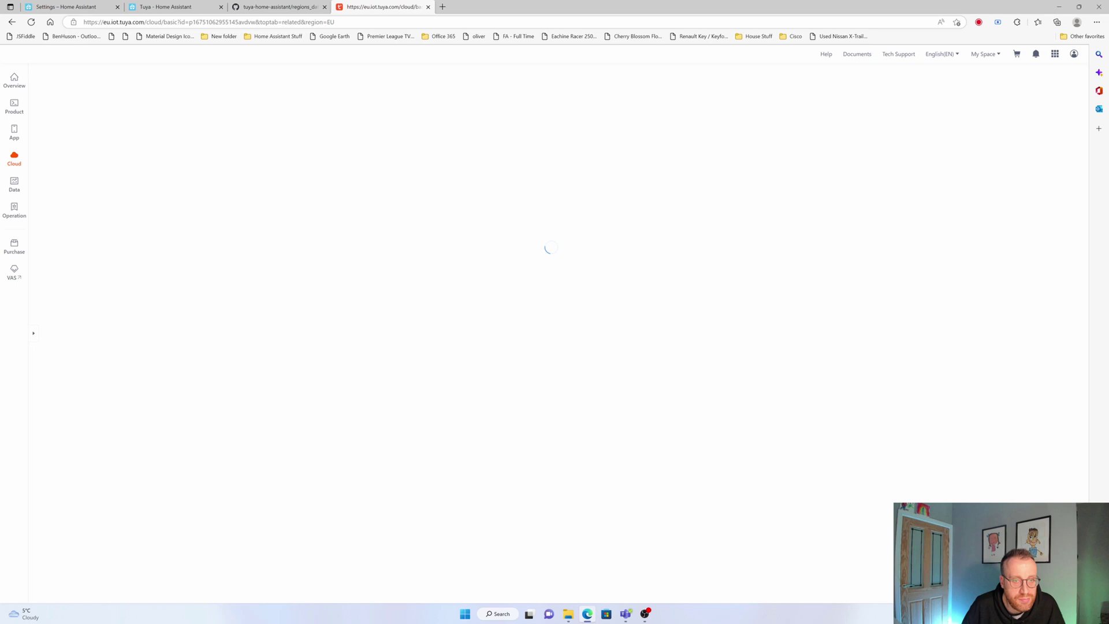
click(181, 6)
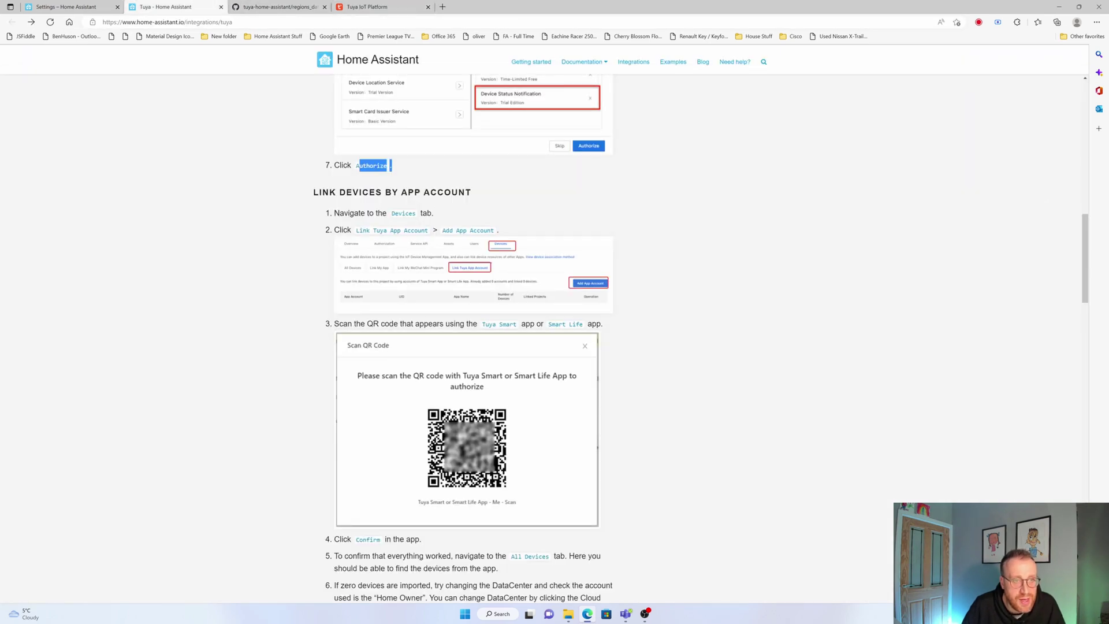
drag(356, 230, 421, 230)
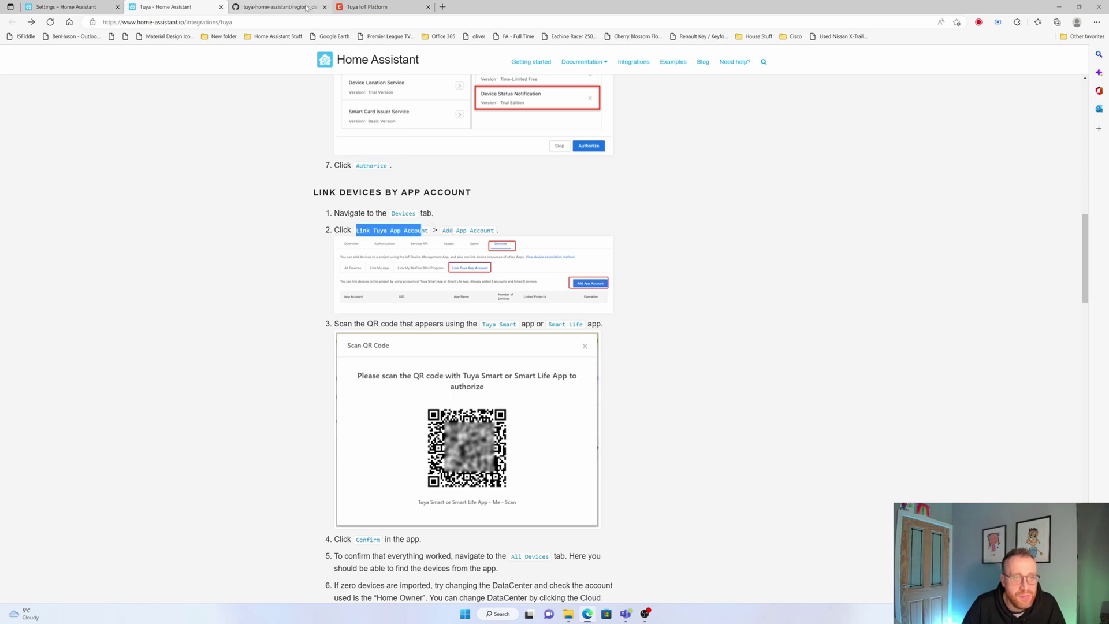
click(383, 6)
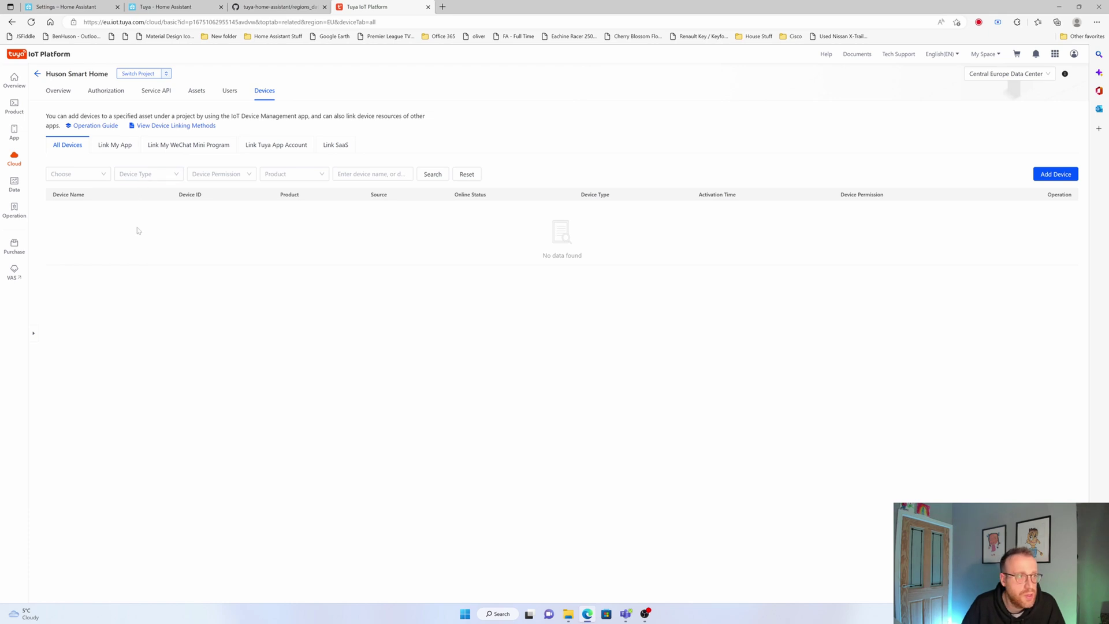
click(279, 148)
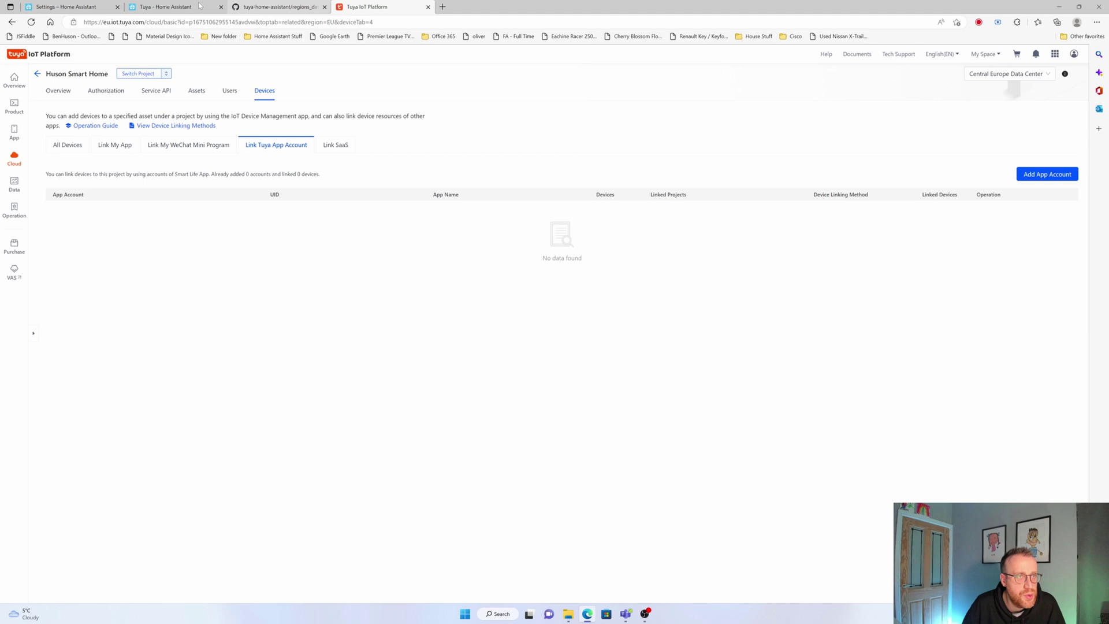
click(154, 6)
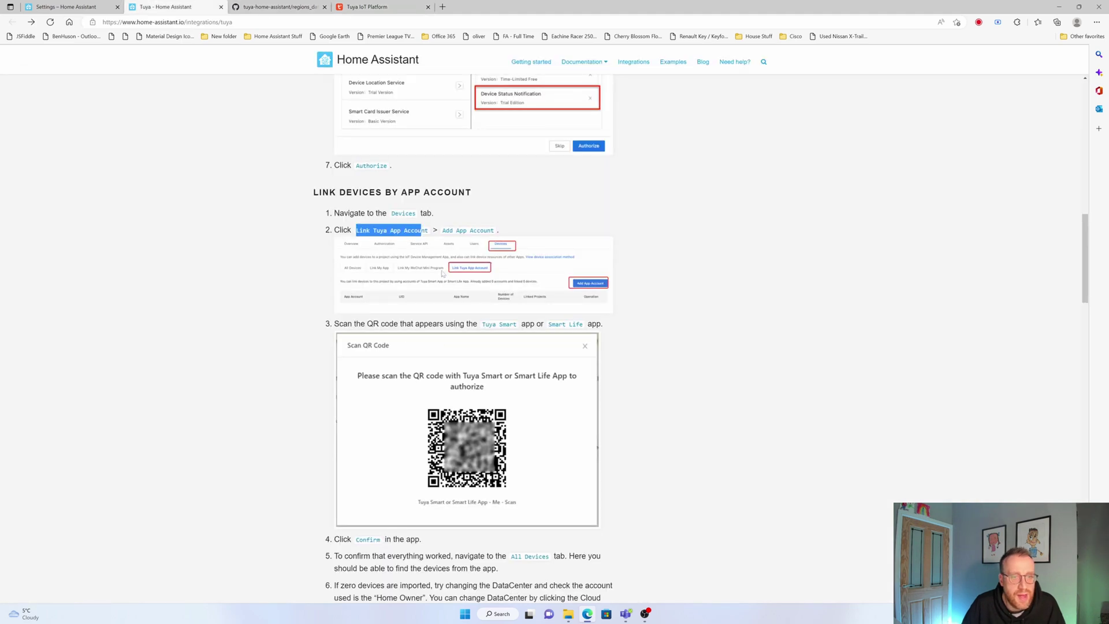
click(389, 8)
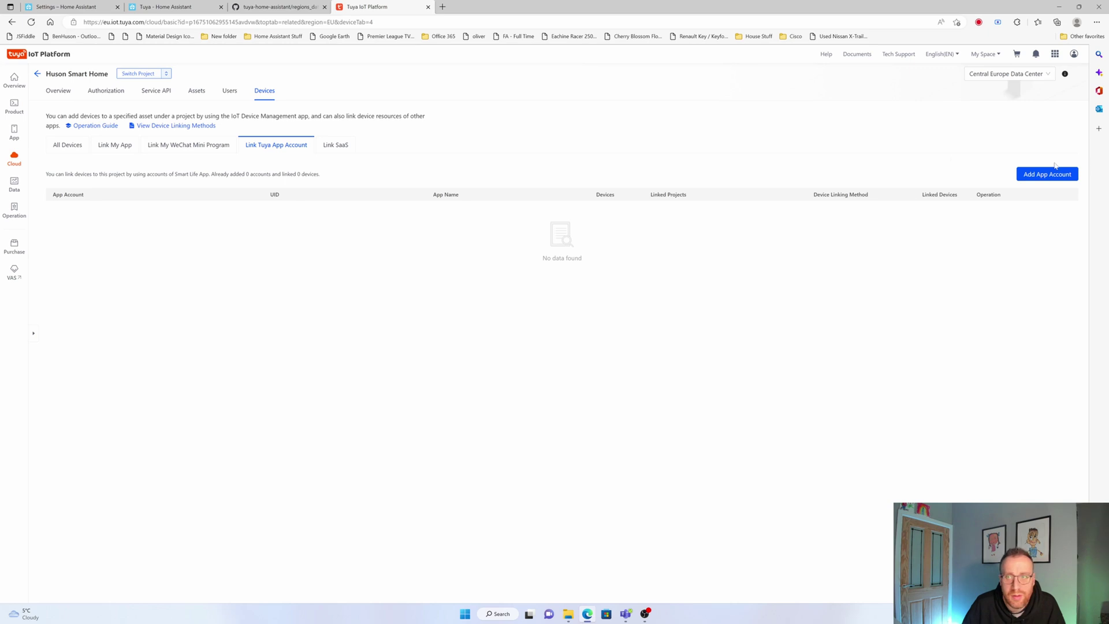
click(1023, 178)
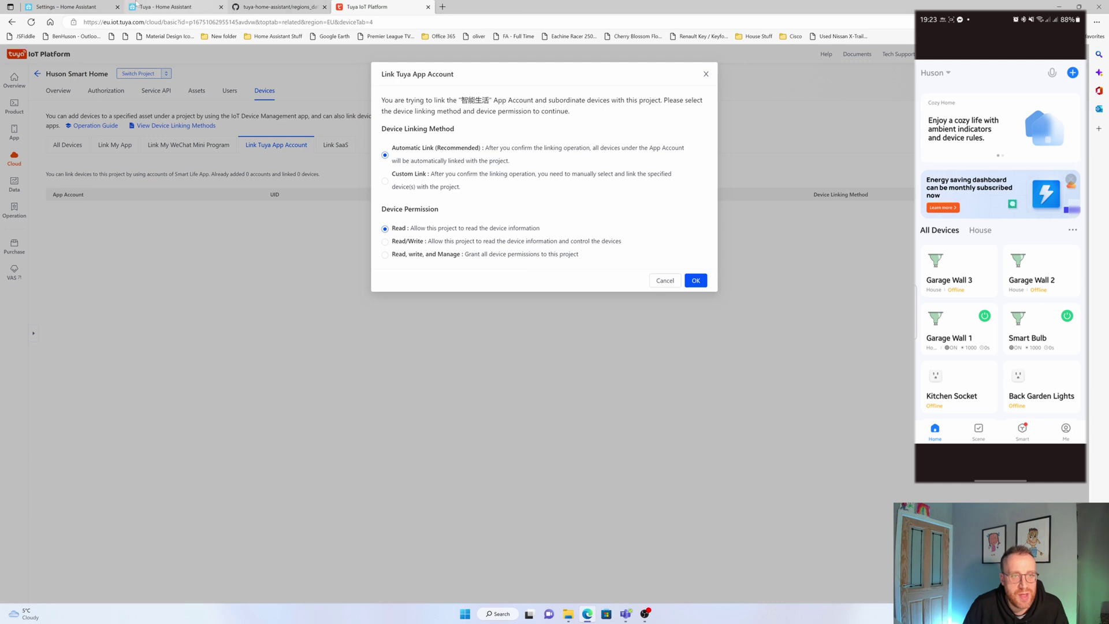
Link the Smart Life account's devices with Read, write, and Manage permission and confirm
click(156, 7)
scroll(464, 337, down, 2)
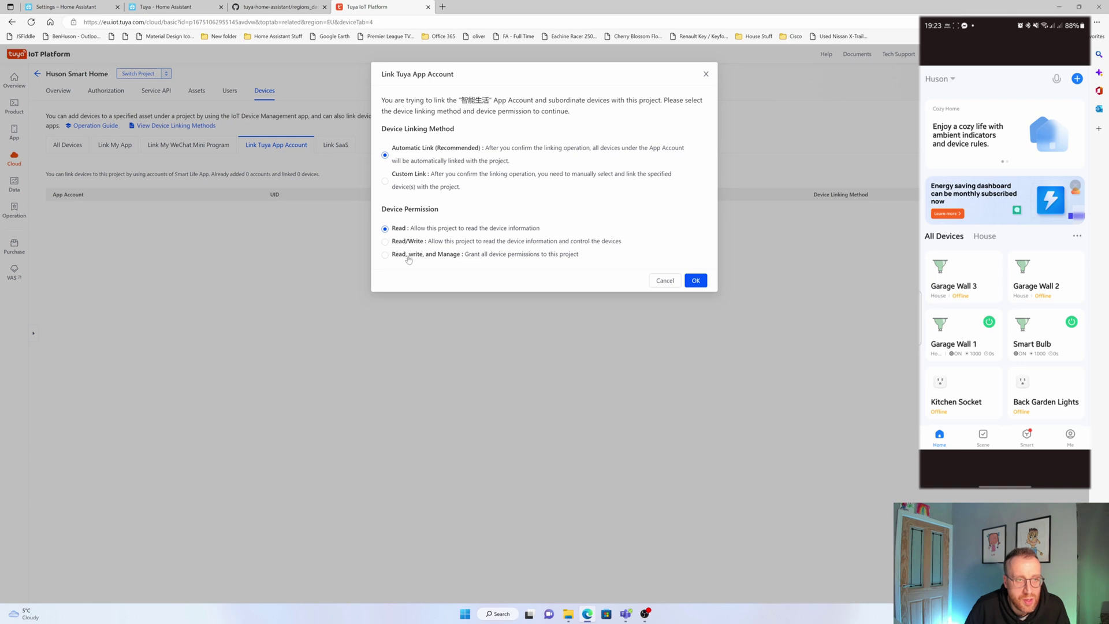
click(408, 257)
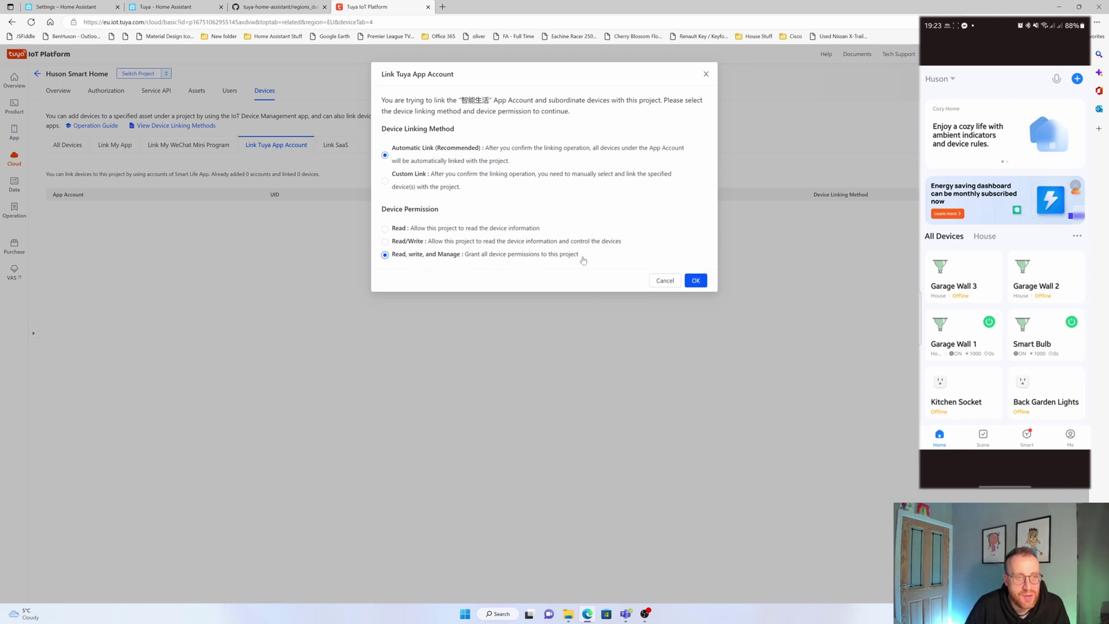
click(695, 280)
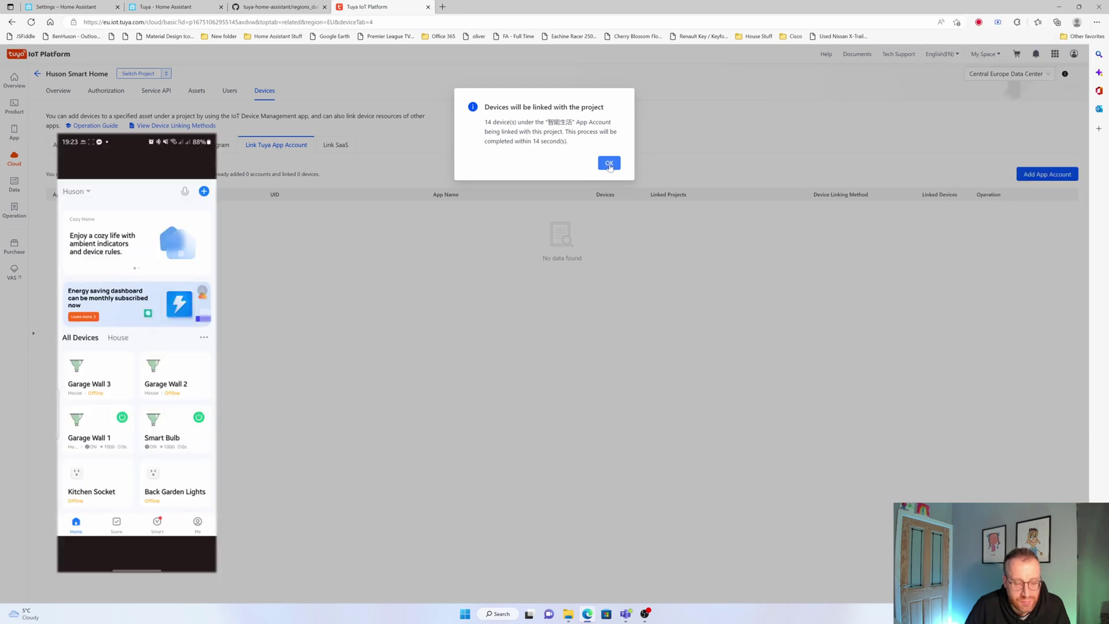
click(610, 164)
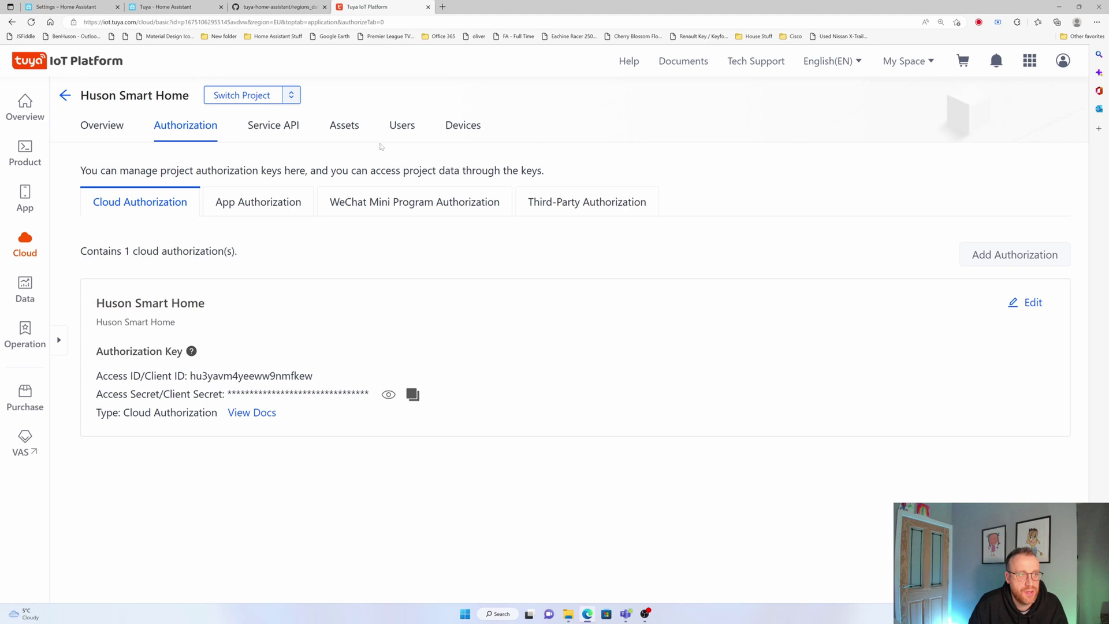
View the project's authorization keys under Overview, then return to Home Assistant's integrations page
click(114, 127)
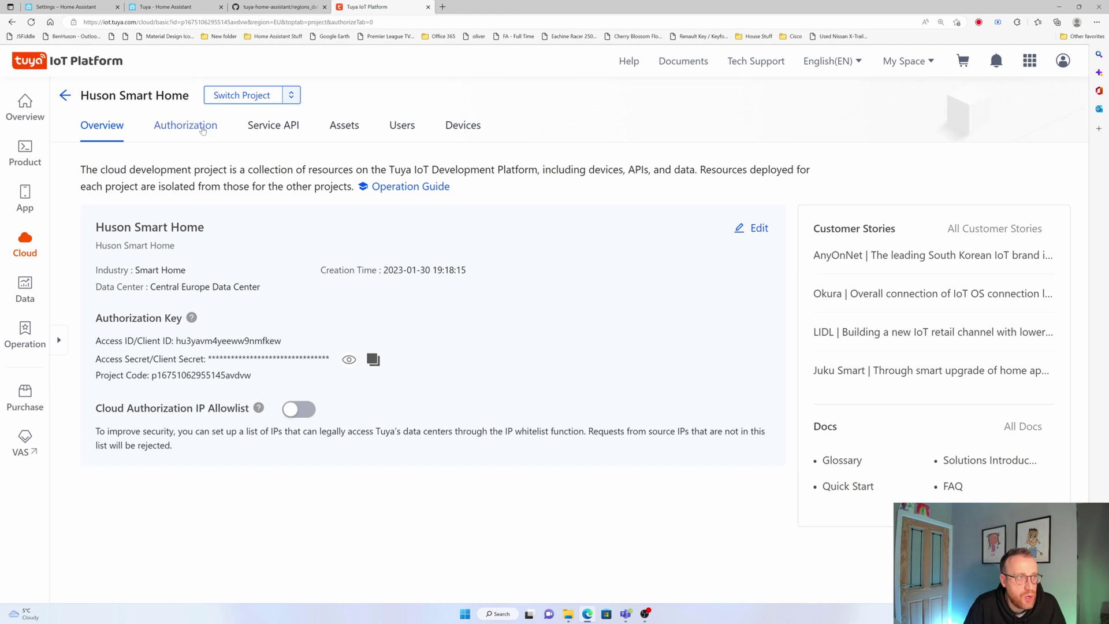
click(181, 128)
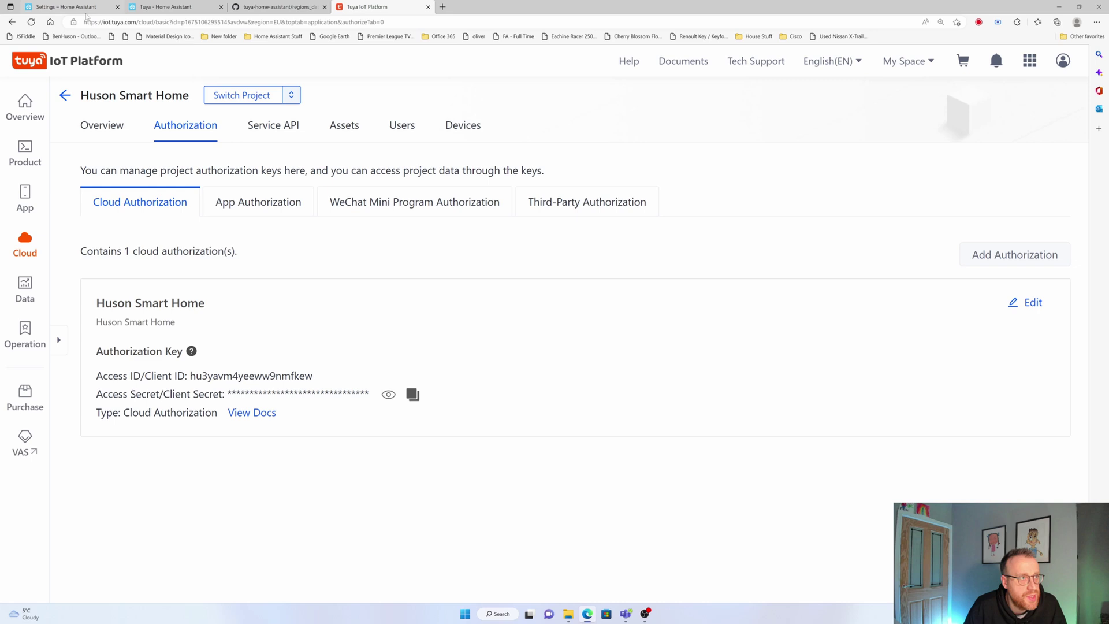
click(88, 7)
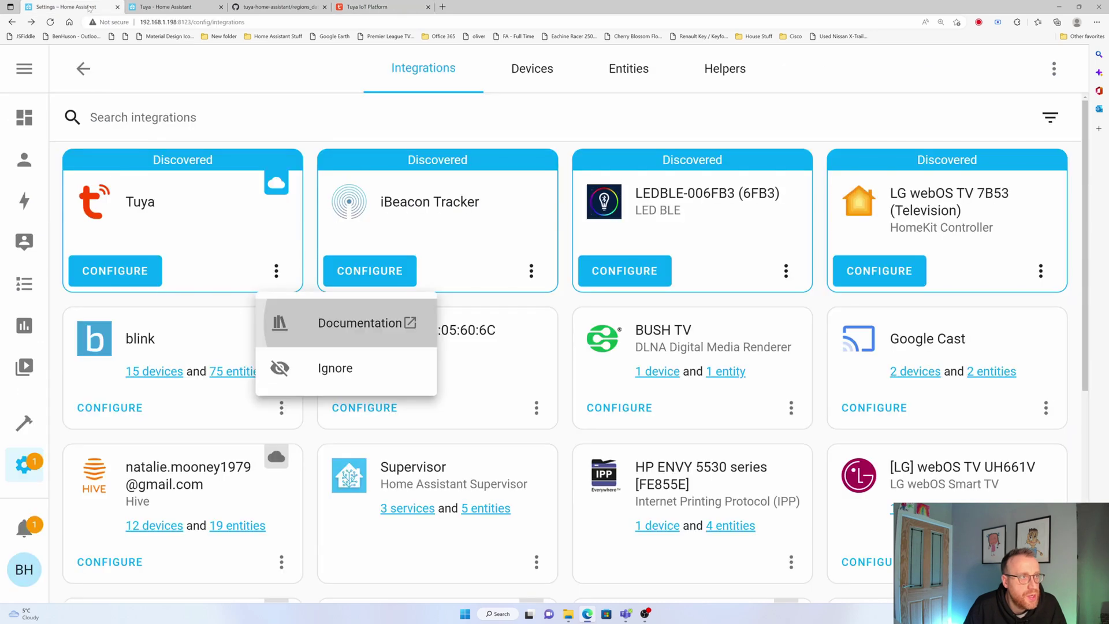
Start the Tuya integration setup and choose United Kingdom as the country
click(300, 142)
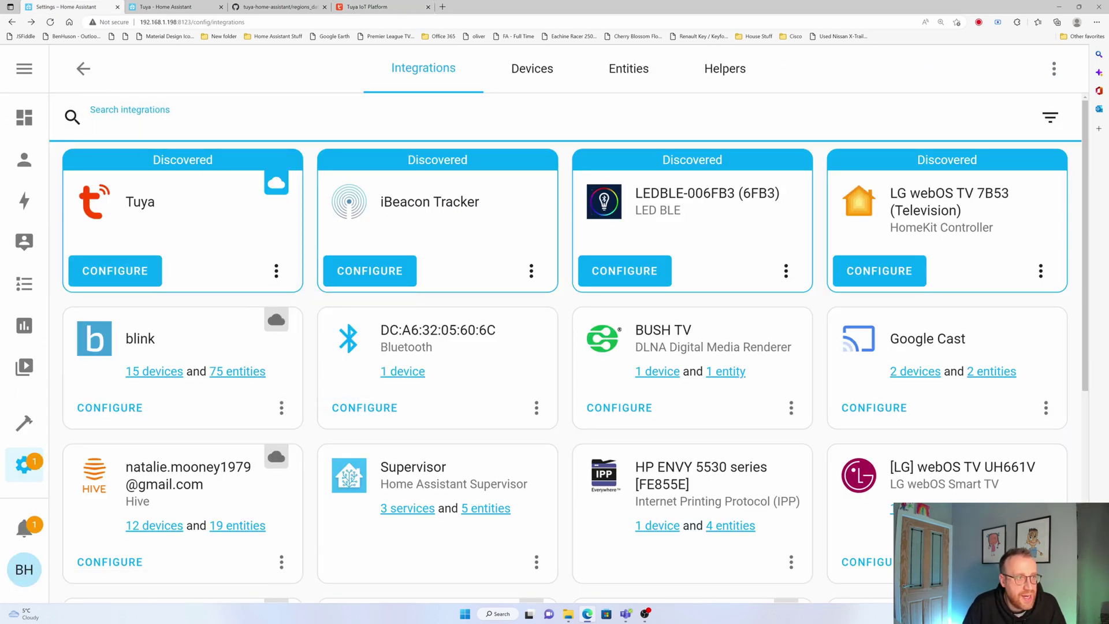
click(115, 271)
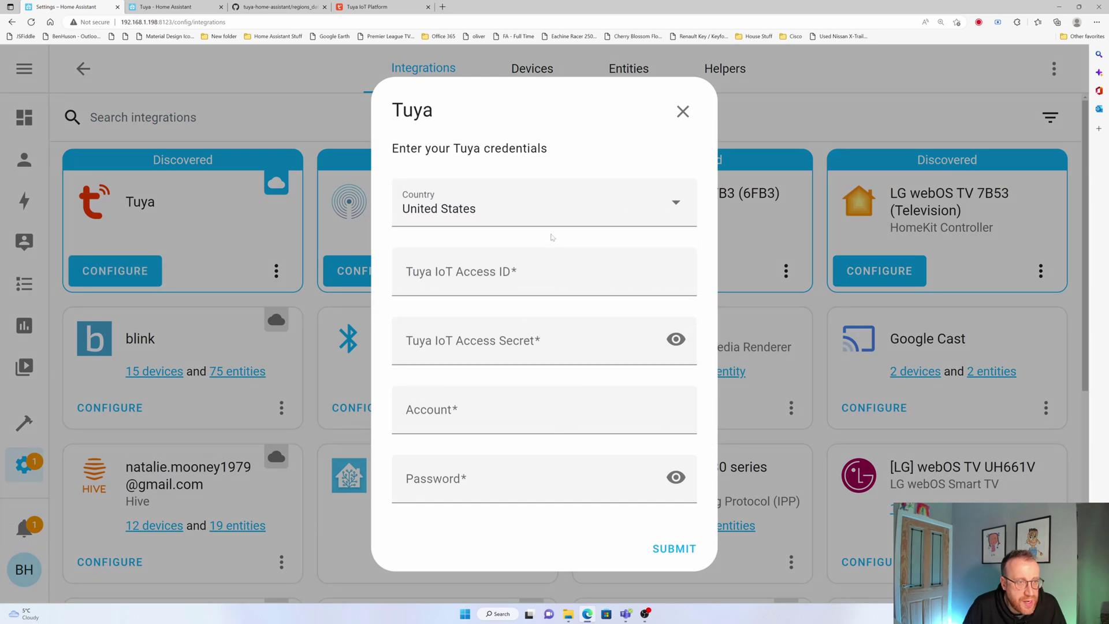
click(564, 208)
click(508, 358)
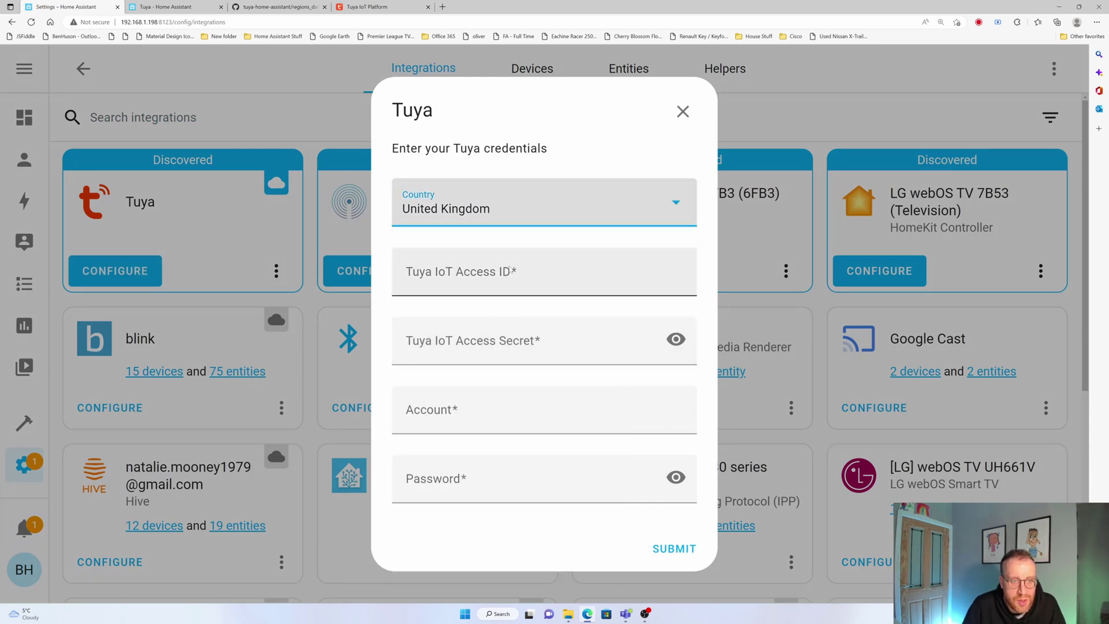
Copy the project's Access ID from the Tuya authorization keys page into the Access ID field
click(543, 272)
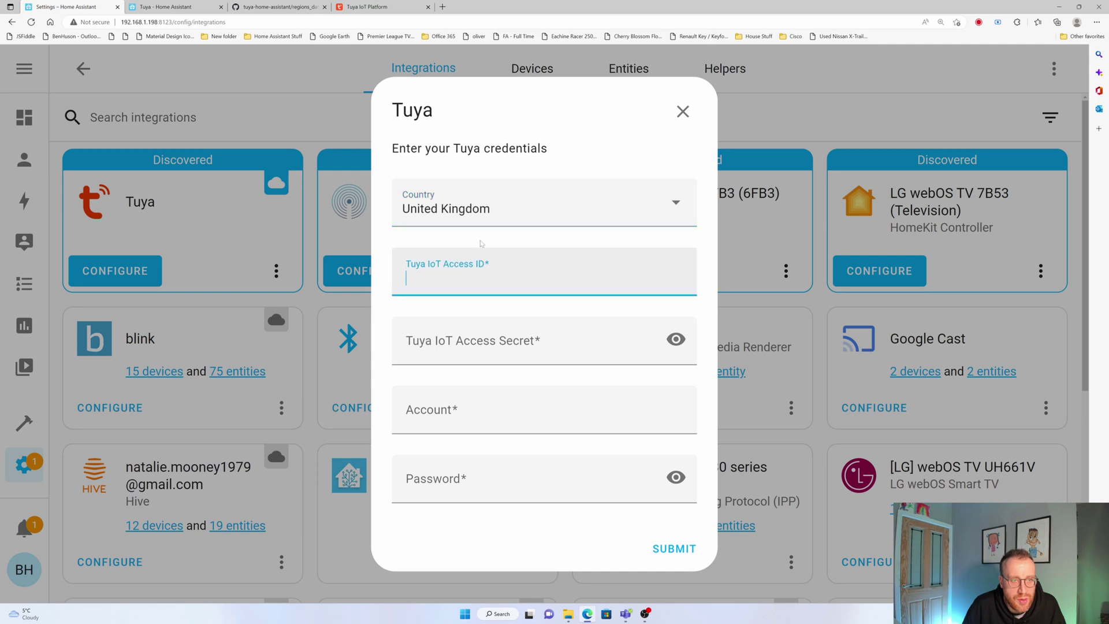
click(400, 11)
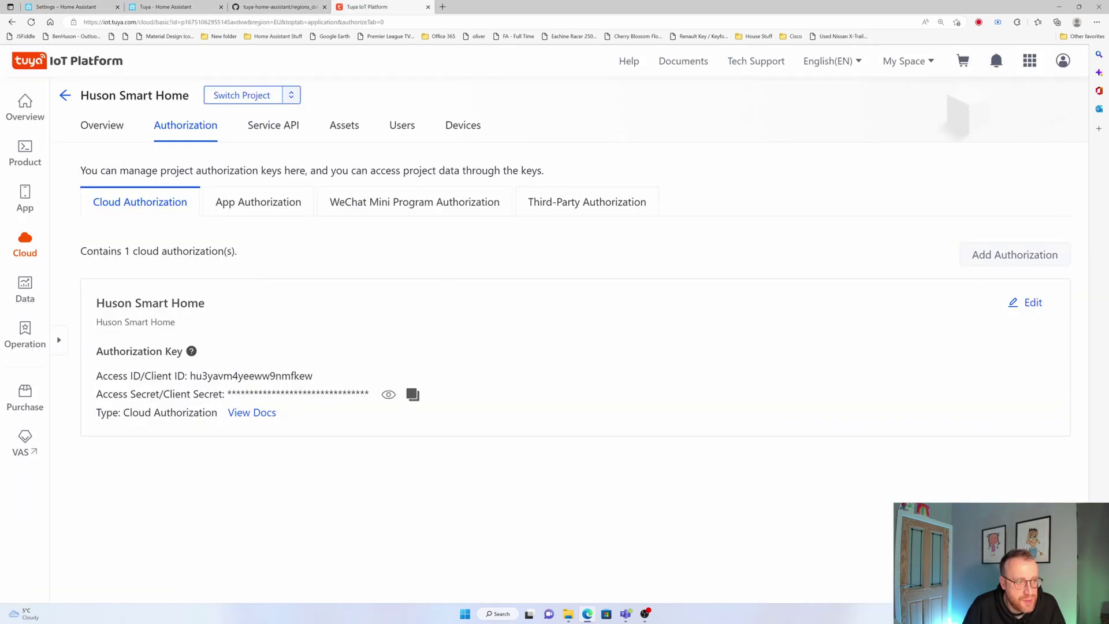
double_click(284, 377)
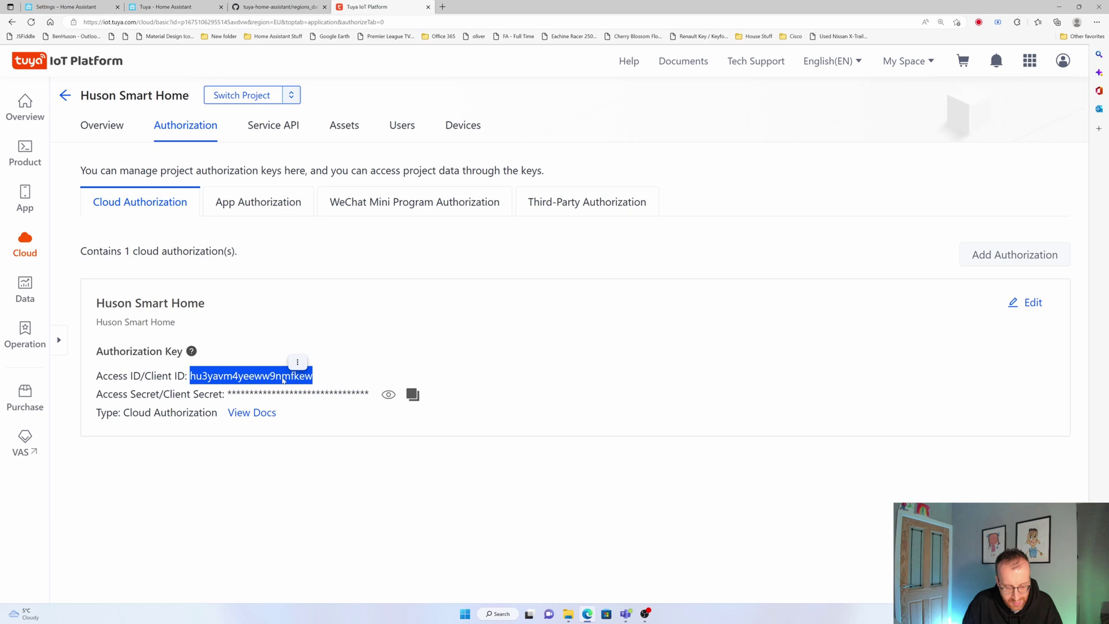
key(ctrl+c)
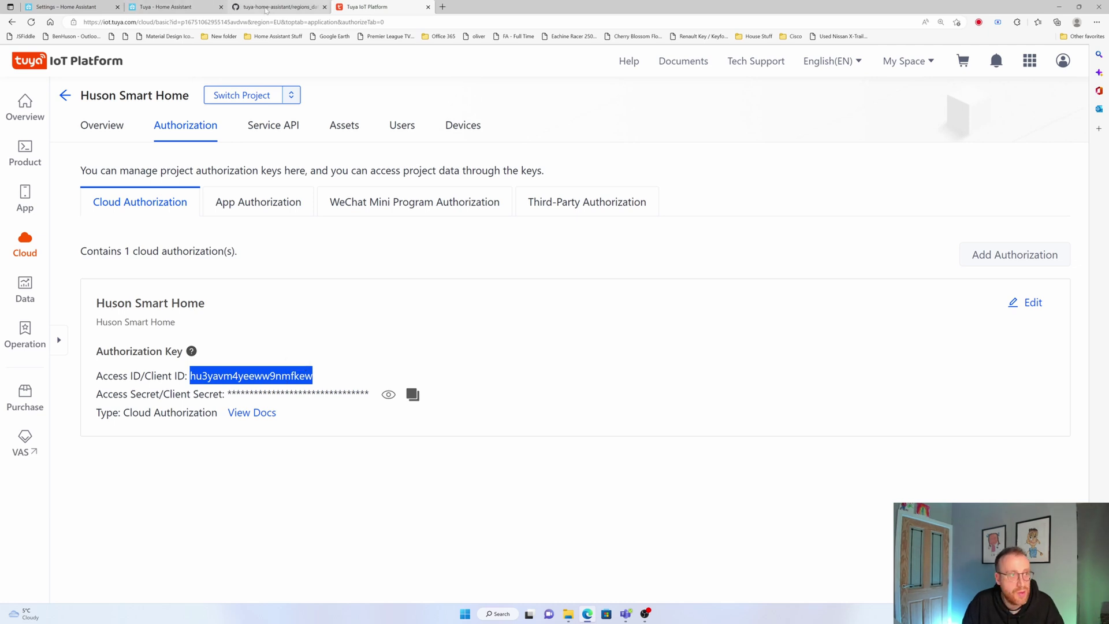
click(158, 7)
click(76, 5)
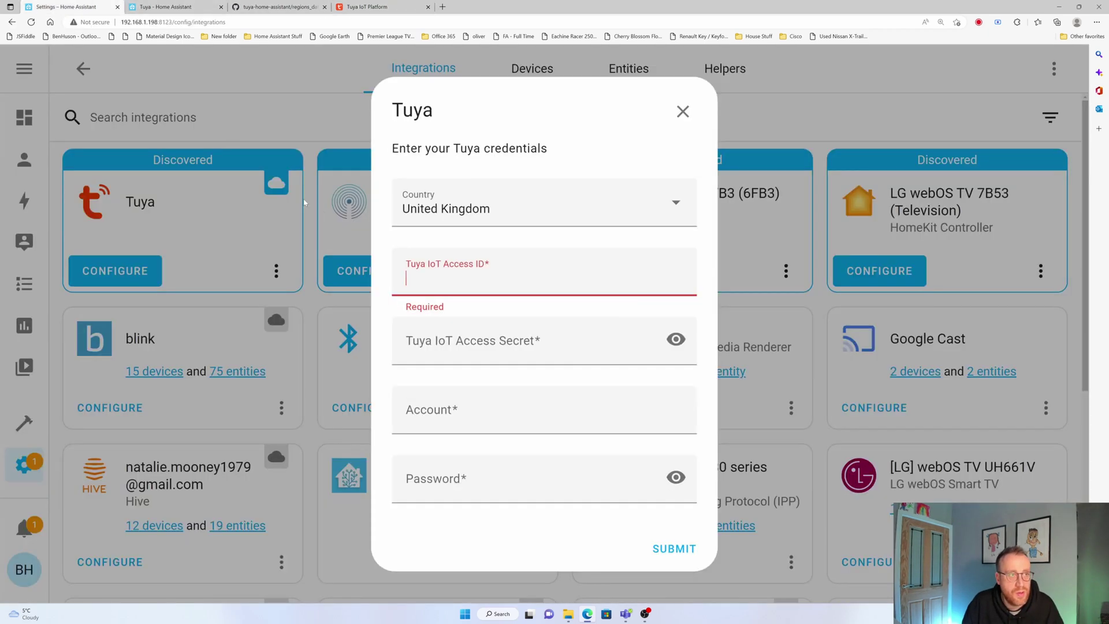
key(ctrl+v)
Copy the project's Access Secret from the Tuya IoT Platform and paste it into the form
click(439, 347)
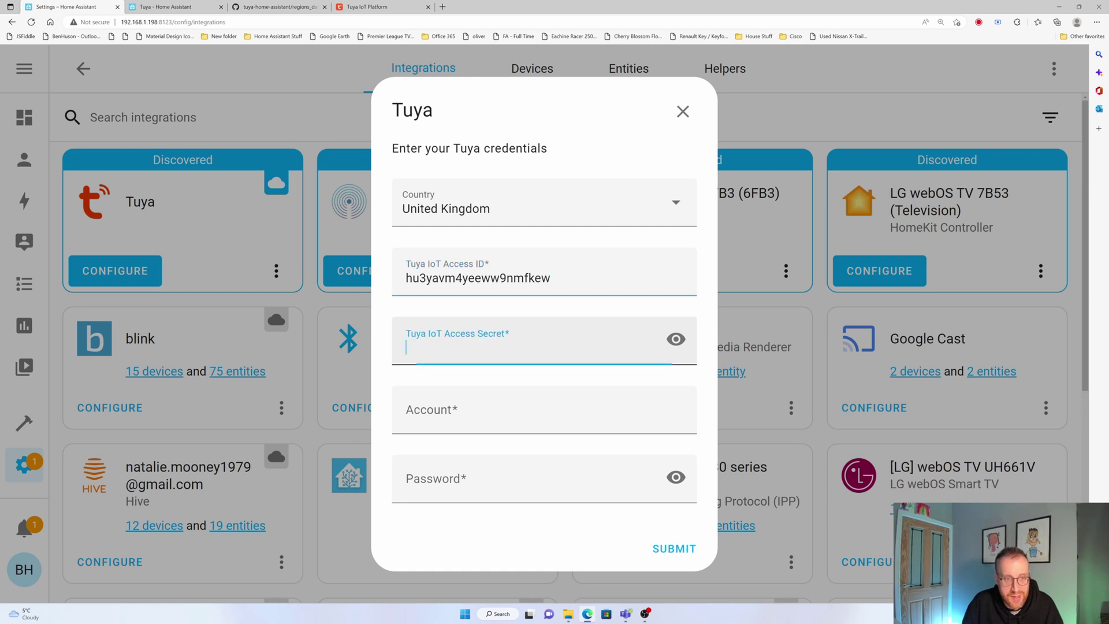
click(370, 6)
click(389, 394)
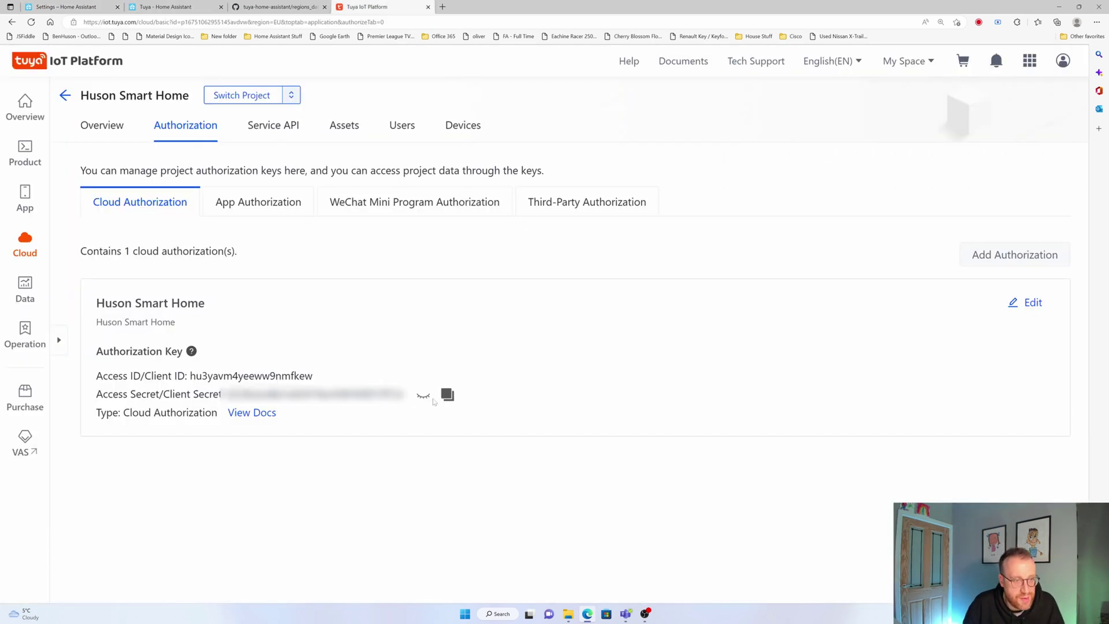
click(448, 395)
click(64, 6)
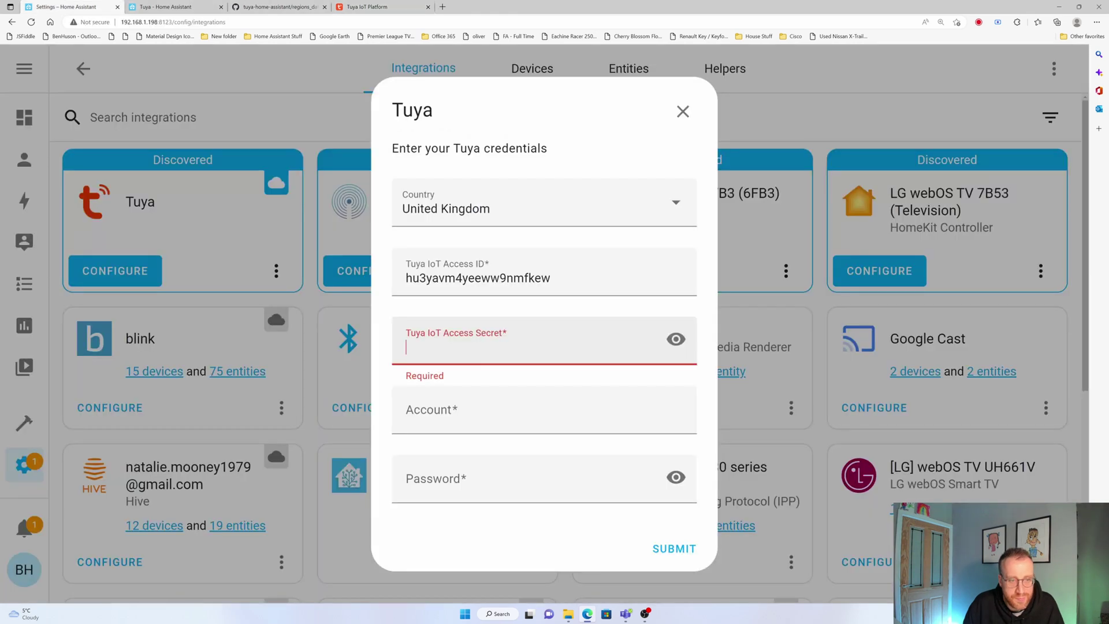
key(ctrl+v)
click(466, 404)
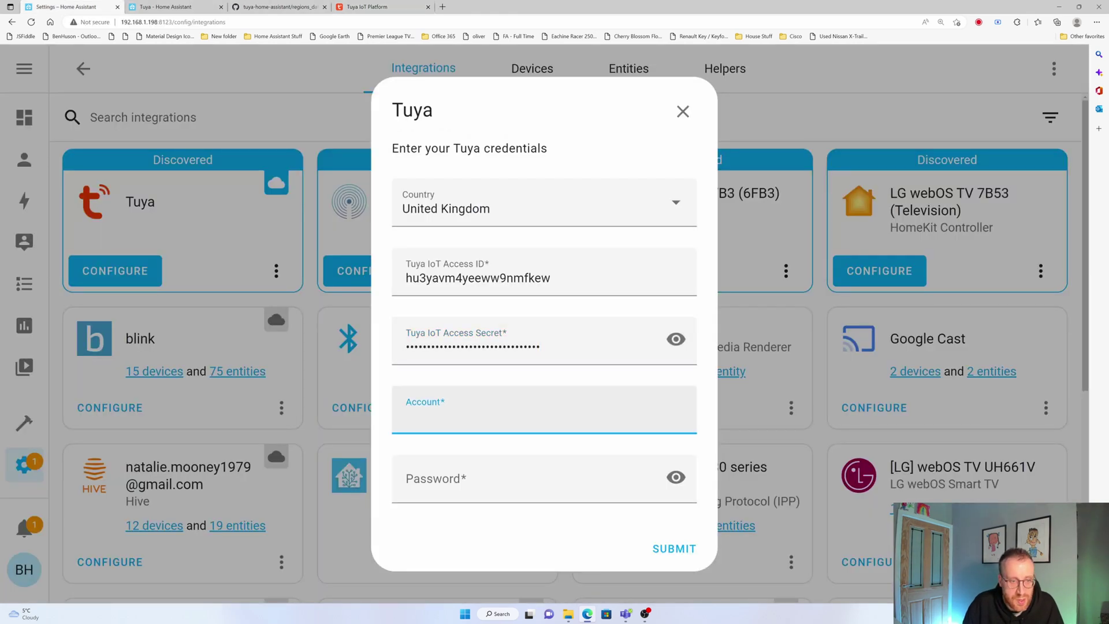
click(150, 6)
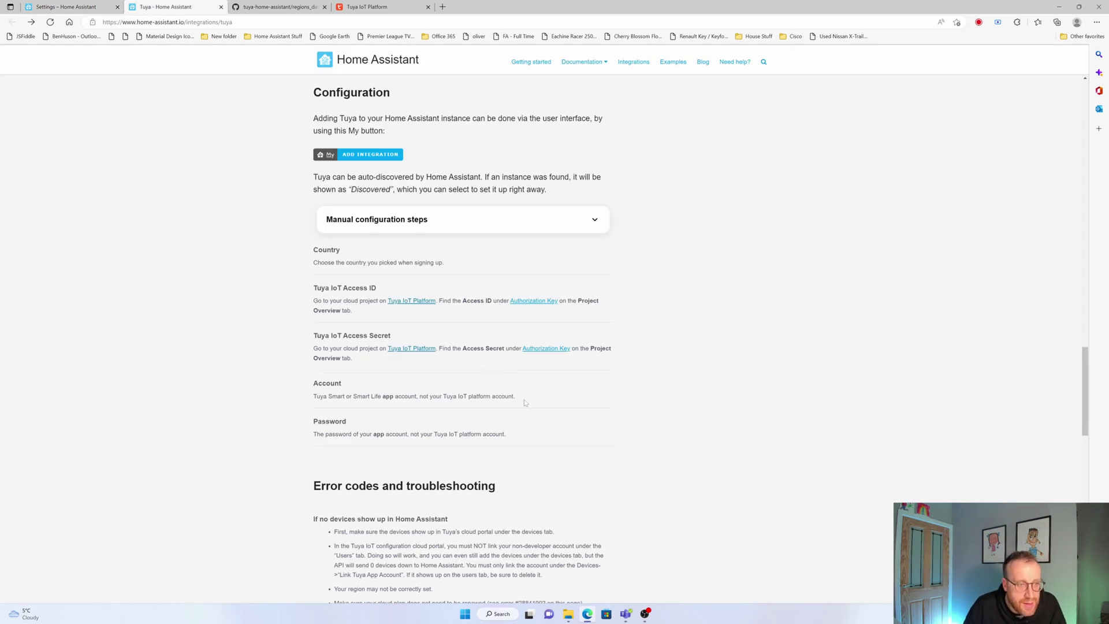
Check the docs' account note, then submit the Smart Life account e-mail and password
drag(528, 401, 514, 397)
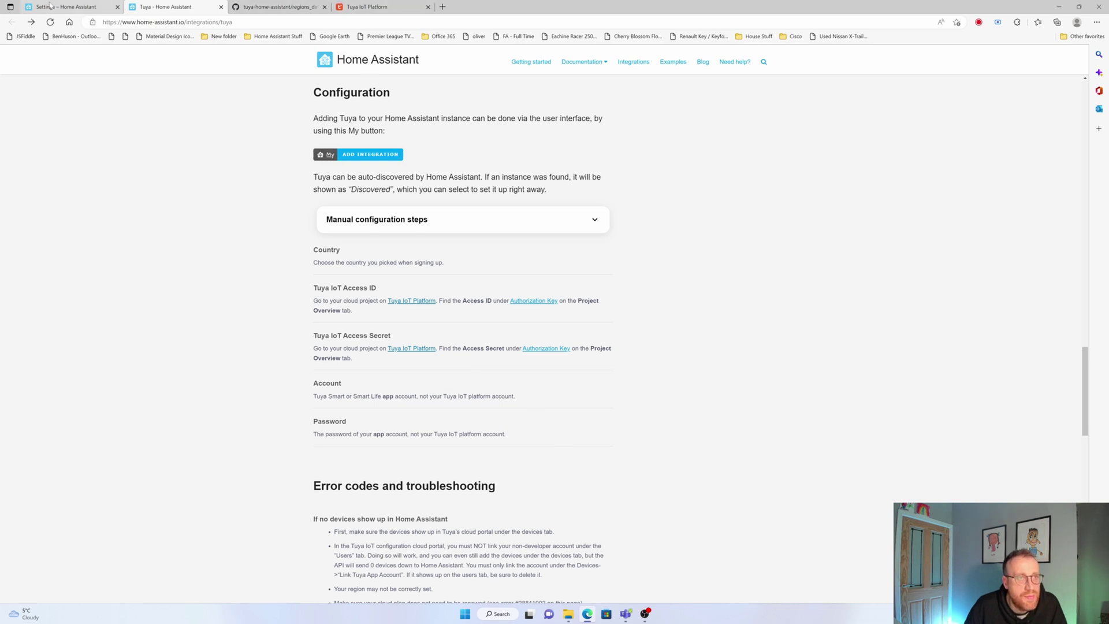
click(66, 7)
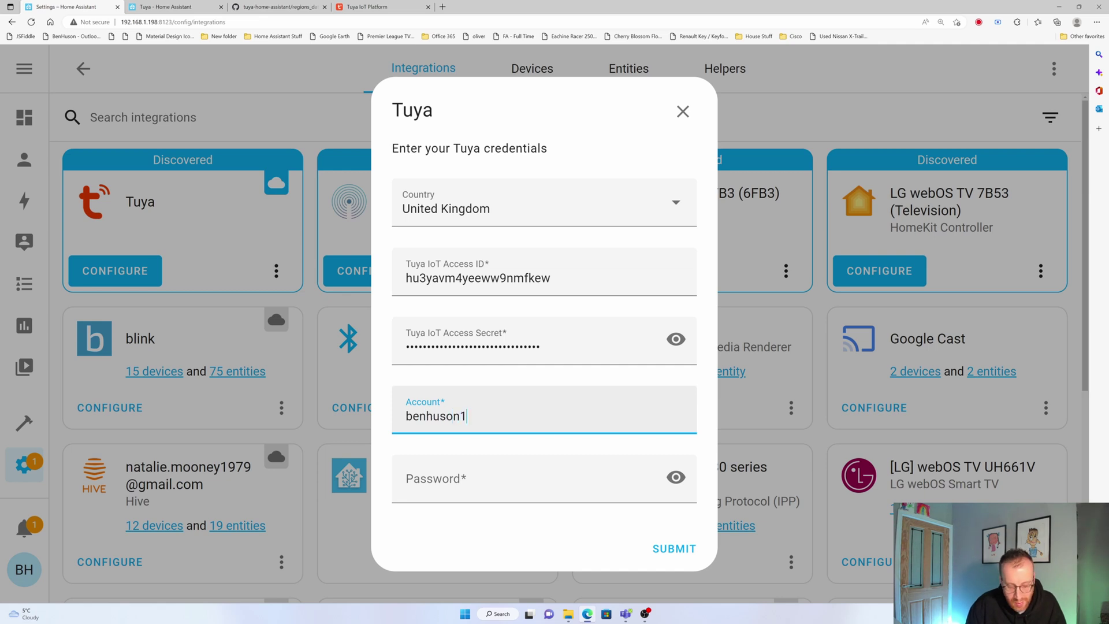
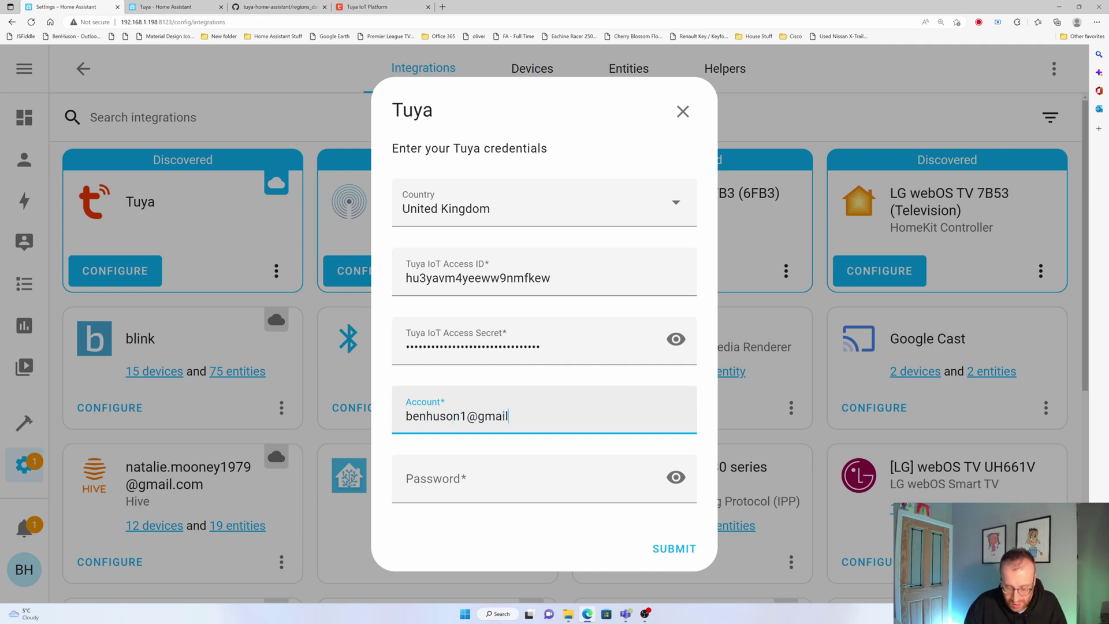
key(Tab)
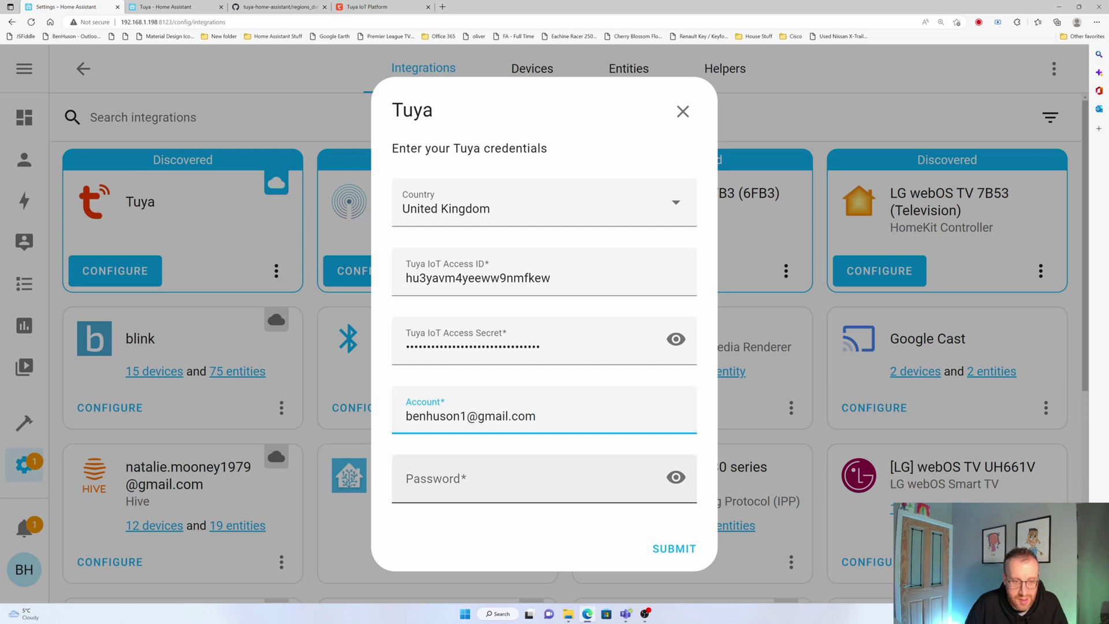
text(********)
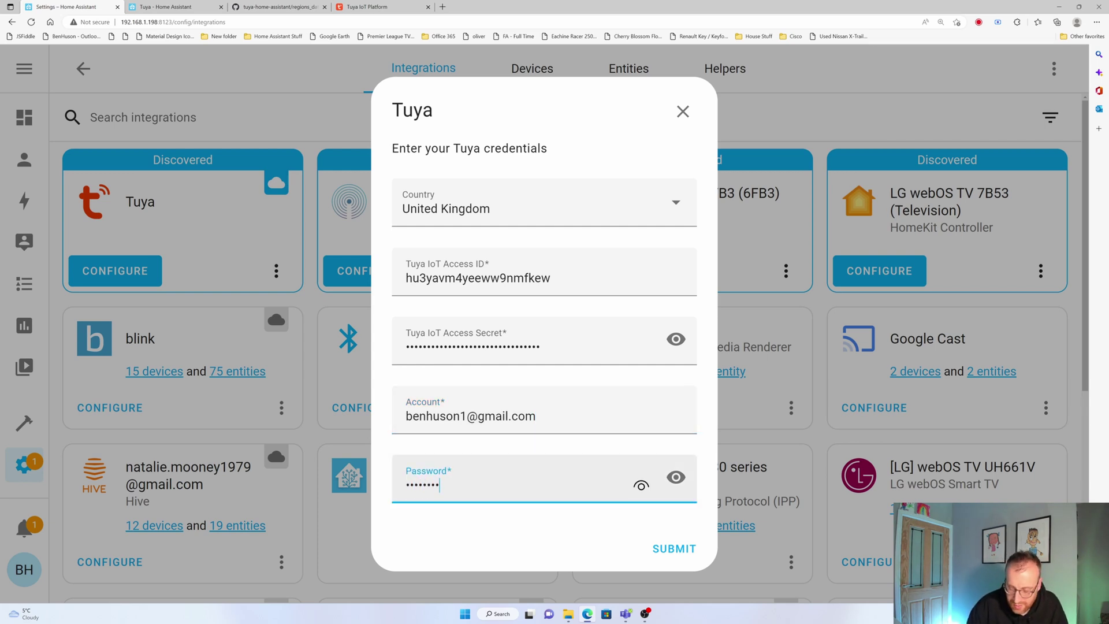
key(Return)
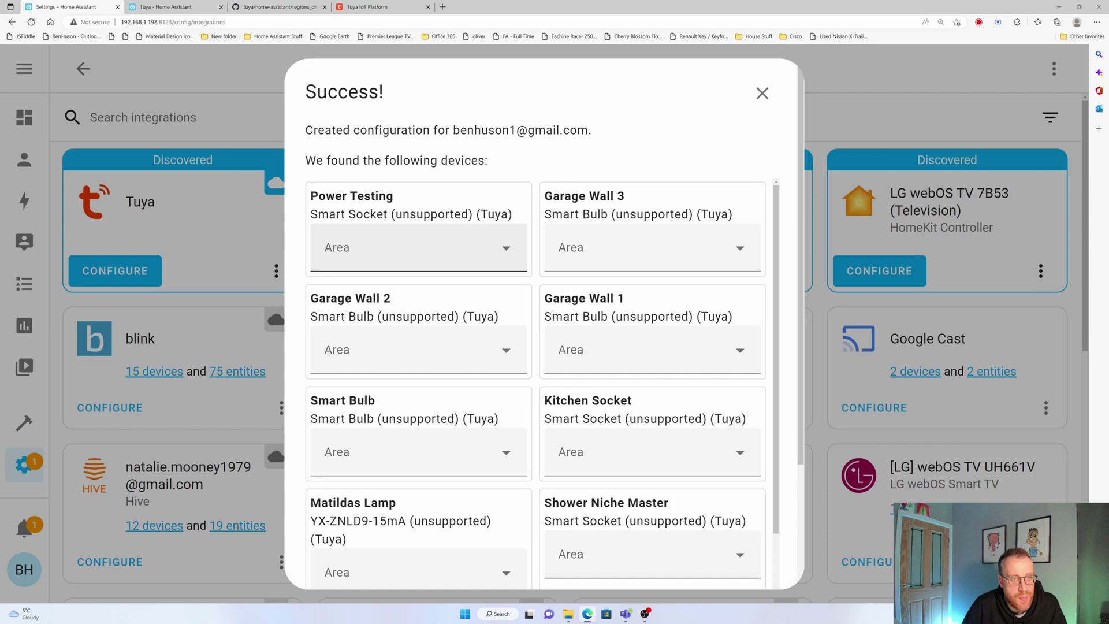
Assign Garage Wall 2, Garage Wall 1 and Garage Wall 3 to the Outdoor area
scroll(398, 269, down, 4)
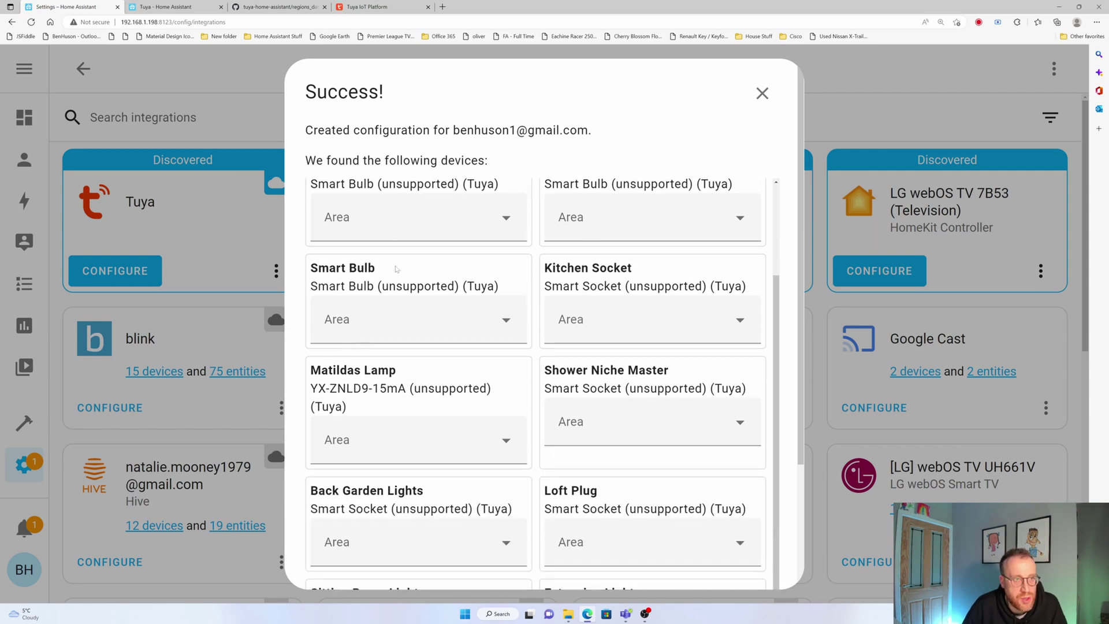
scroll(397, 270, up, 4)
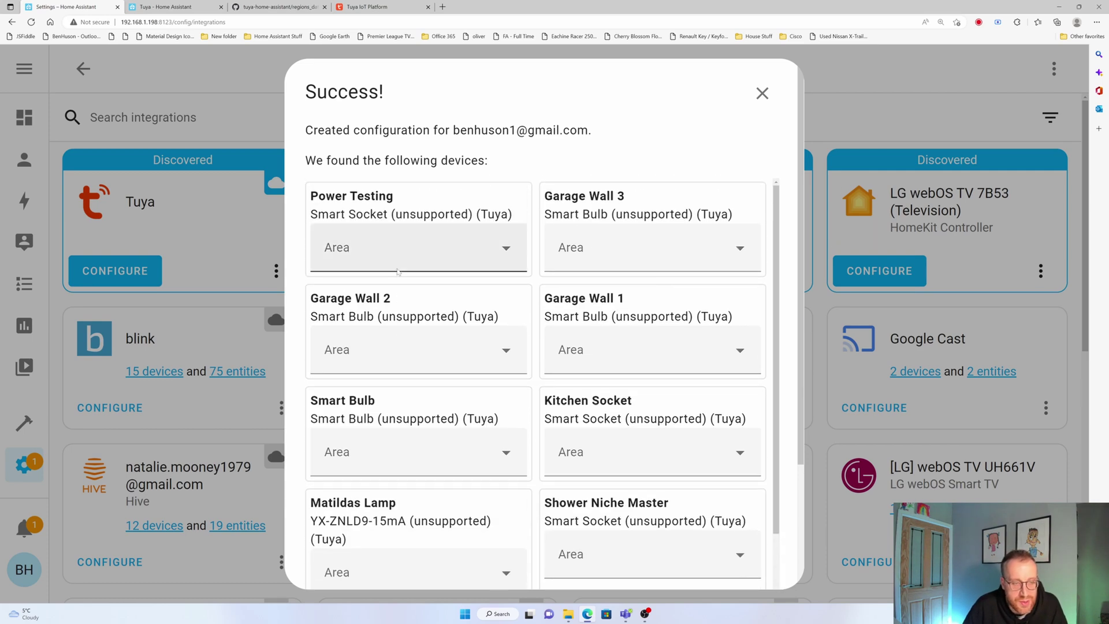
drag(395, 196, 318, 197)
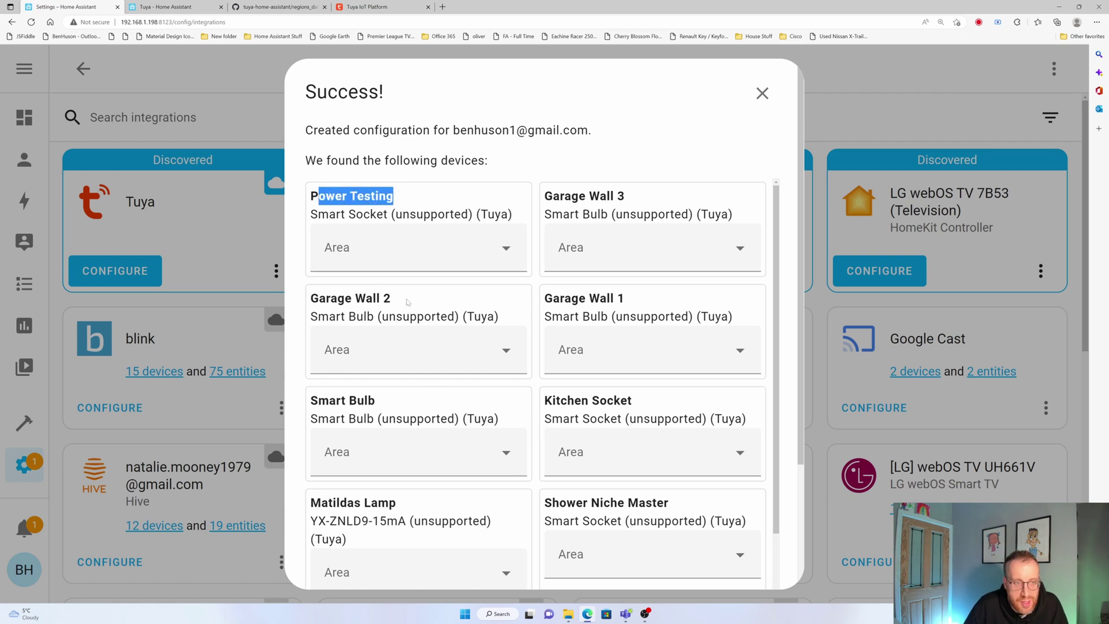
click(374, 368)
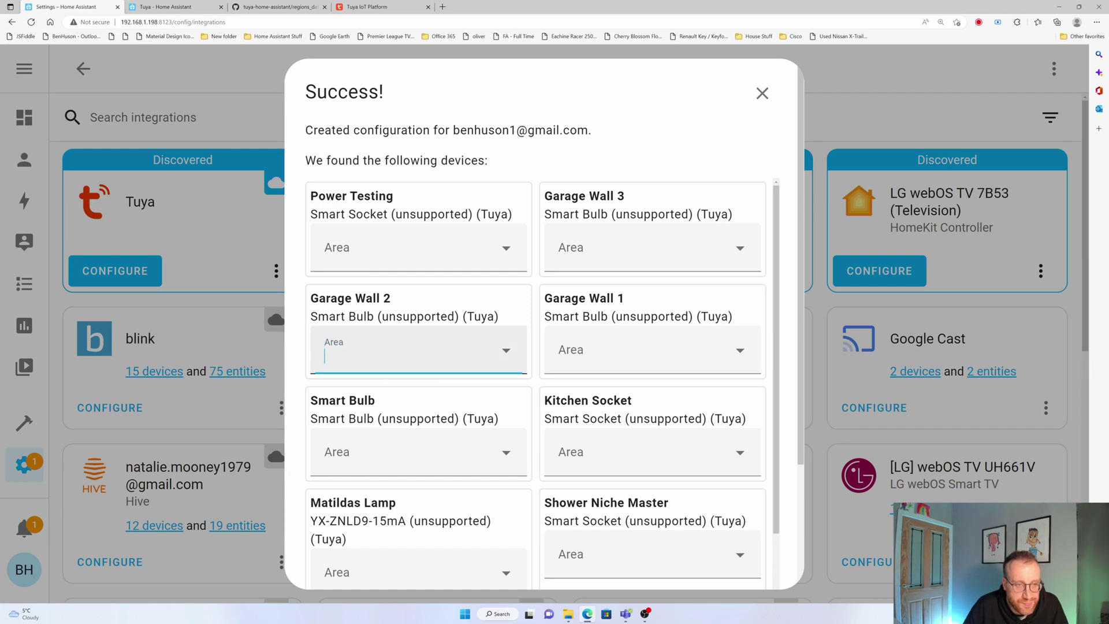
scroll(442, 289, down, 5)
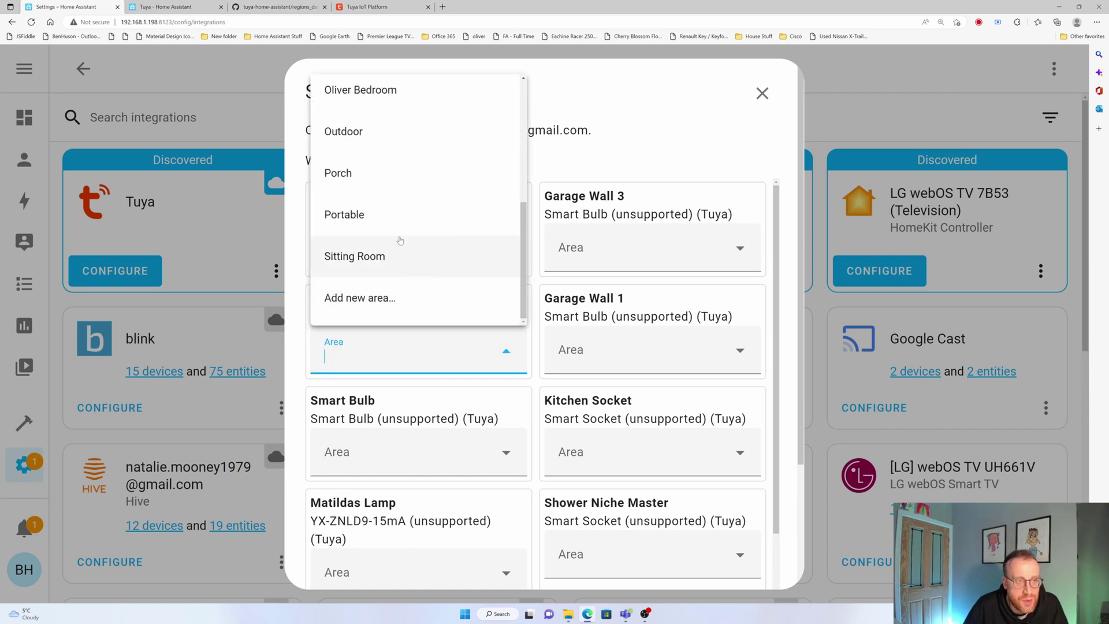
scroll(399, 242, up, 3)
click(381, 261)
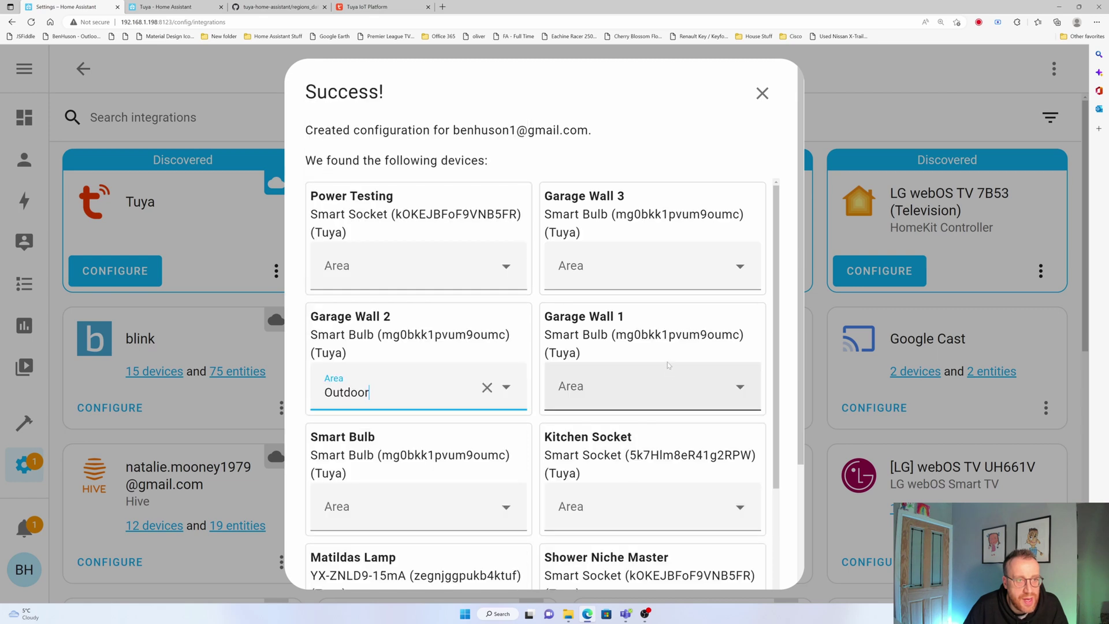
click(730, 398)
scroll(612, 329, down, 5)
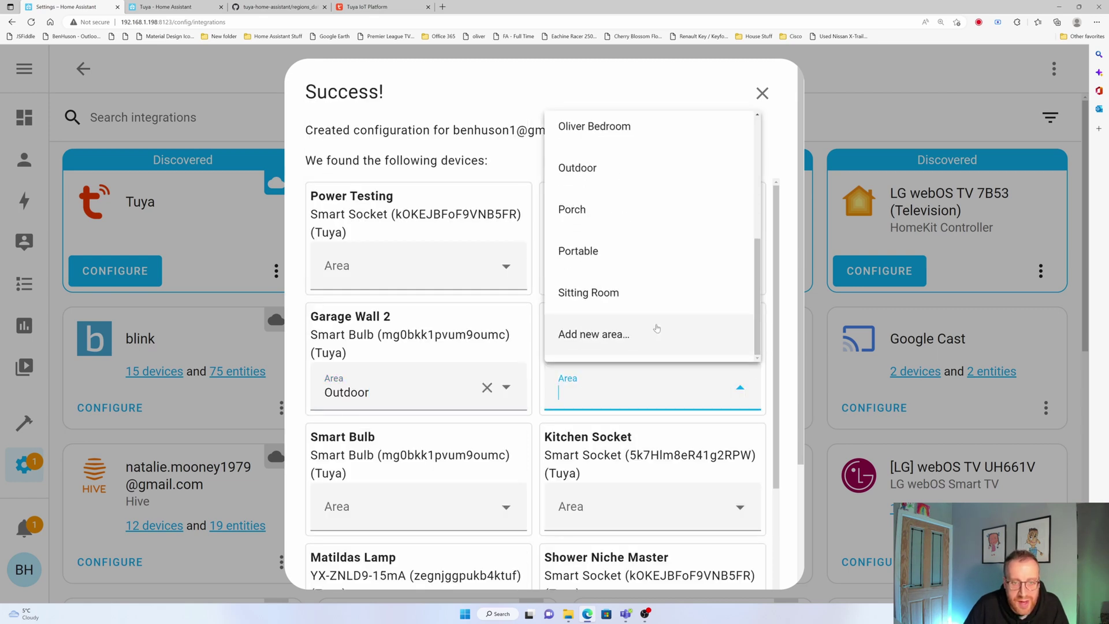
click(608, 172)
click(655, 246)
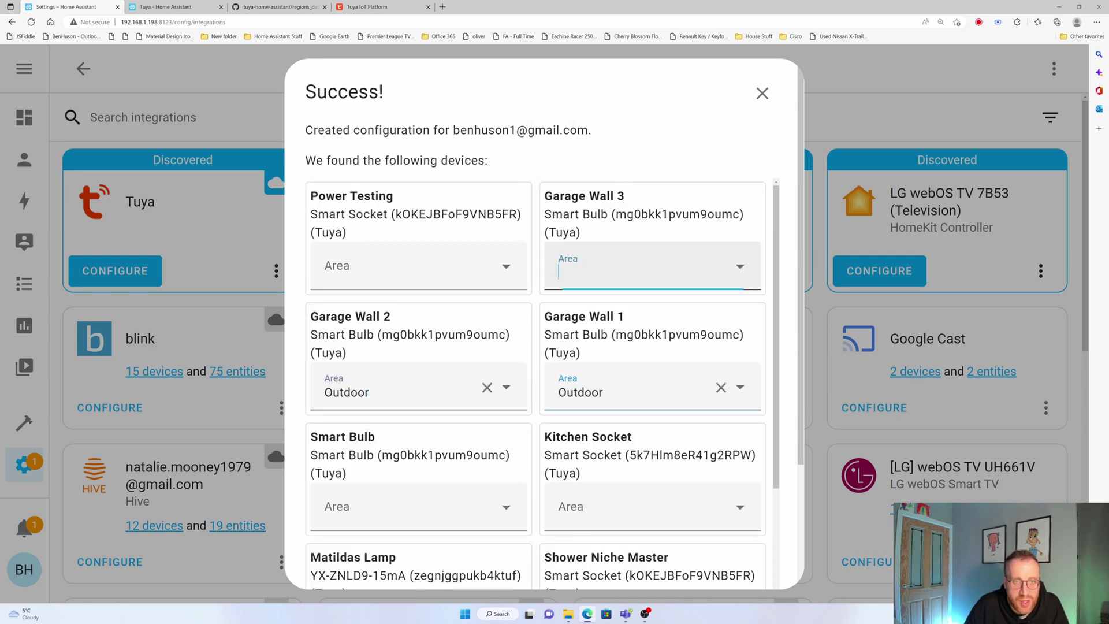
scroll(605, 392, down, 5)
click(577, 347)
Put Smart Bulb in Outdoor and Matildas Lamp in a new Matilda Bedroom area, then finish
click(416, 265)
scroll(404, 405, down, 5)
click(389, 470)
scroll(404, 462, down, 1)
click(404, 433)
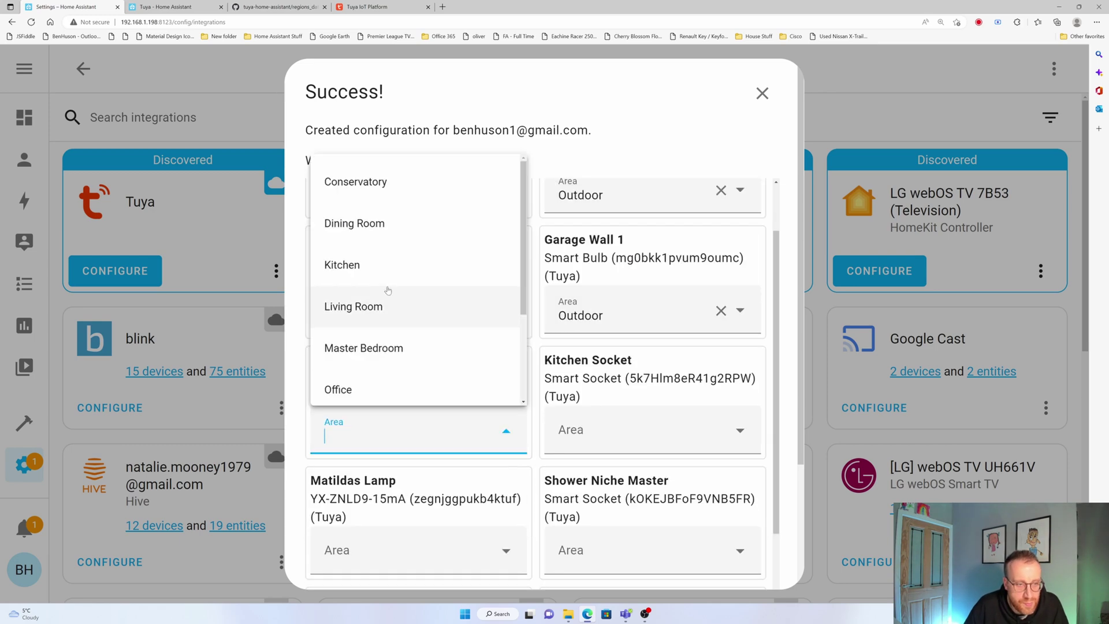
scroll(401, 306, down, 5)
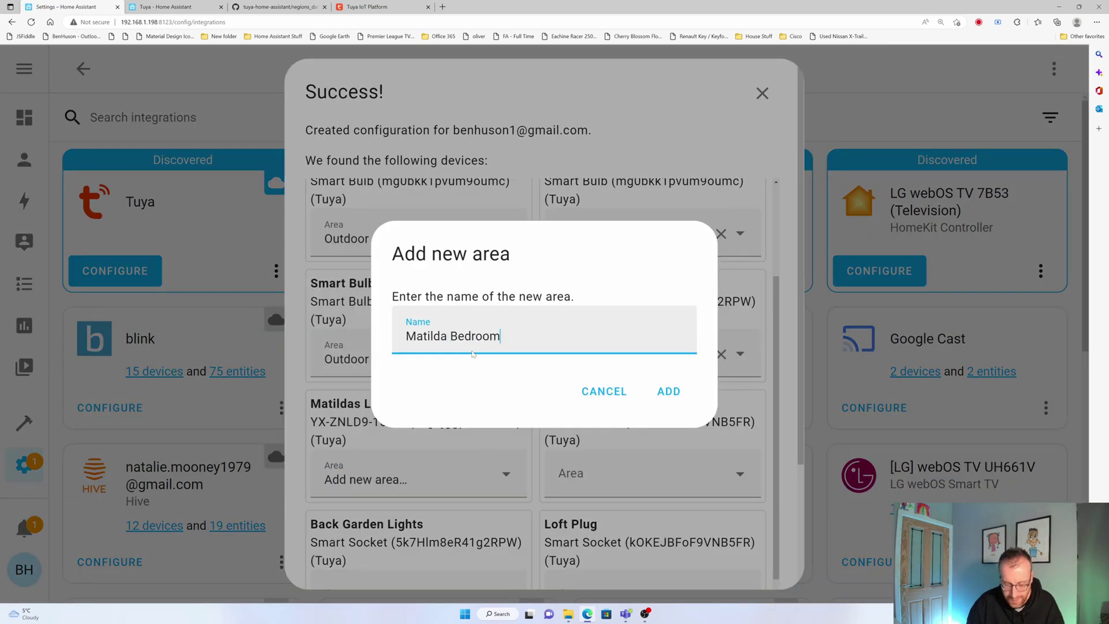
click(668, 389)
click(641, 465)
scroll(602, 371, down, 2)
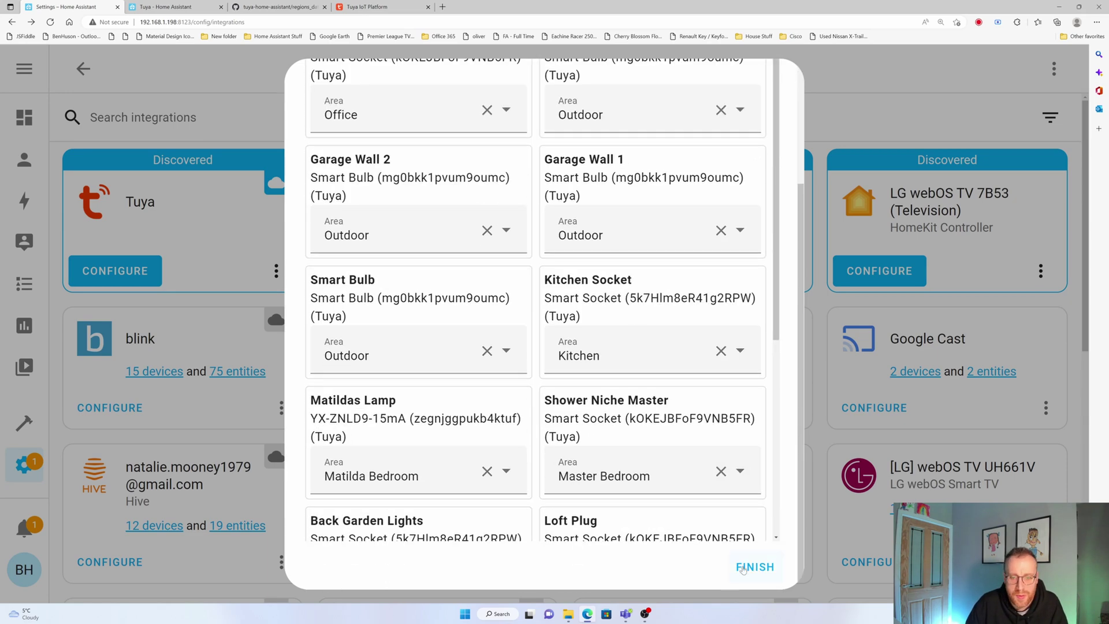
click(754, 567)
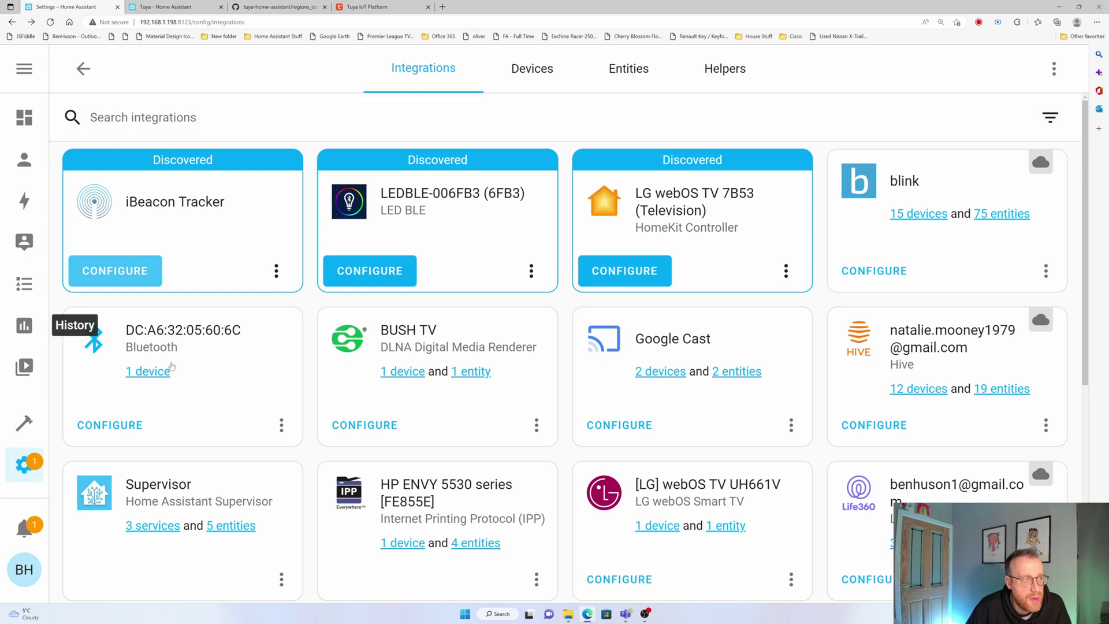
Open the Devices list and scroll through the Tuya devices and their areas
click(537, 75)
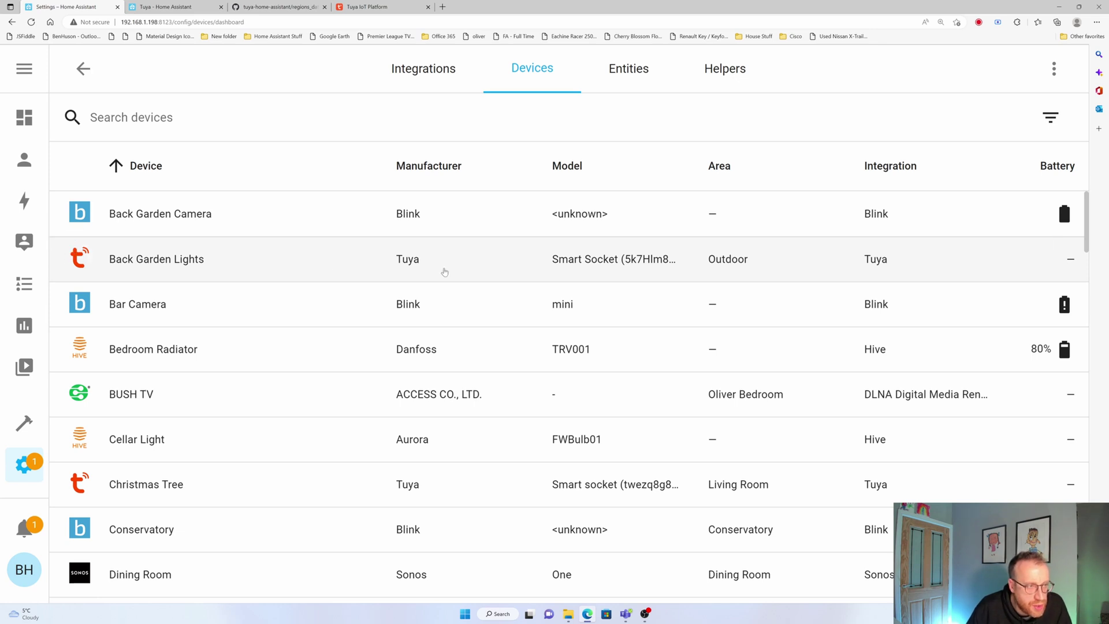
scroll(230, 464, down, 4)
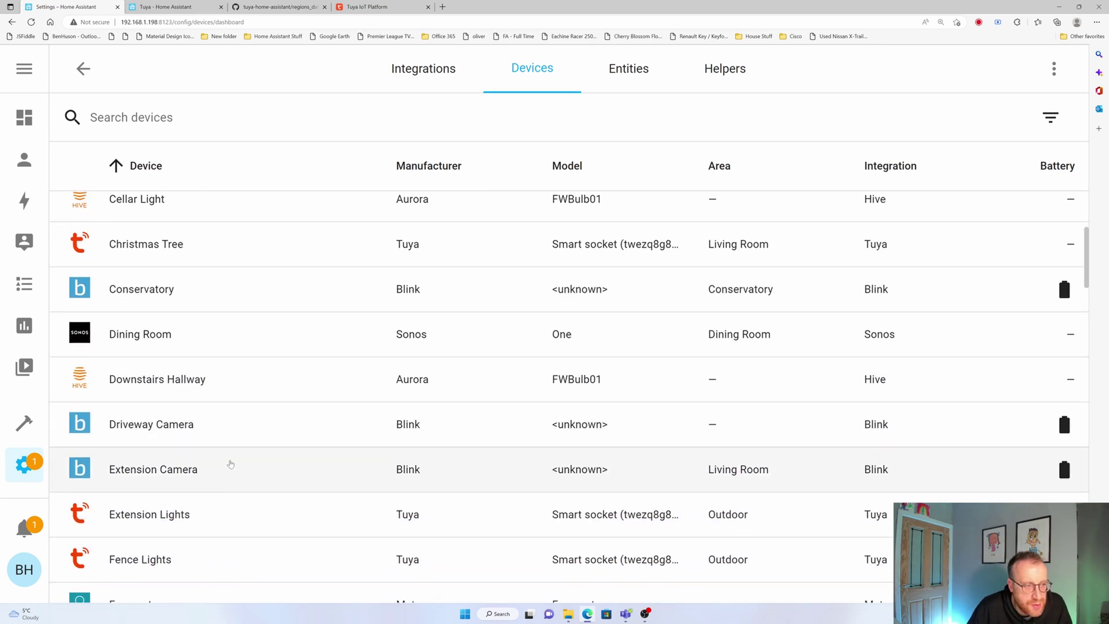
scroll(231, 464, down, 2)
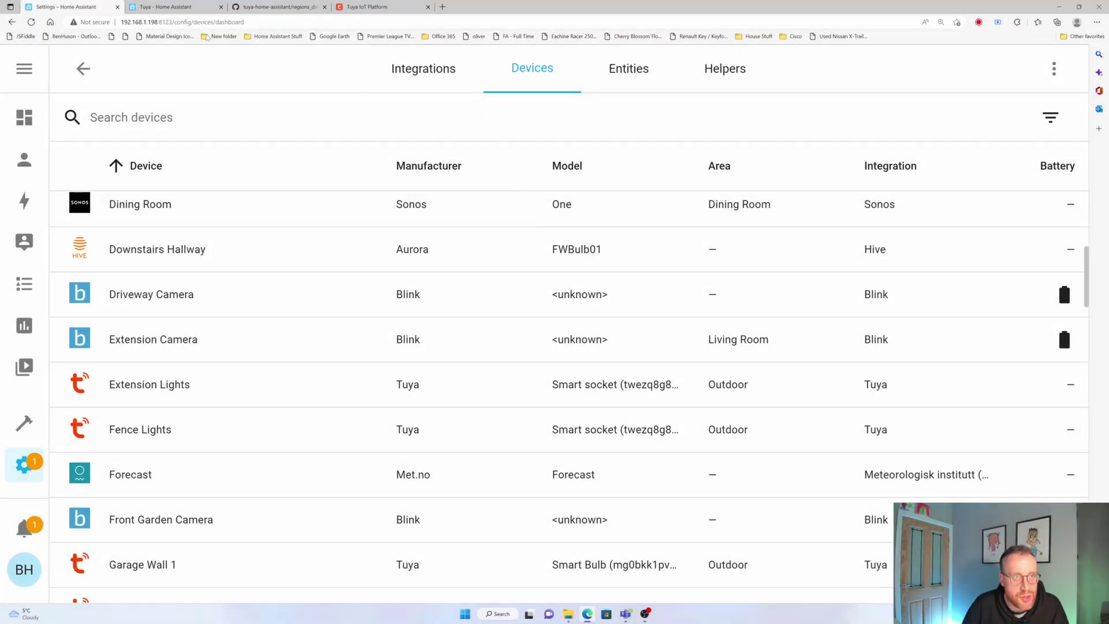
Open the Huson dashboard's Outdoor view in edit mode and add a new card
click(24, 160)
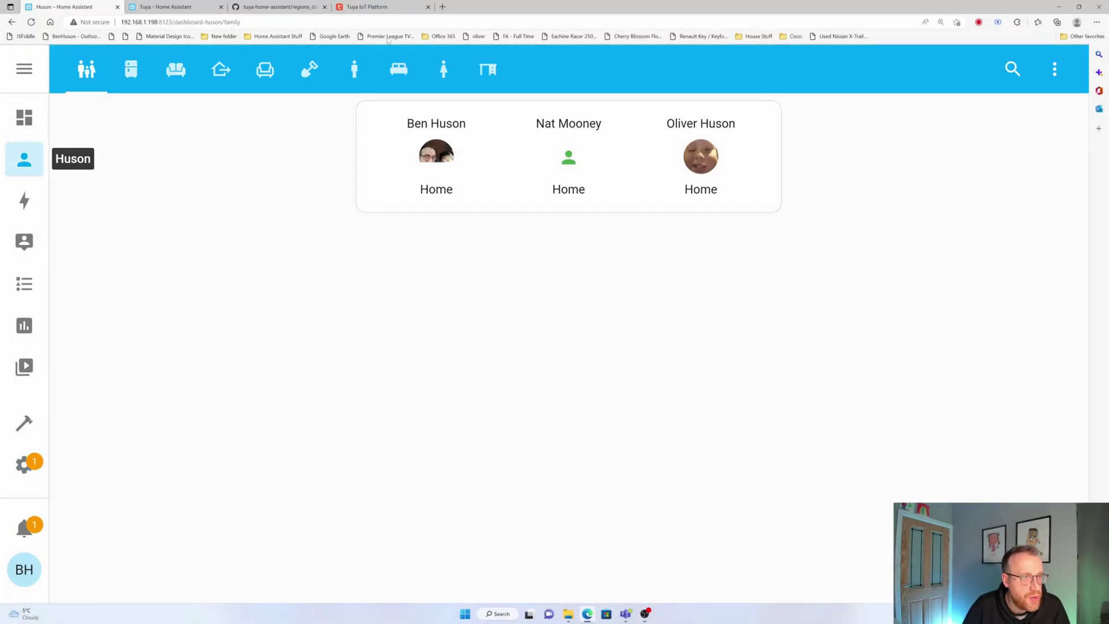
click(311, 76)
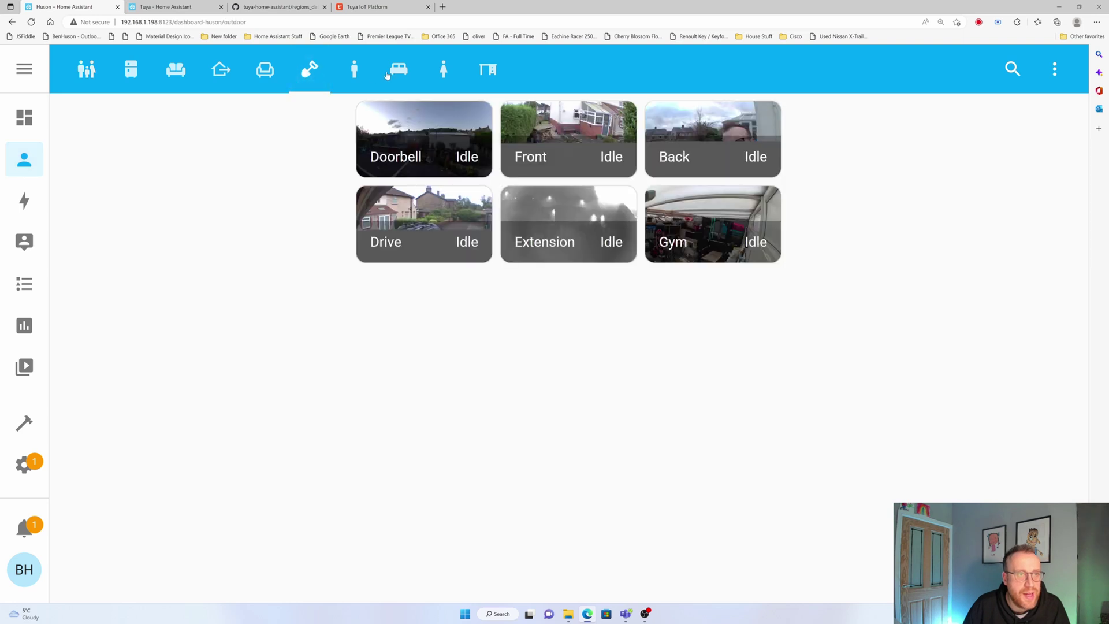
click(1054, 70)
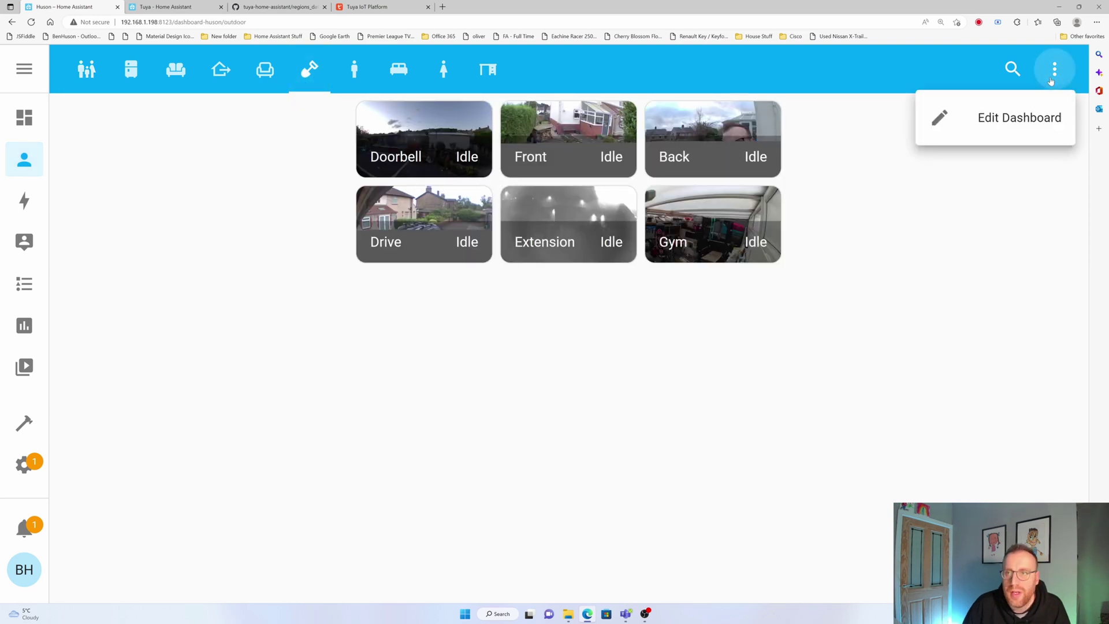
click(1012, 115)
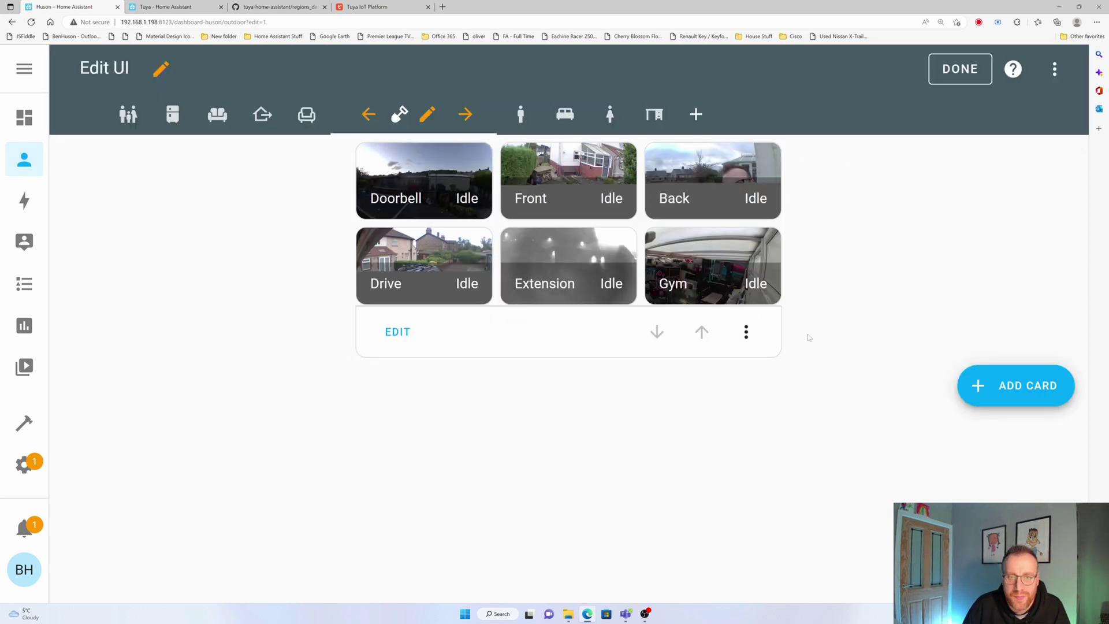
click(1017, 394)
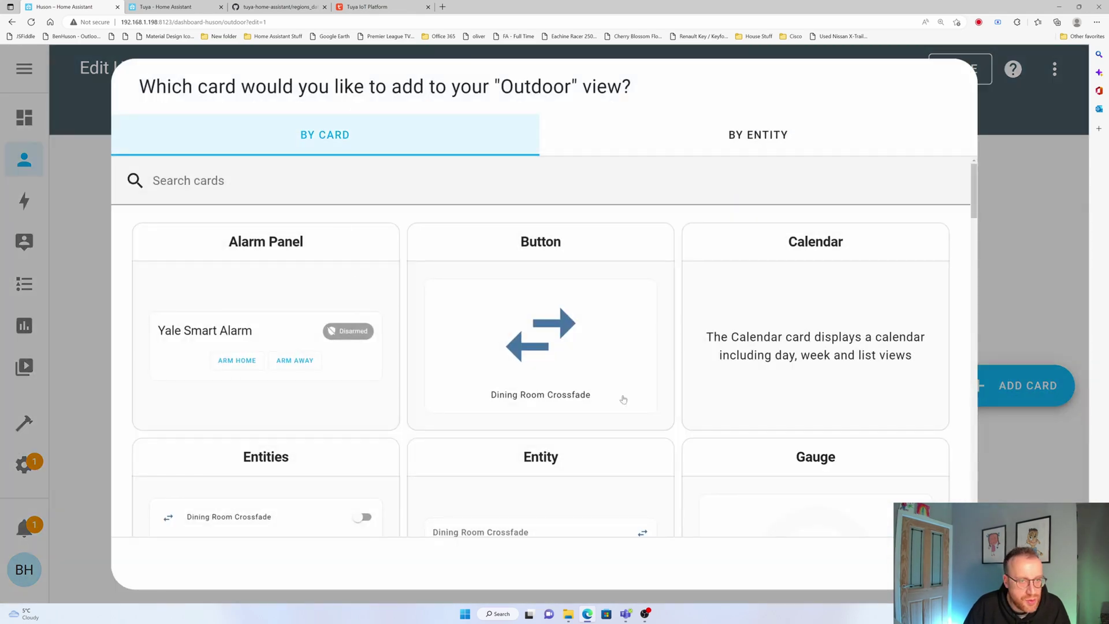
Scroll through the card picker's card types to find the Light card
scroll(623, 399, down, 4)
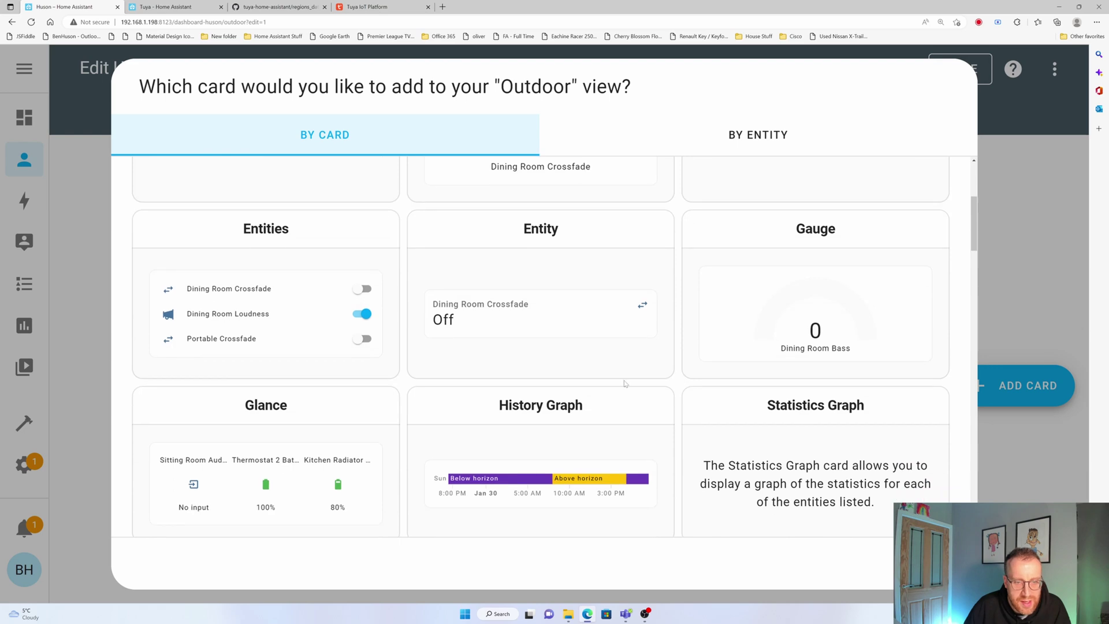
scroll(624, 384, down, 6)
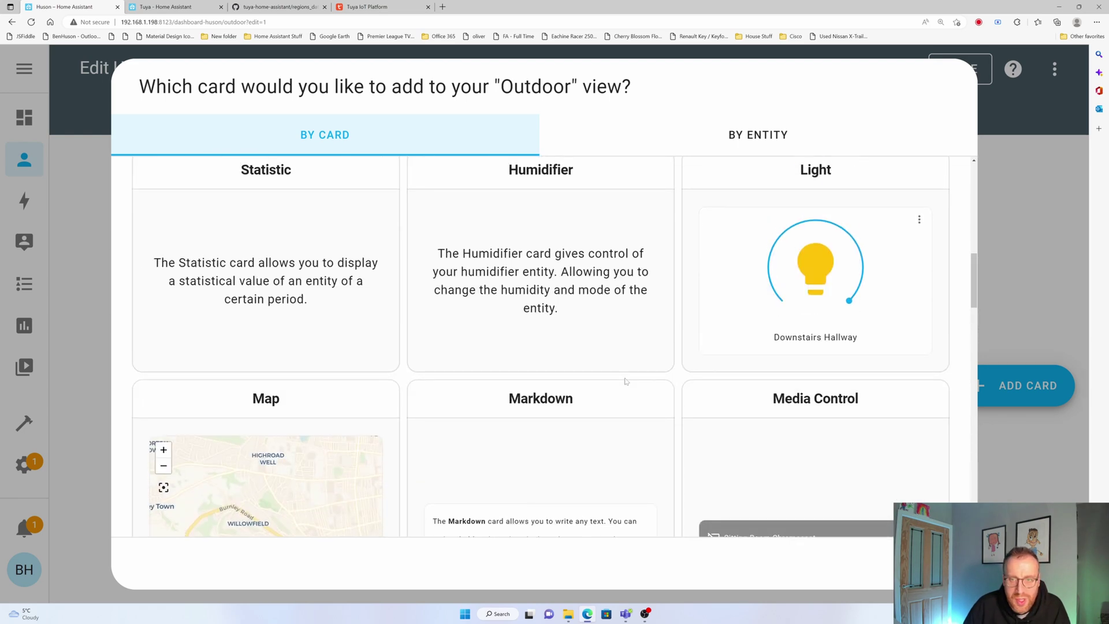
scroll(848, 366, up, 1)
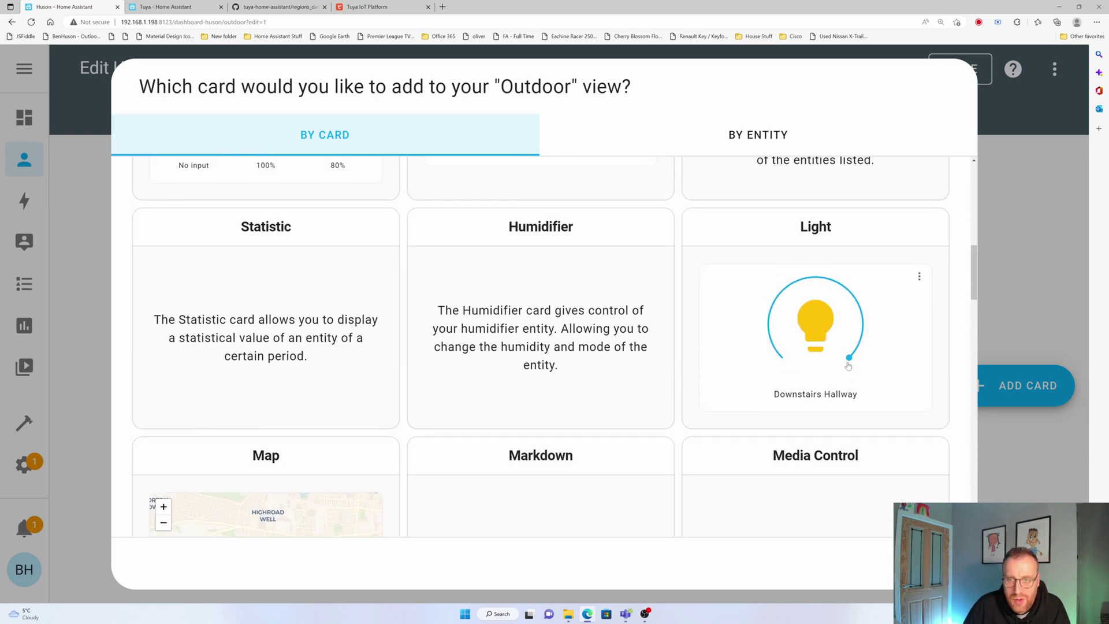
Add a Light card for Smart Bulb named 'Workshop Outdoor' and save it
click(855, 332)
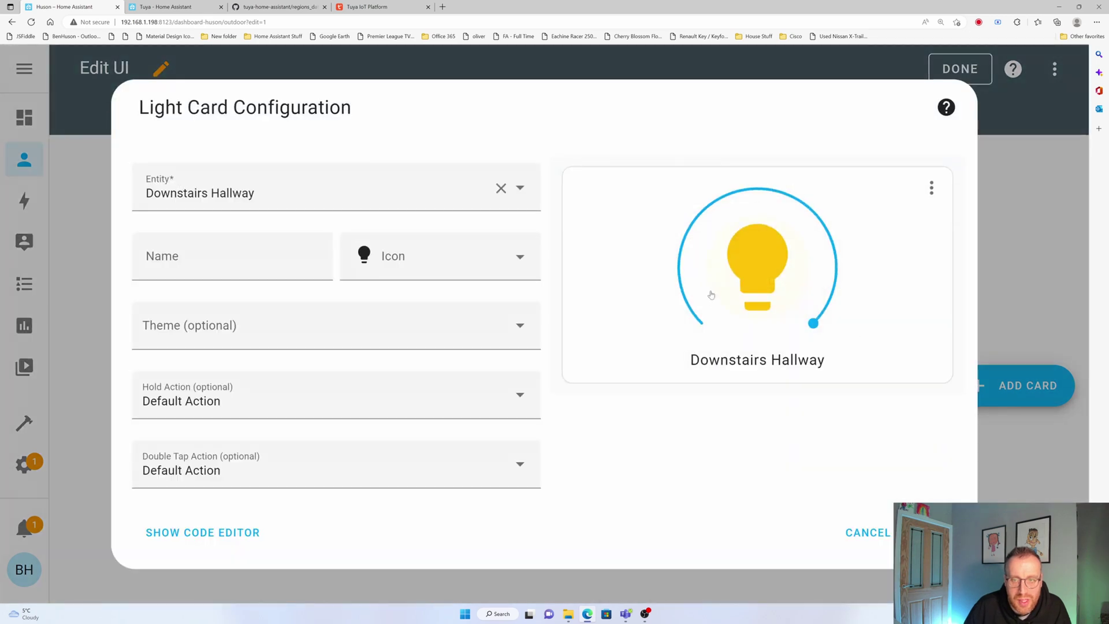
click(522, 188)
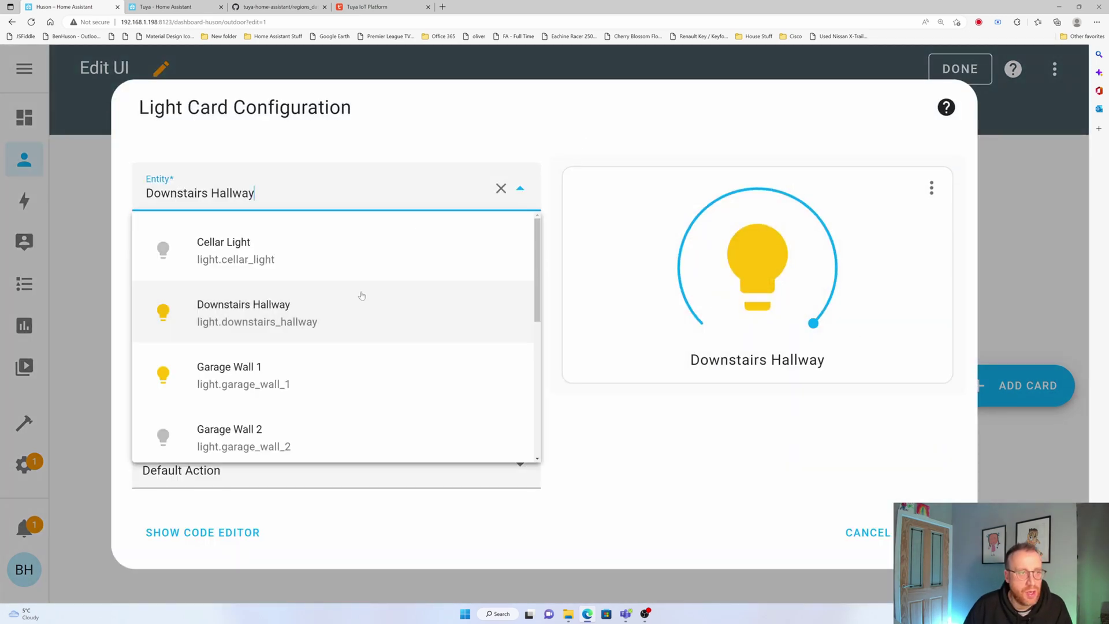
scroll(345, 312, down, 2)
scroll(344, 312, down, 3)
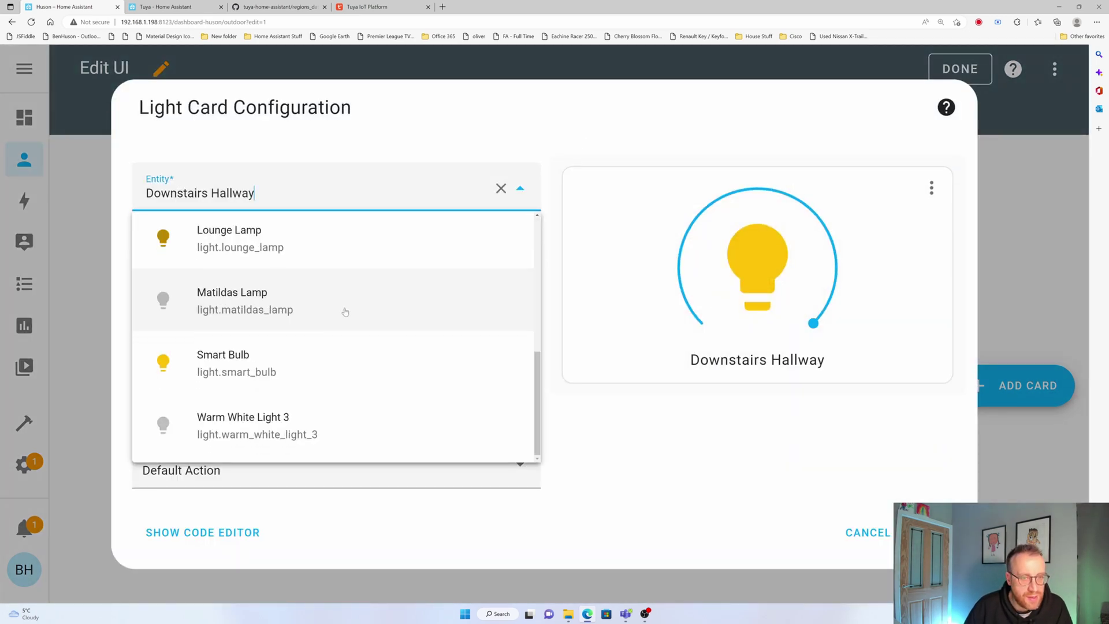
click(229, 363)
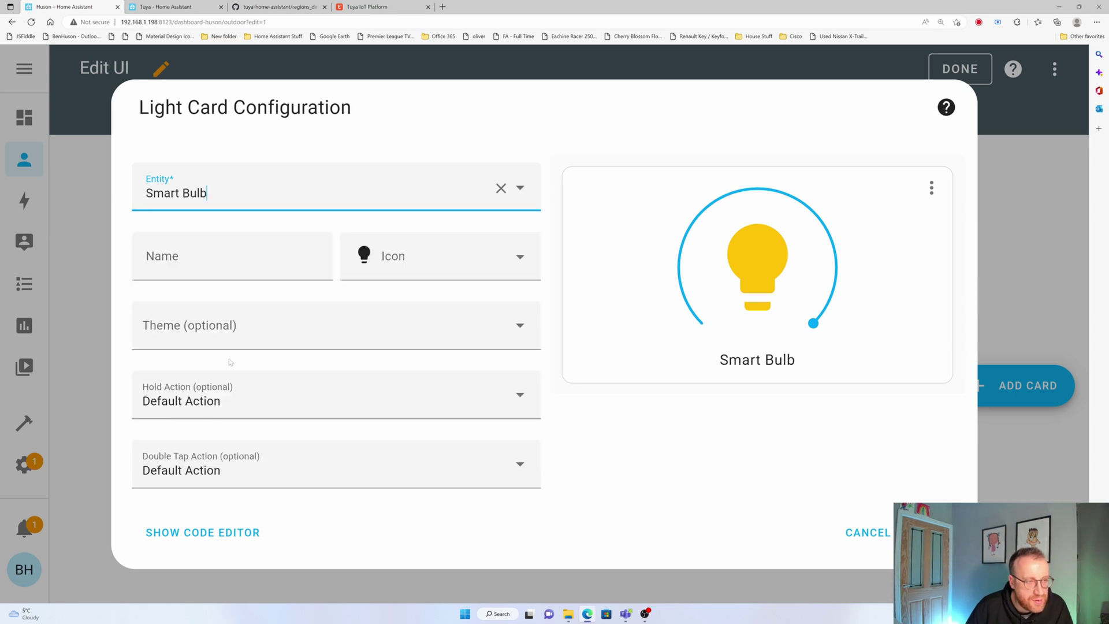
click(208, 254)
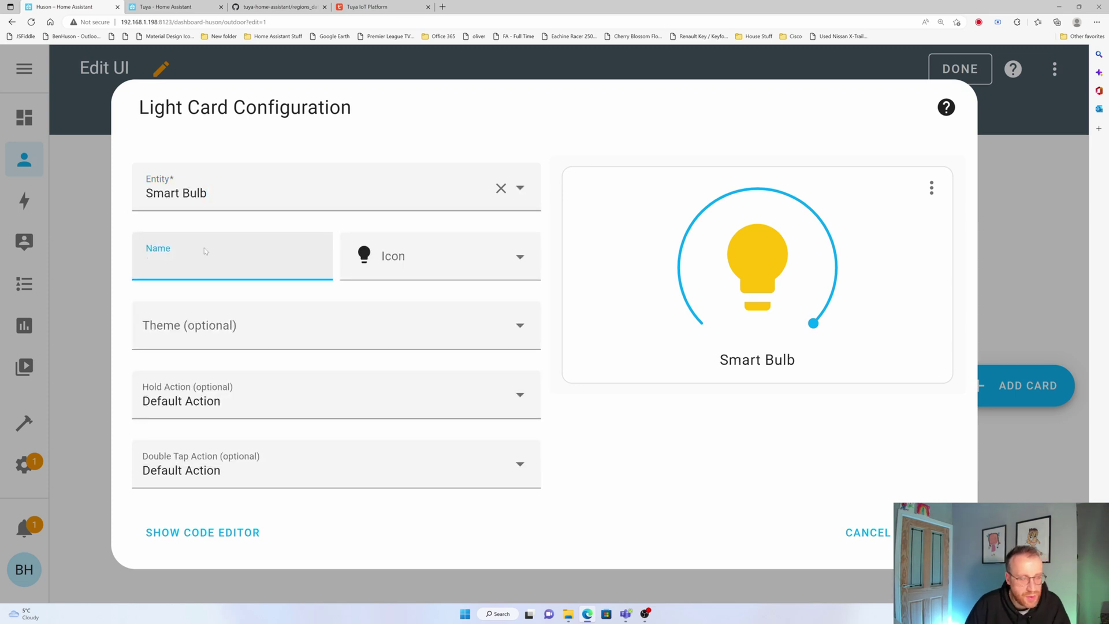
text(Workshop)
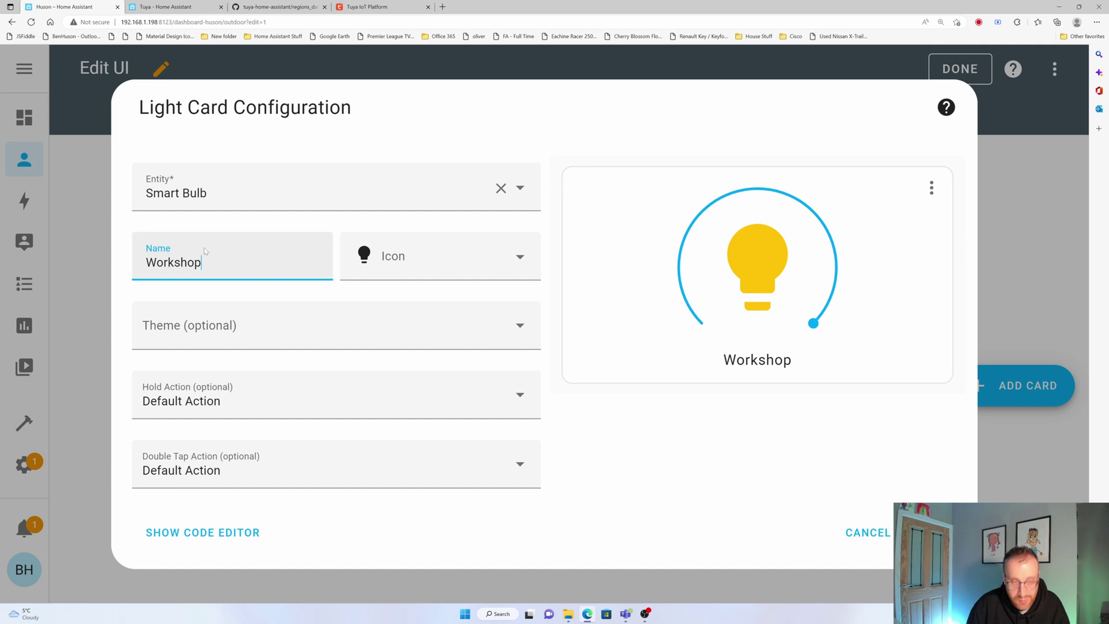
text( Outdoor)
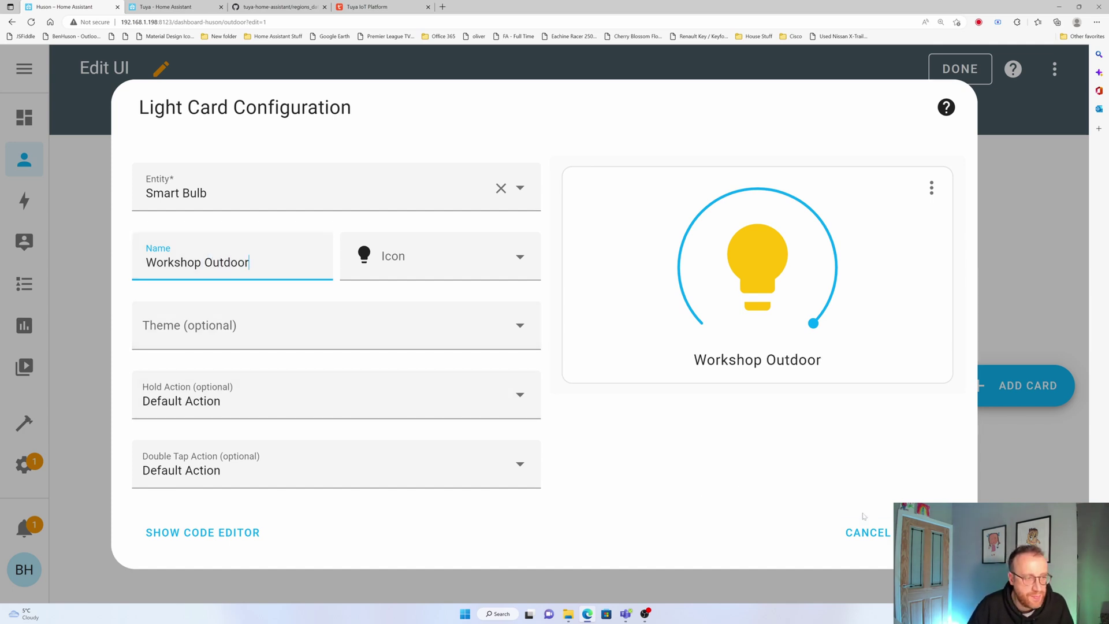
click(936, 532)
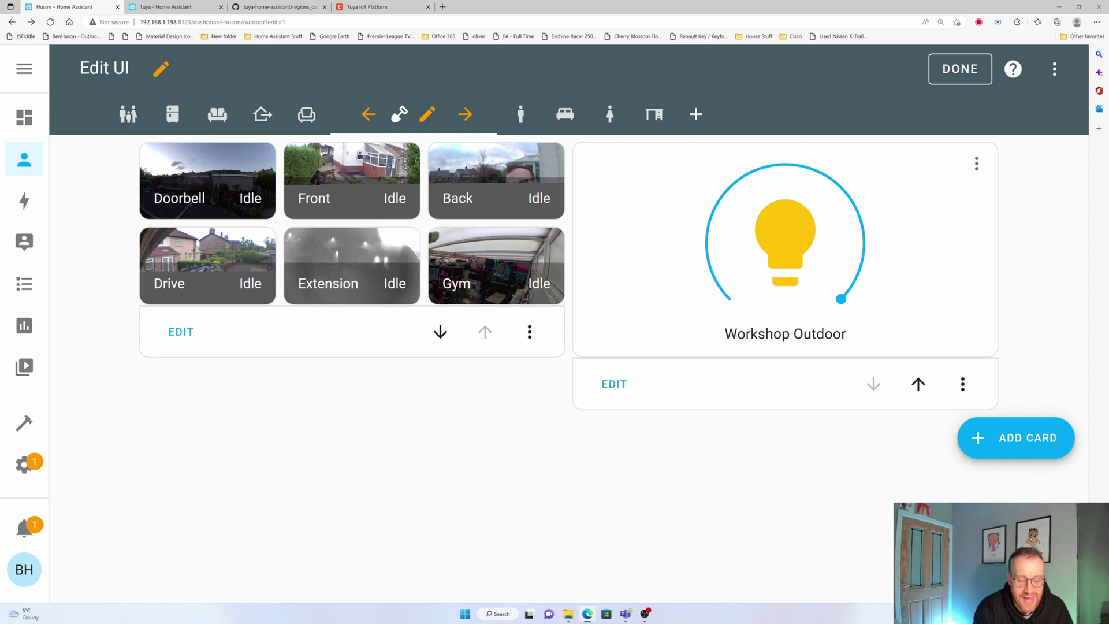
Bring up the phone mirror, exit edit mode, and toggle Workshop Outdoor off and on
mouse_move(645, 613)
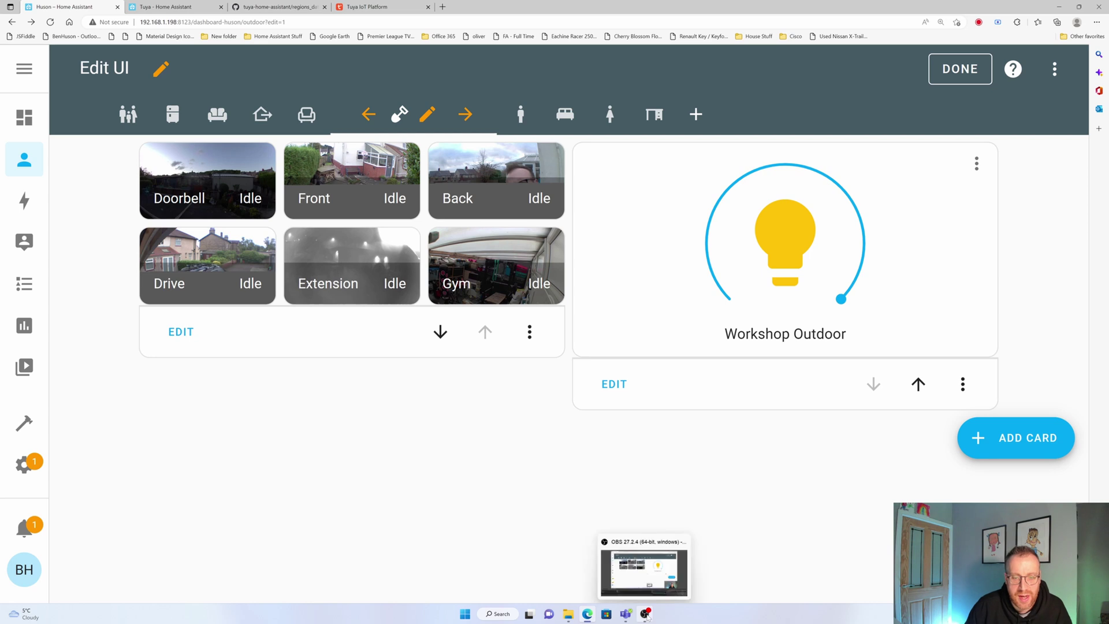
click(643, 569)
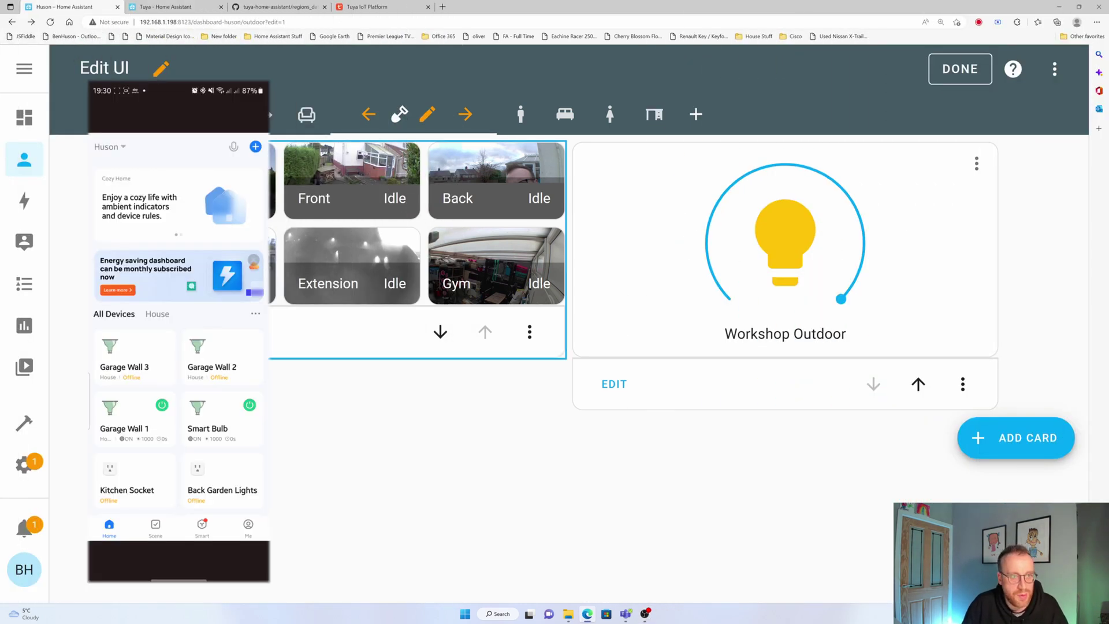
click(938, 64)
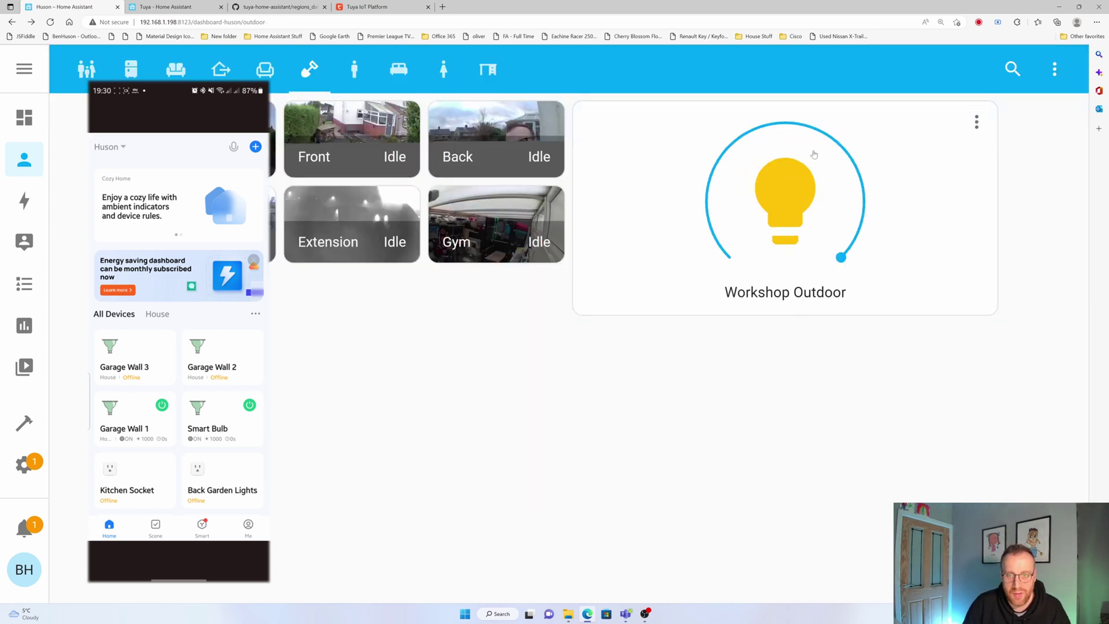
click(797, 197)
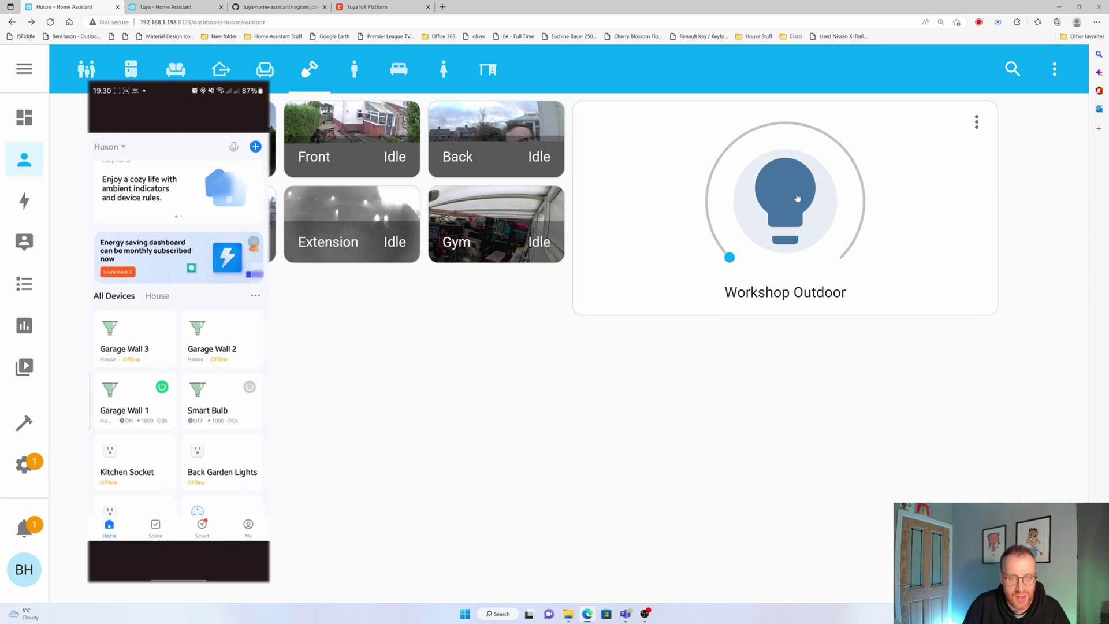
click(797, 197)
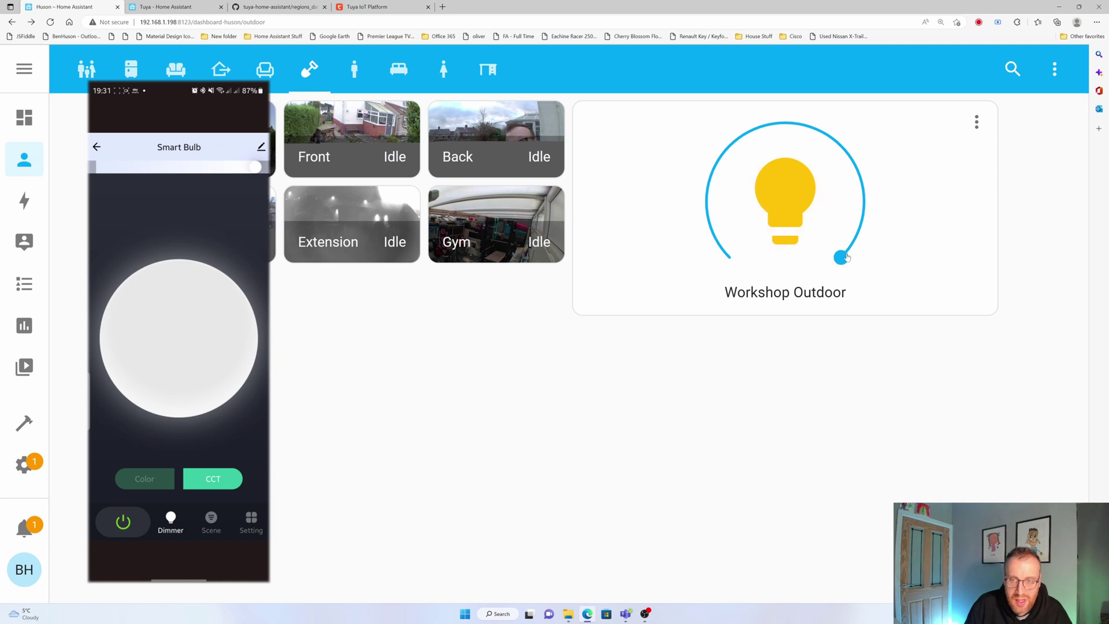
Dim the Workshop Outdoor light to about 45 % brightness
drag(840, 264, 766, 127)
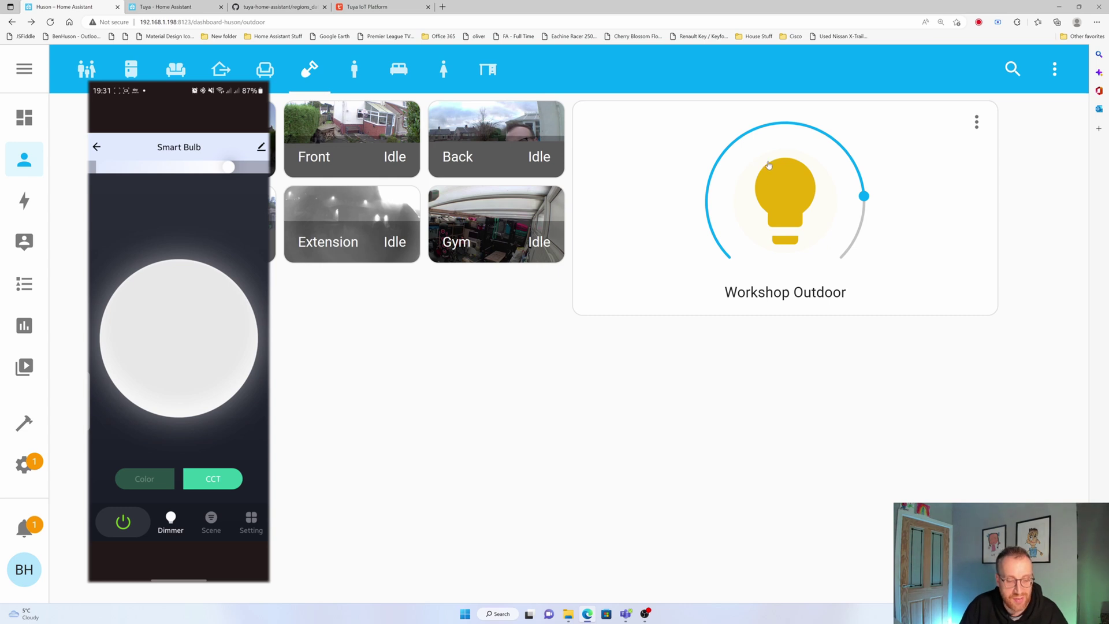
click(802, 197)
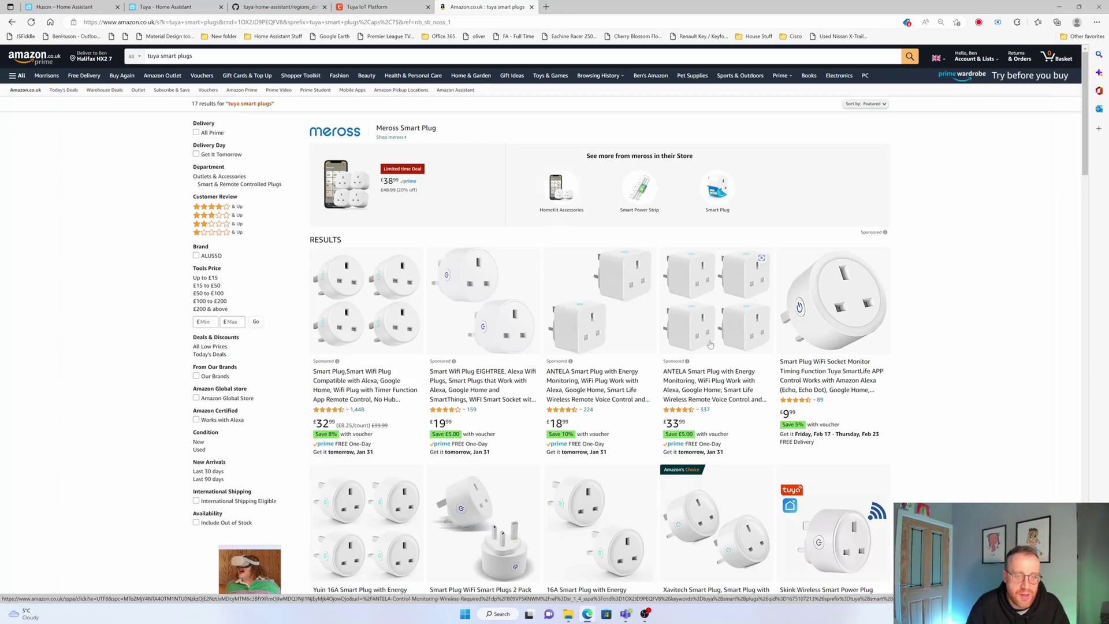
scroll(818, 420, down, 2)
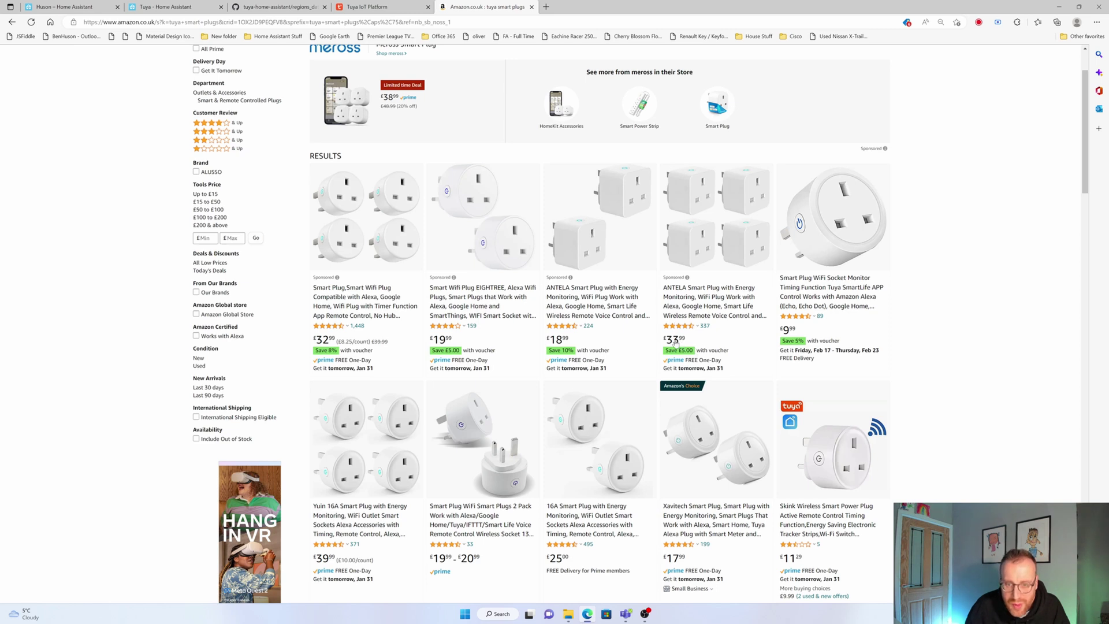
drag(739, 359, 665, 340)
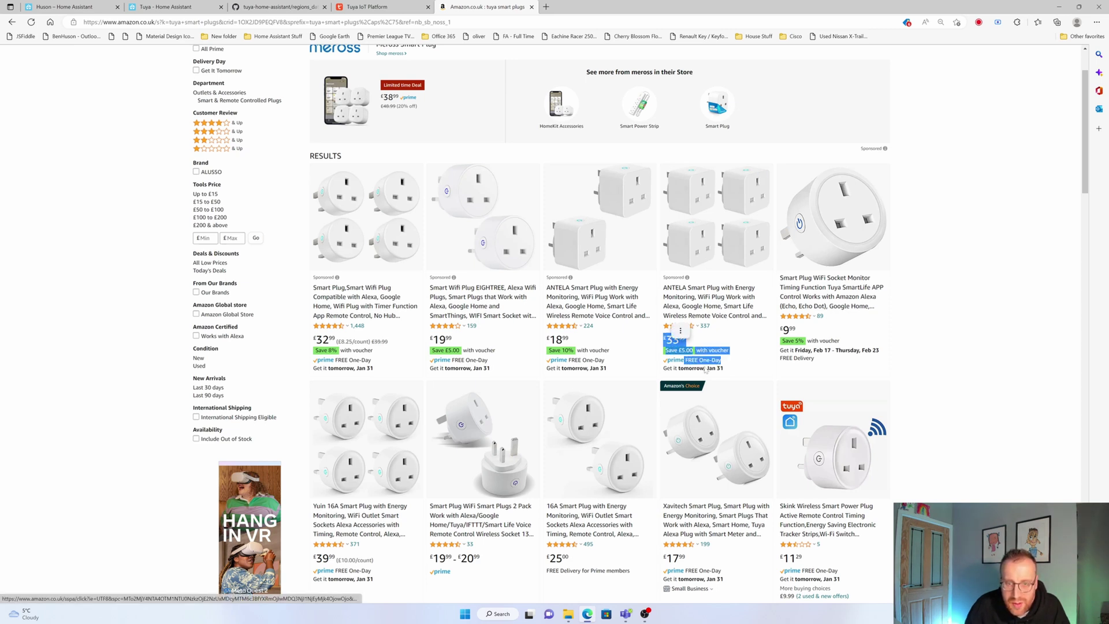
click(735, 359)
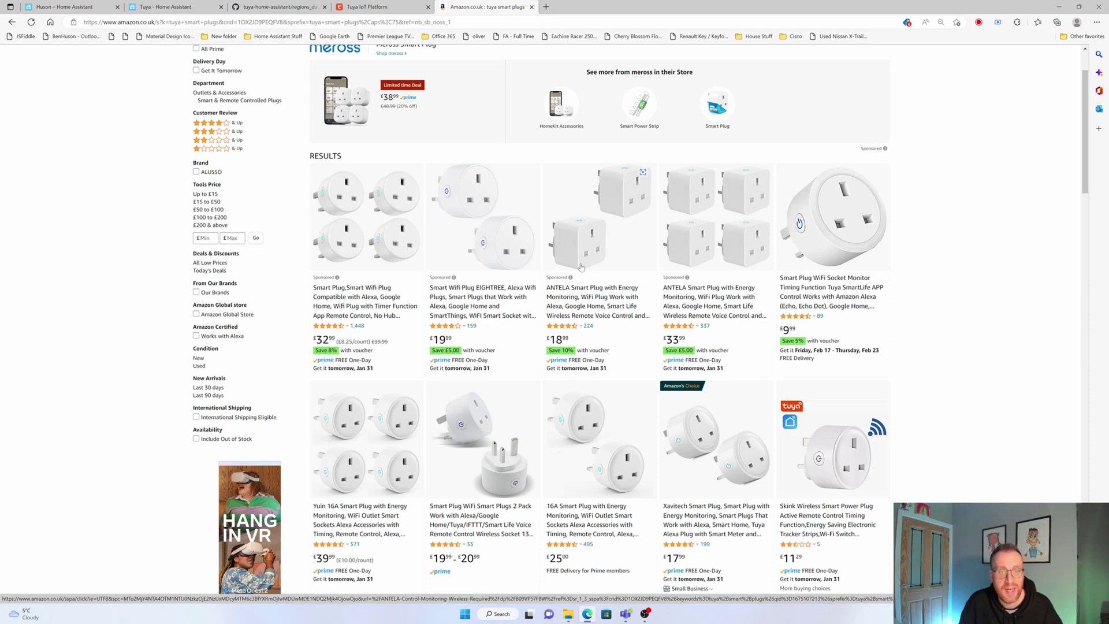
scroll(583, 273, down, 4)
scroll(583, 273, down, 3)
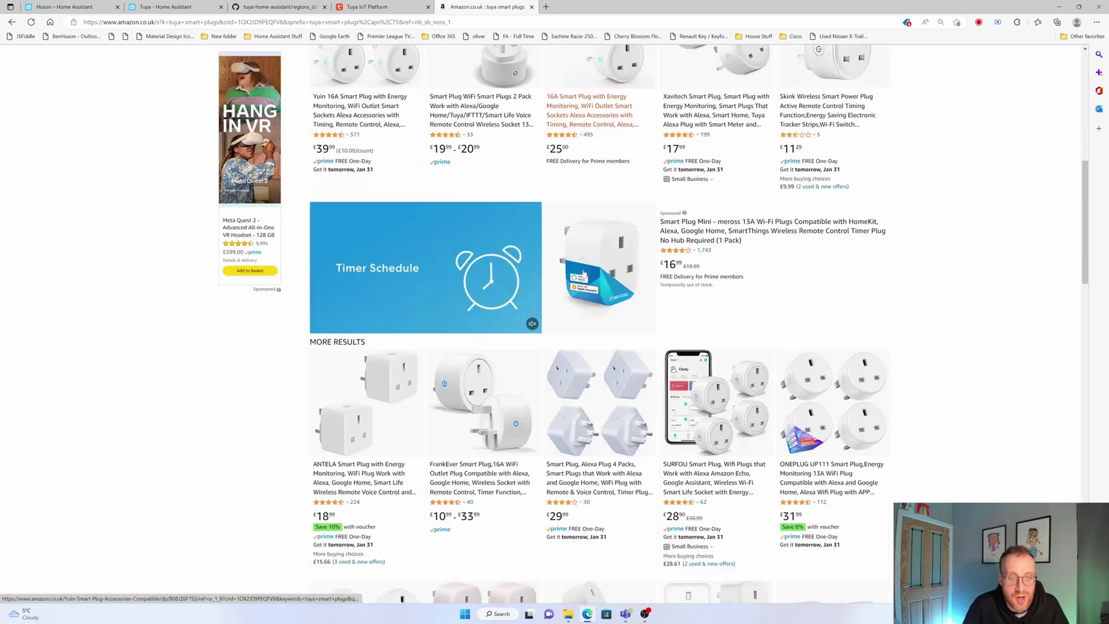
scroll(582, 276, down, 3)
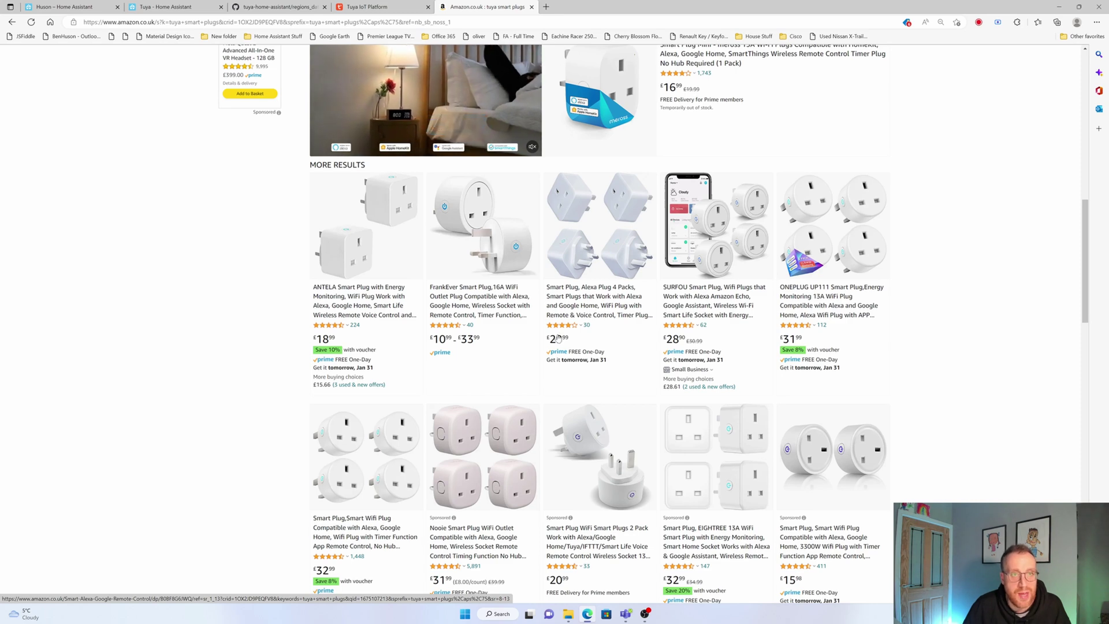
scroll(560, 338, down, 3)
scroll(562, 339, down, 9)
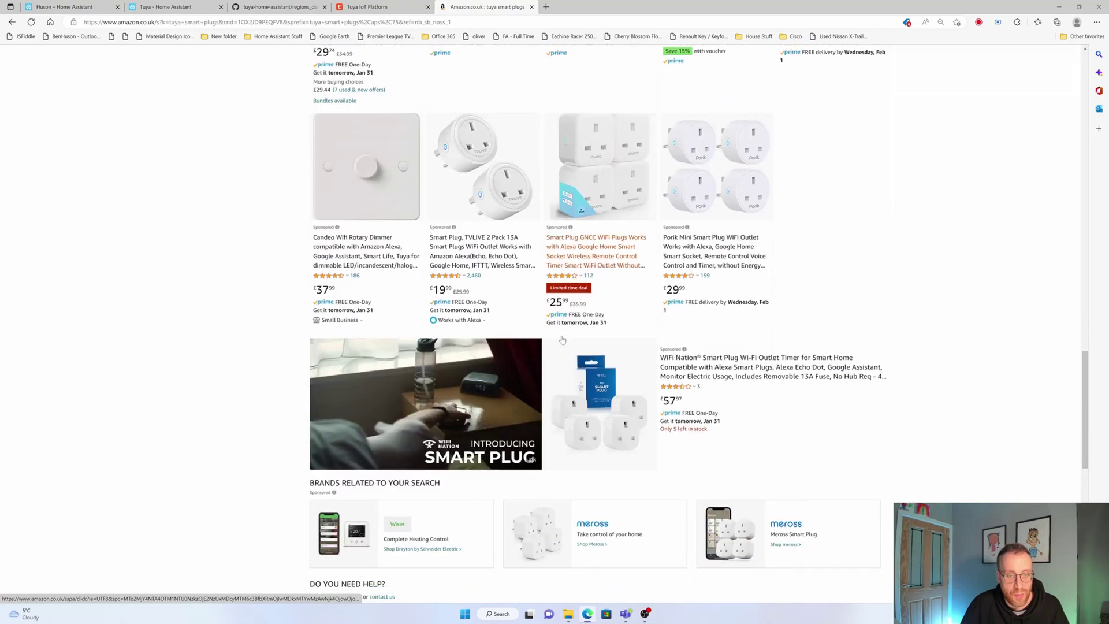
scroll(548, 315, up, 15)
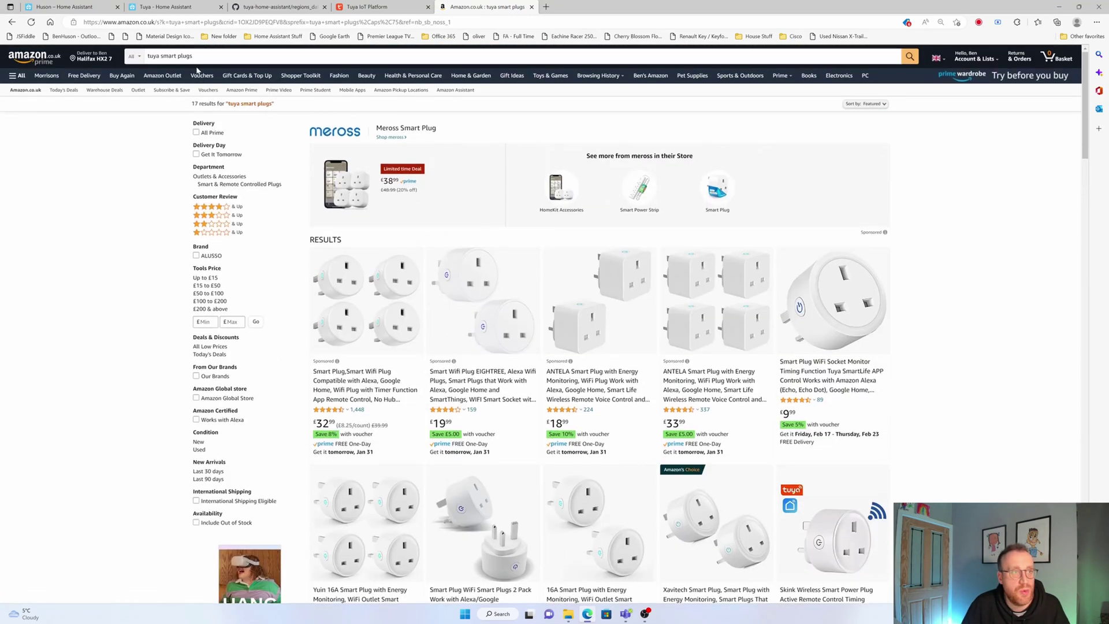
Change the Amazon search to 'tuya gu10 smart bulb' and scroll through the results
double_click(184, 56)
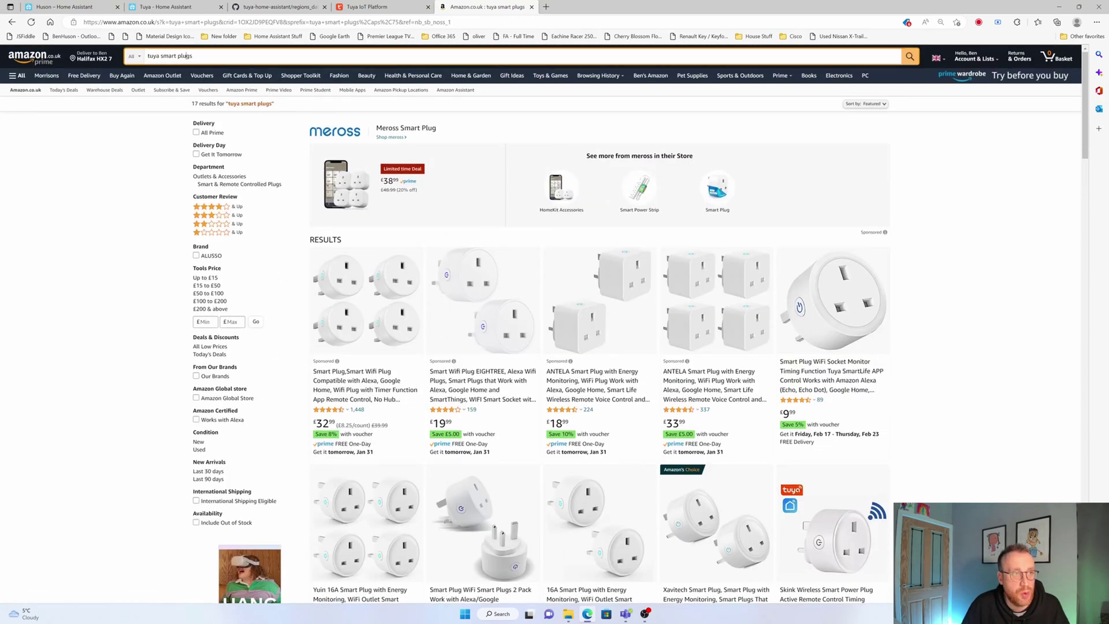
text(gu10)
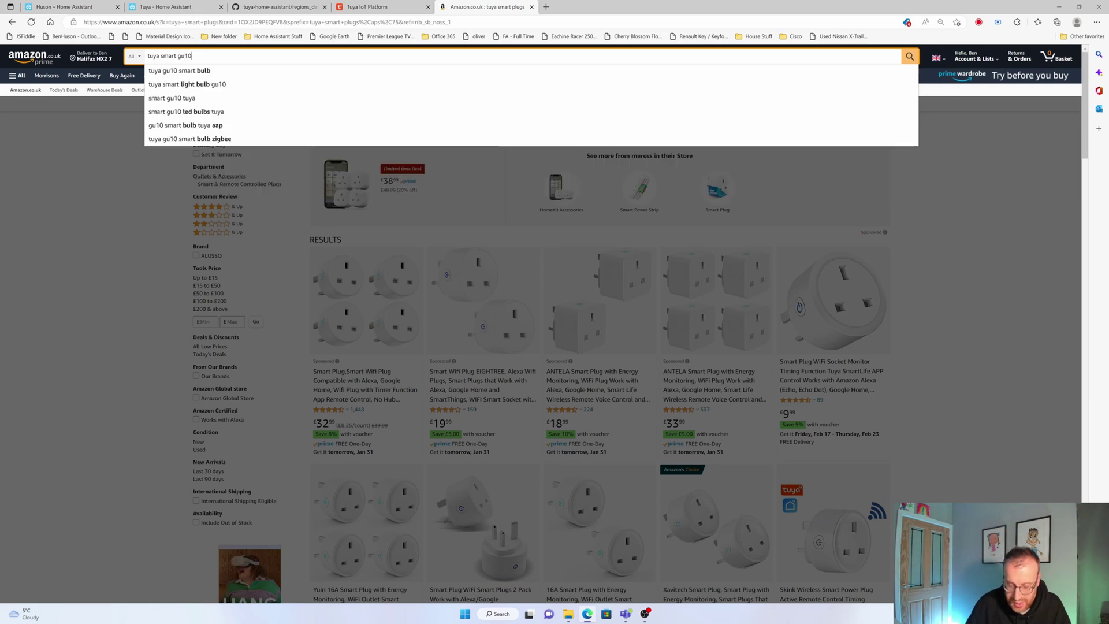
key(Down)
key(Return)
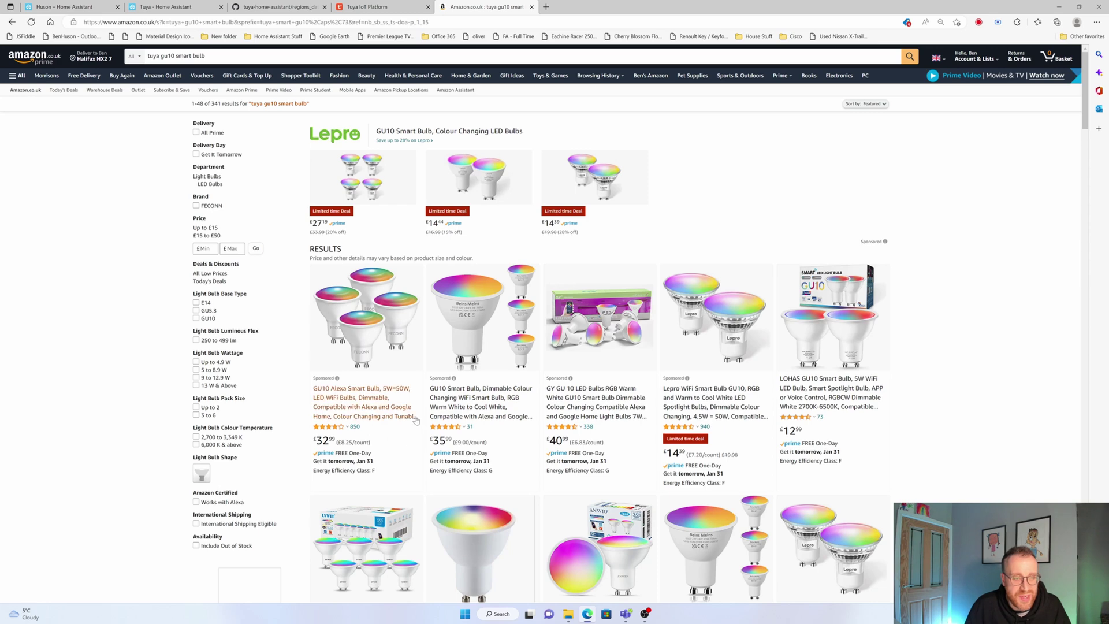
scroll(624, 405, down, 3)
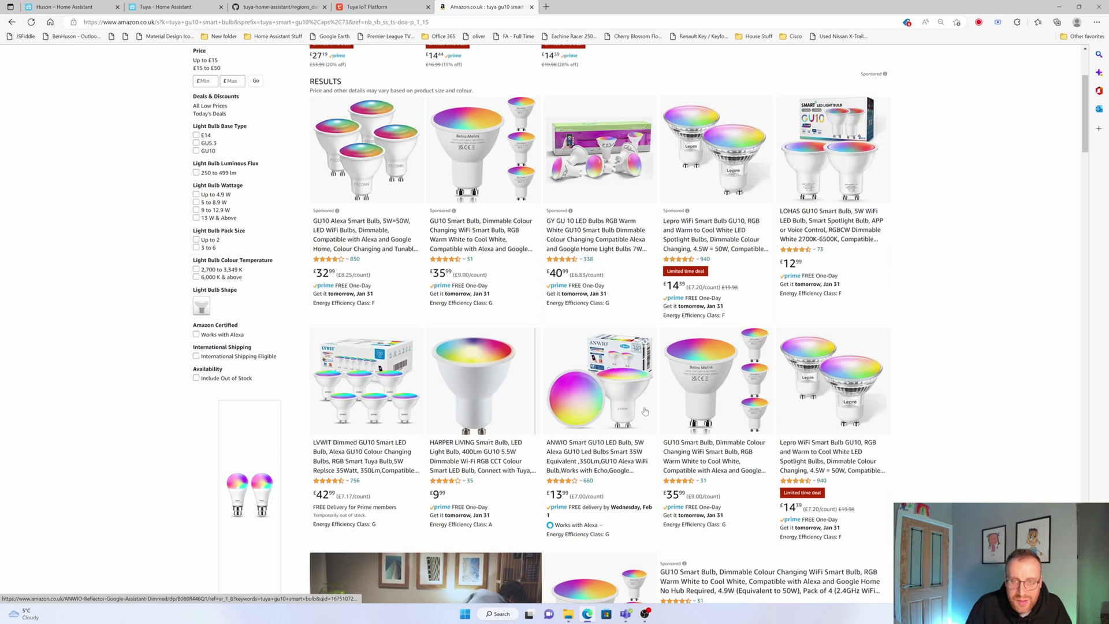
scroll(643, 408, down, 4)
scroll(643, 408, down, 3)
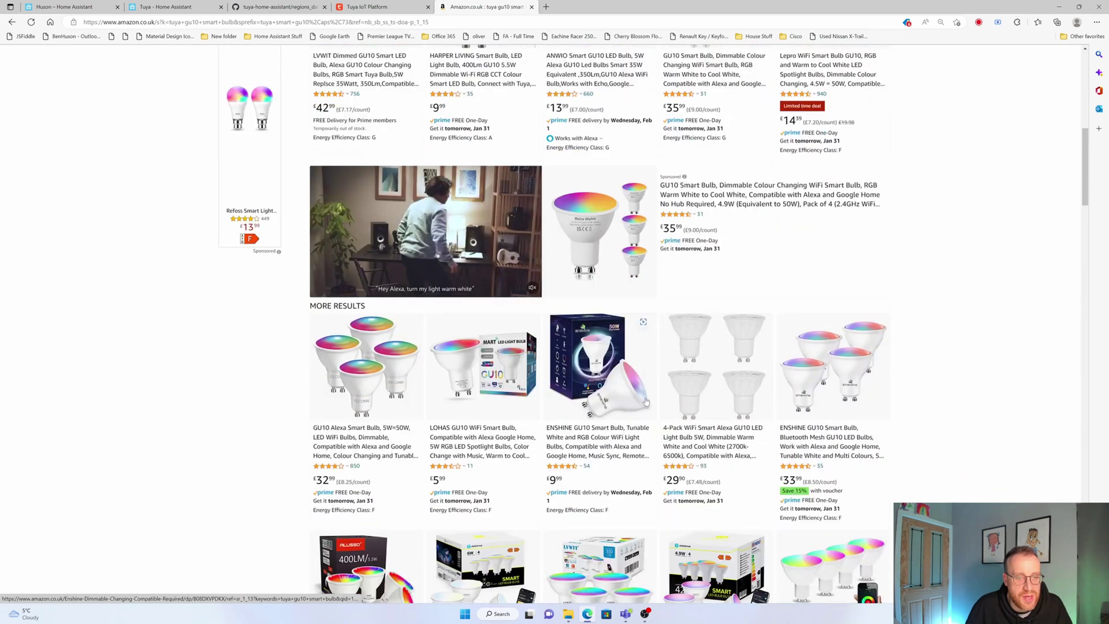